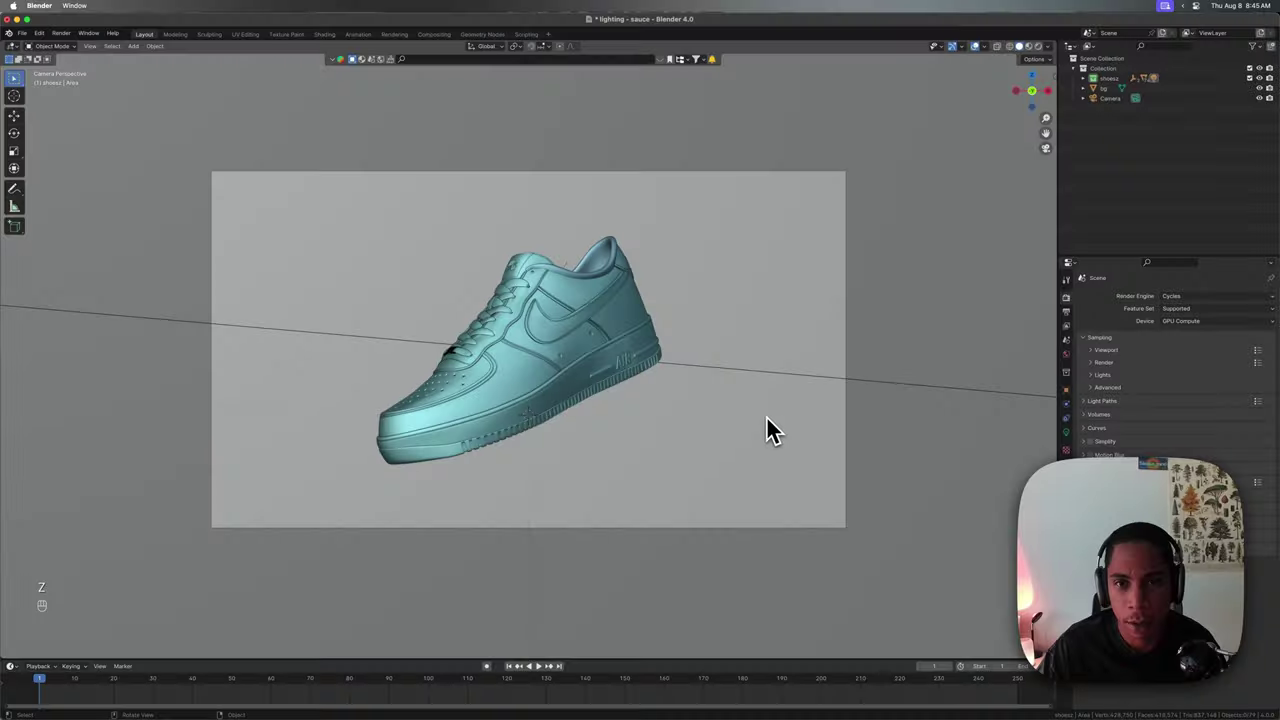
# Leave the camera view and delete the existing area light from the shoe scene.
pyautogui.moveTo(766, 429); pyautogui.dragTo(777, 469, button='middle')
pyautogui.scroll(-5, 731, 467)
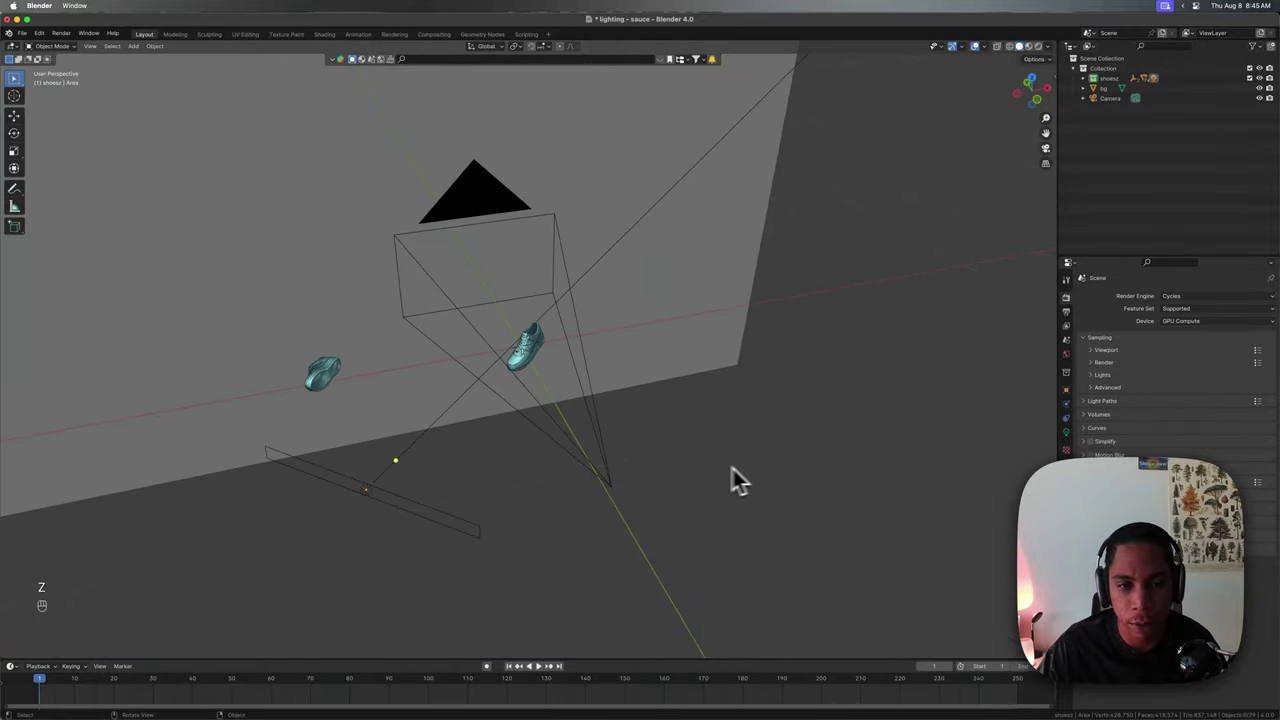
pyautogui.click(434, 456)
pyautogui.press('x')
pyautogui.click(437, 441)
pyautogui.scroll(5, 594, 345)
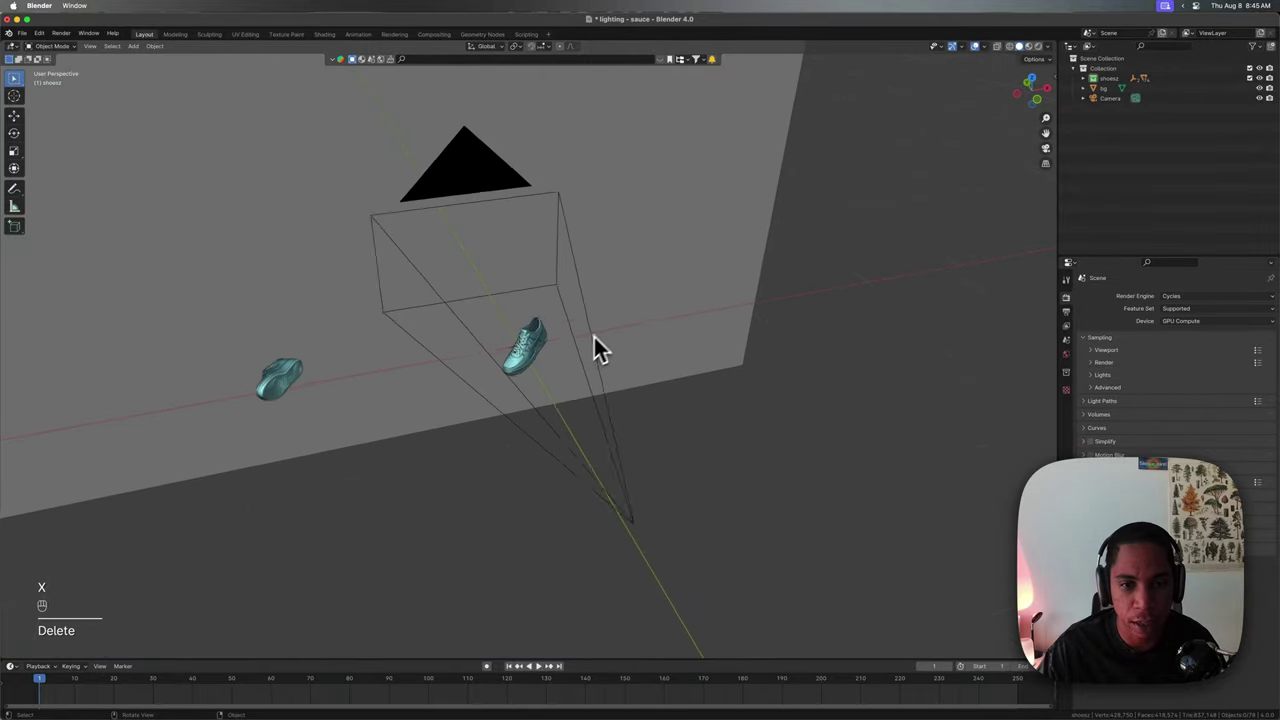
# Select the camera and slightly shorten its focal length in the lens settings.
pyautogui.moveTo(808, 400); pyautogui.dragTo(700, 377, button='middle')
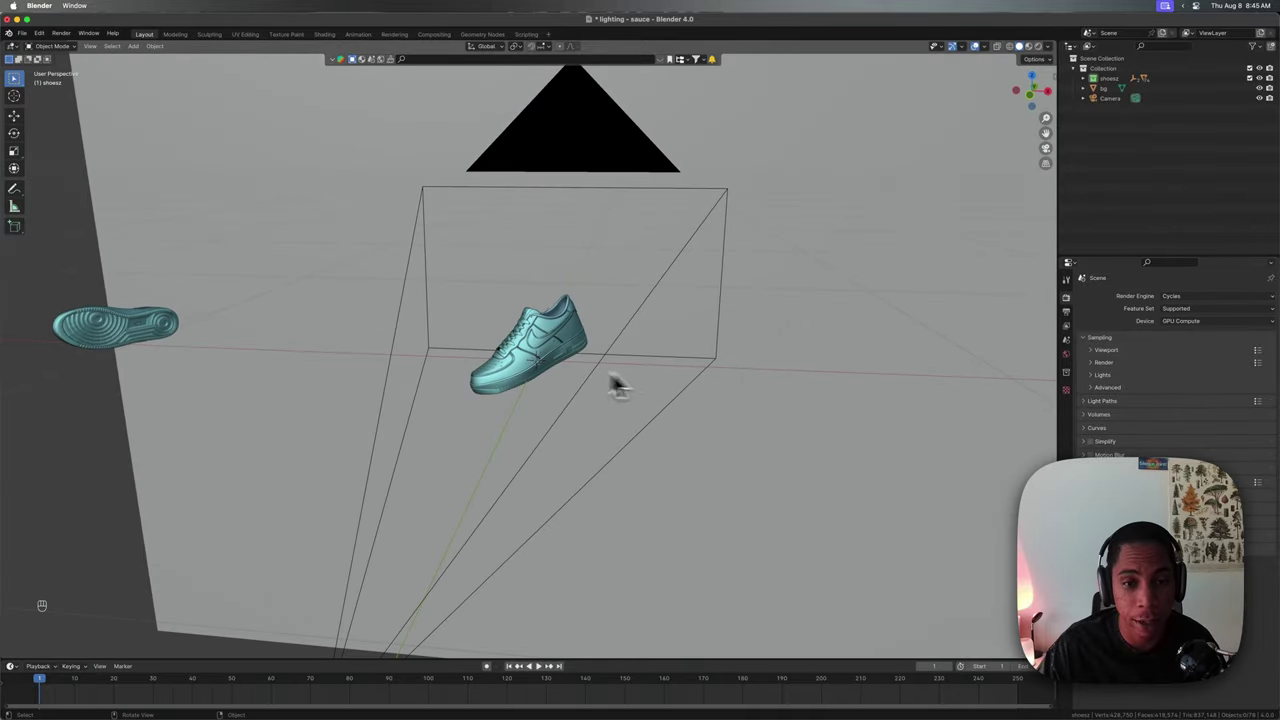
pyautogui.click(557, 374)
pyautogui.click(559, 348)
pyautogui.moveTo(562, 350)
pyautogui.mouseDown(button='middle')
pyautogui.moveTo(638, 348)
pyautogui.moveTo(554, 370)
pyautogui.mouseUp(button='middle')
pyautogui.scroll(4, 638, 348)
pyautogui.scroll(-15, 494, 390)
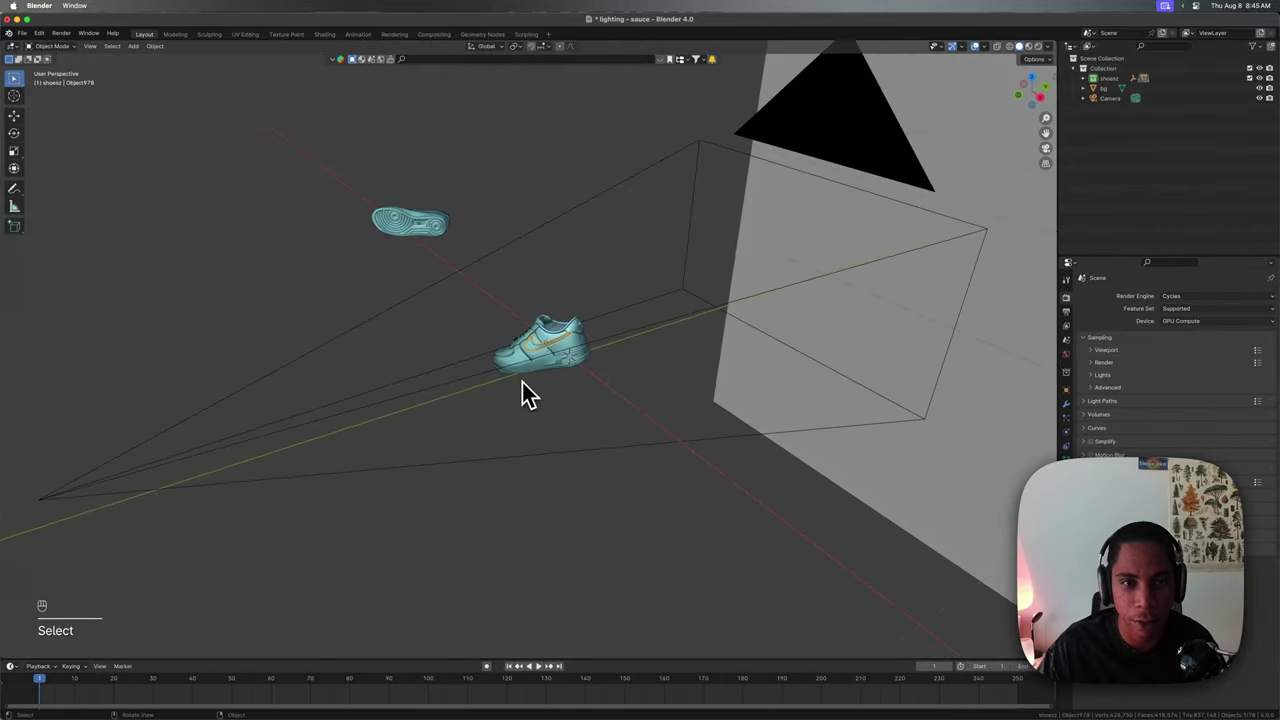
pyautogui.click(475, 375)
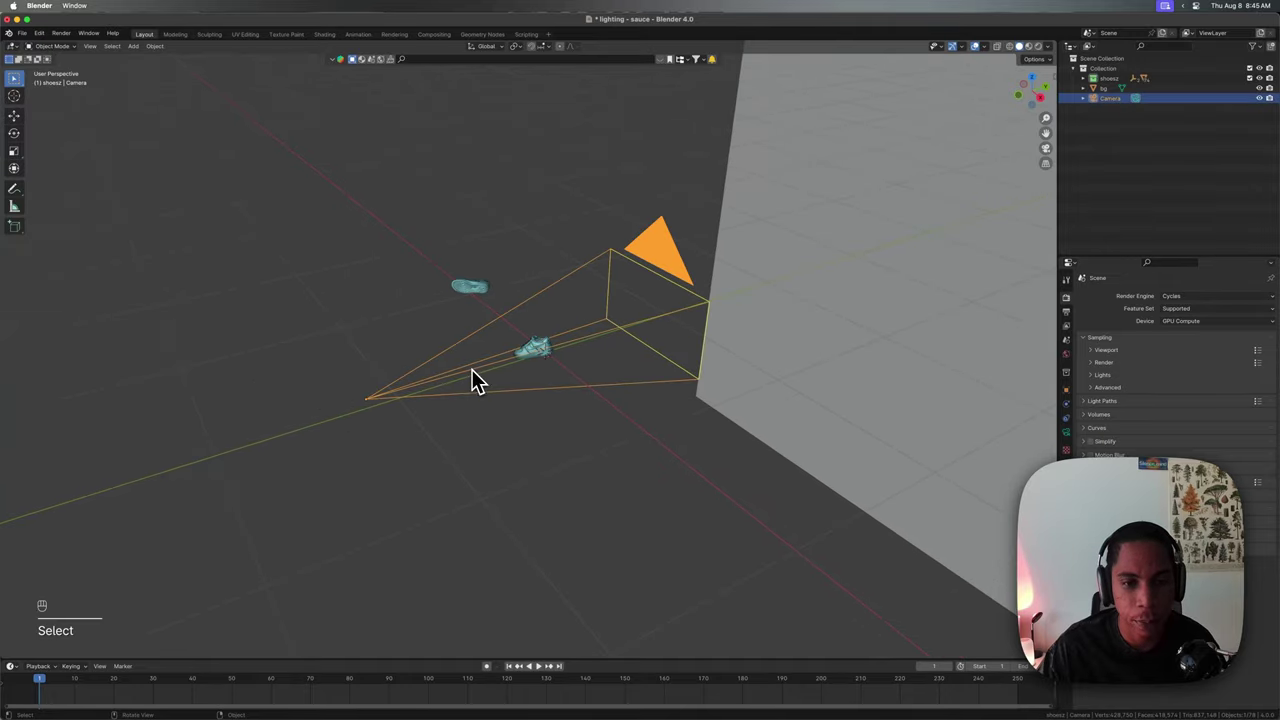
pyautogui.moveTo(472, 372); pyautogui.dragTo(572, 362, button='middle')
pyautogui.click(1068, 431)
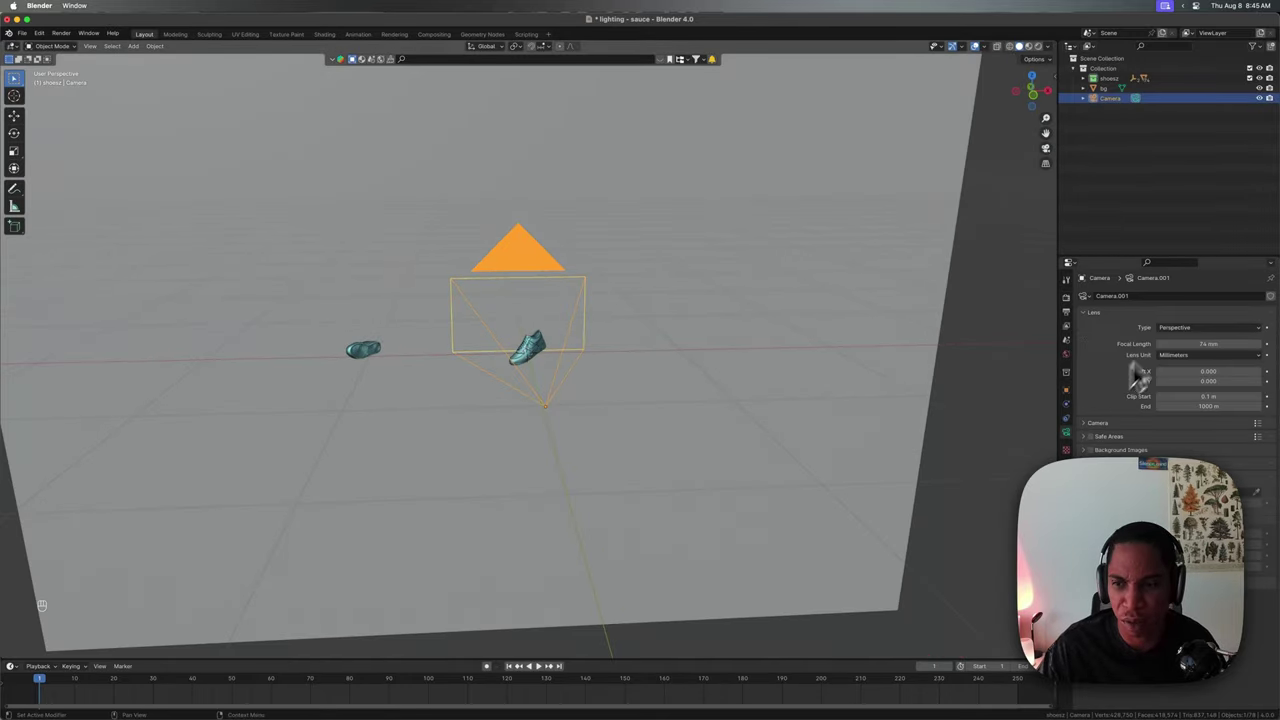
pyautogui.click(1224, 345)
pyautogui.press('Return')
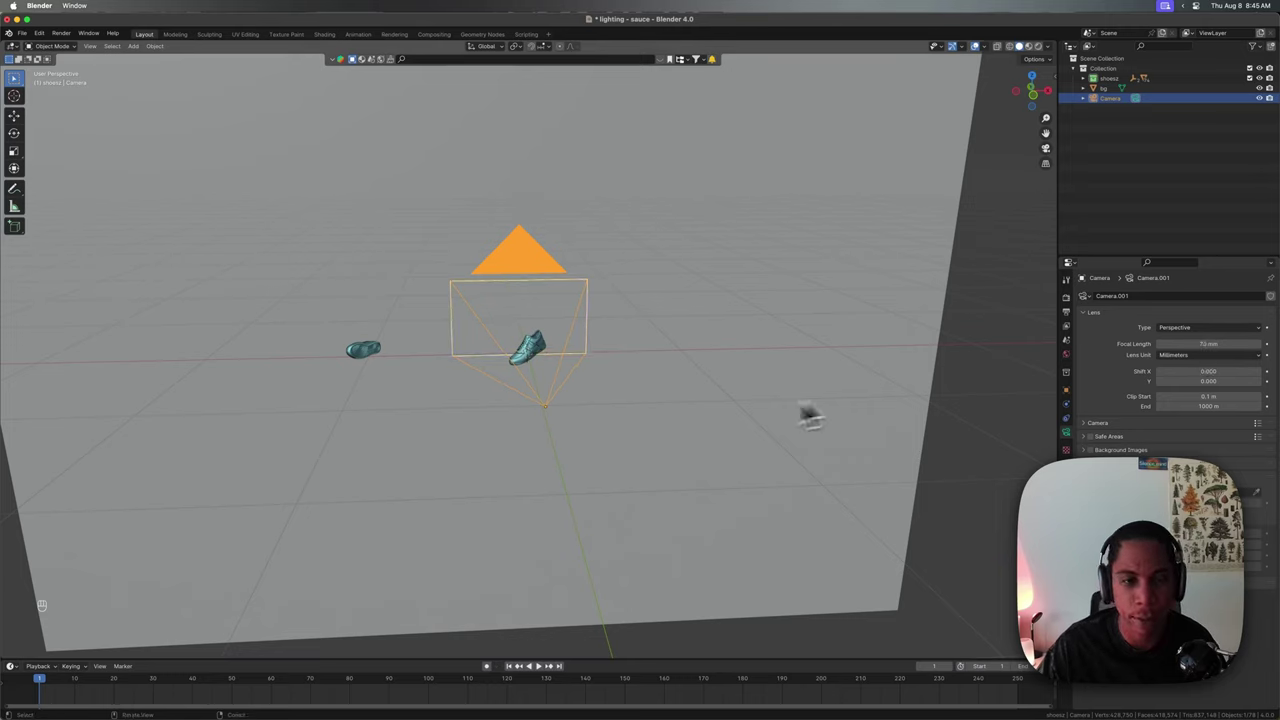
# Move the second shoe, Group002, along the X axis away from the main shoe and well outside the camera frame.
pyautogui.click(1110, 90)
pyautogui.click(1107, 80)
pyautogui.click(1084, 79)
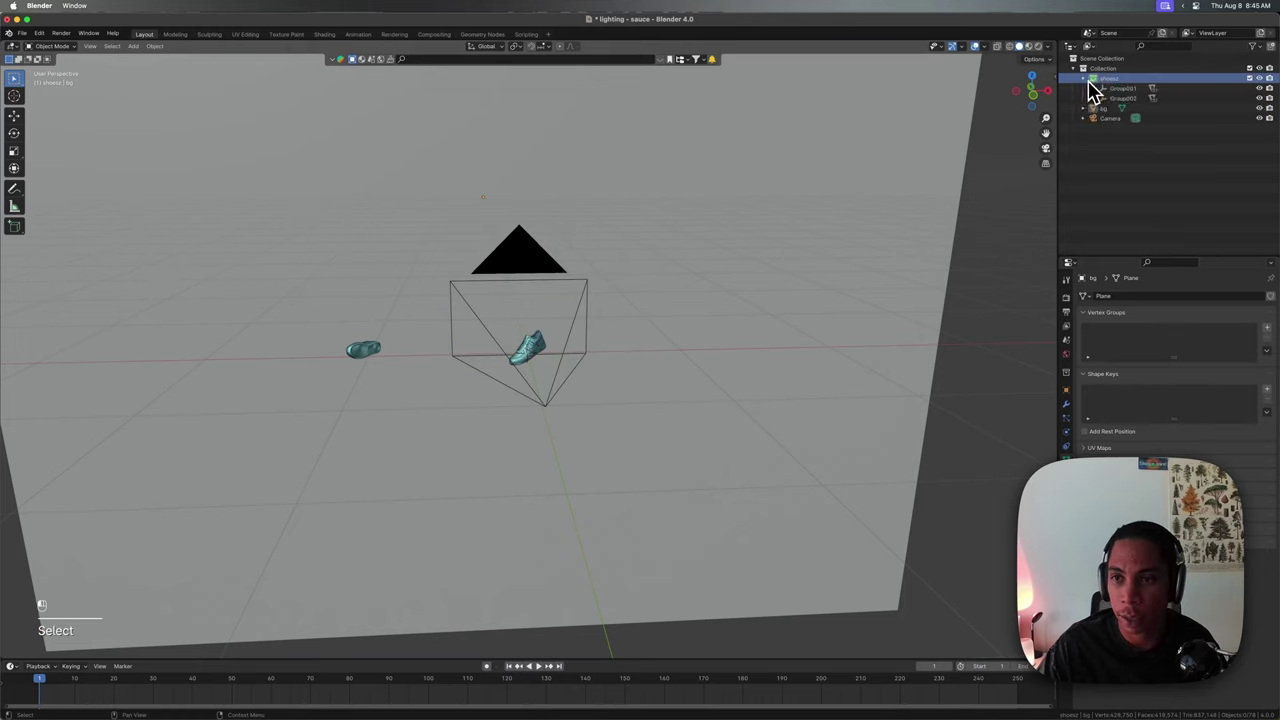
pyautogui.click(1120, 98)
pyautogui.press('g')
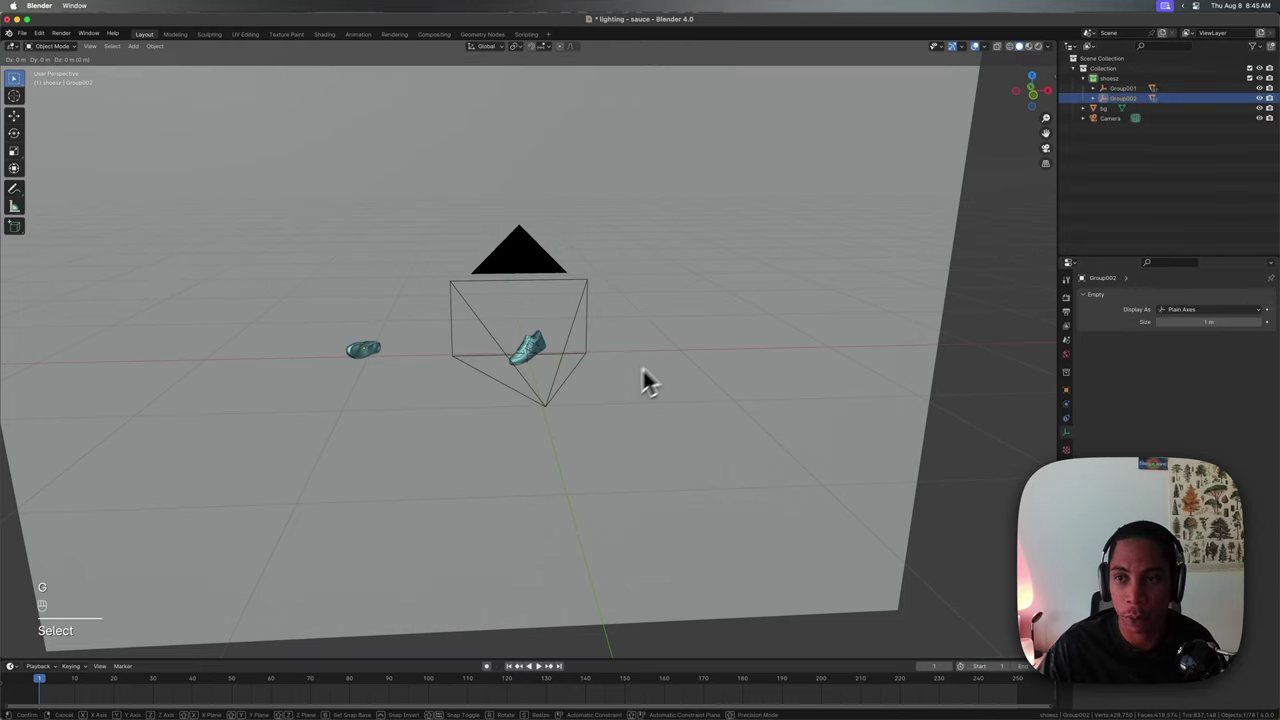
pyautogui.press('x')
pyautogui.click(928, 368)
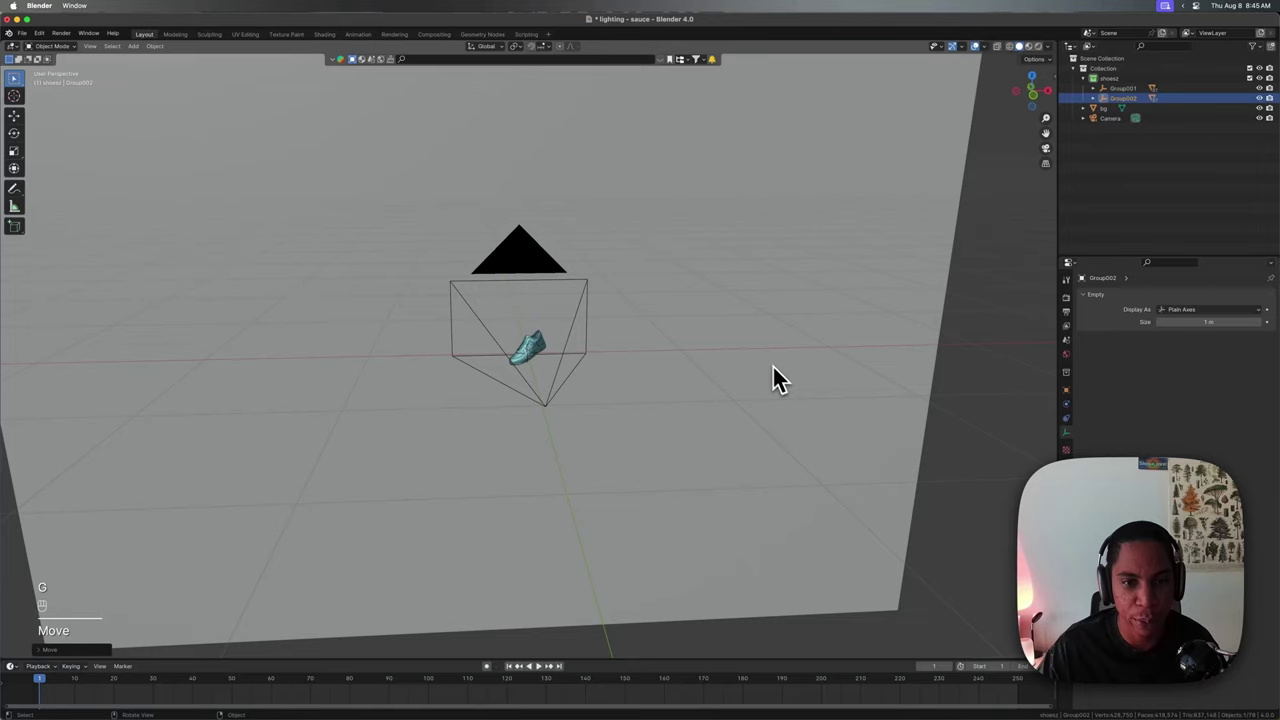
pyautogui.moveTo(928, 380); pyautogui.dragTo(854, 377, button='middle')
# Create a new collection inside Collection and name it "lighting".
pyautogui.click(745, 450)
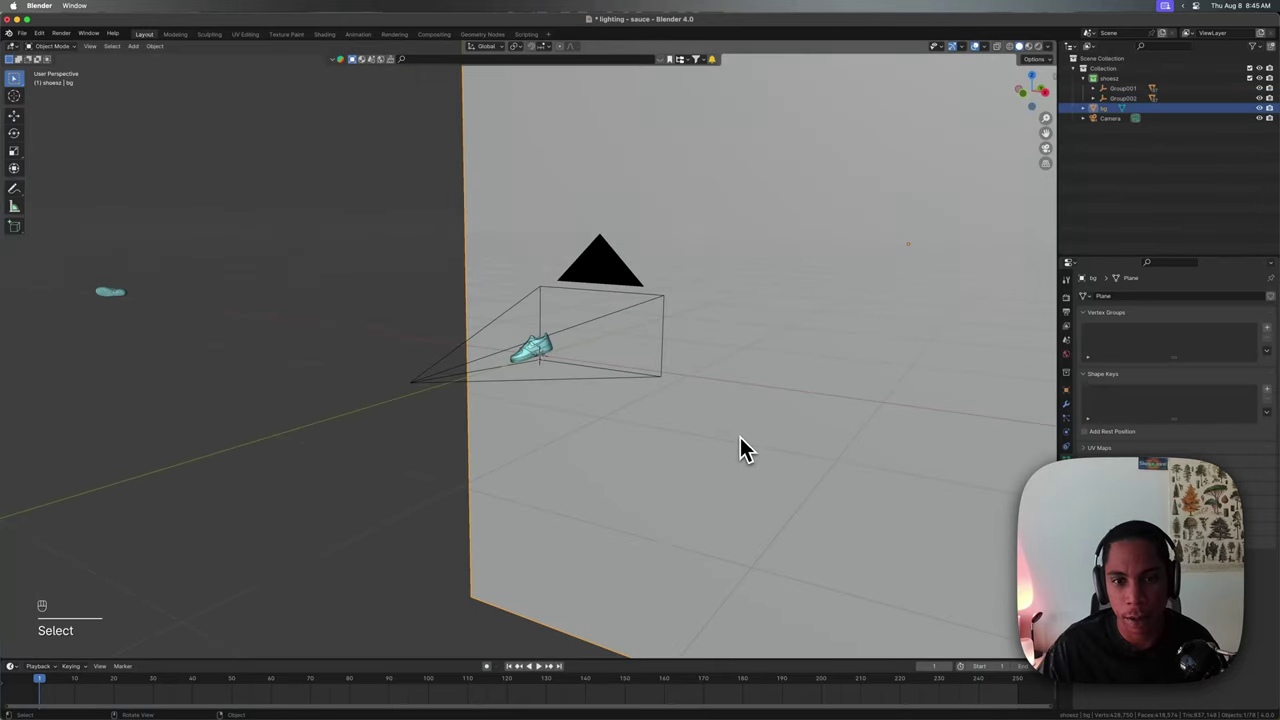
pyautogui.click(1093, 78)
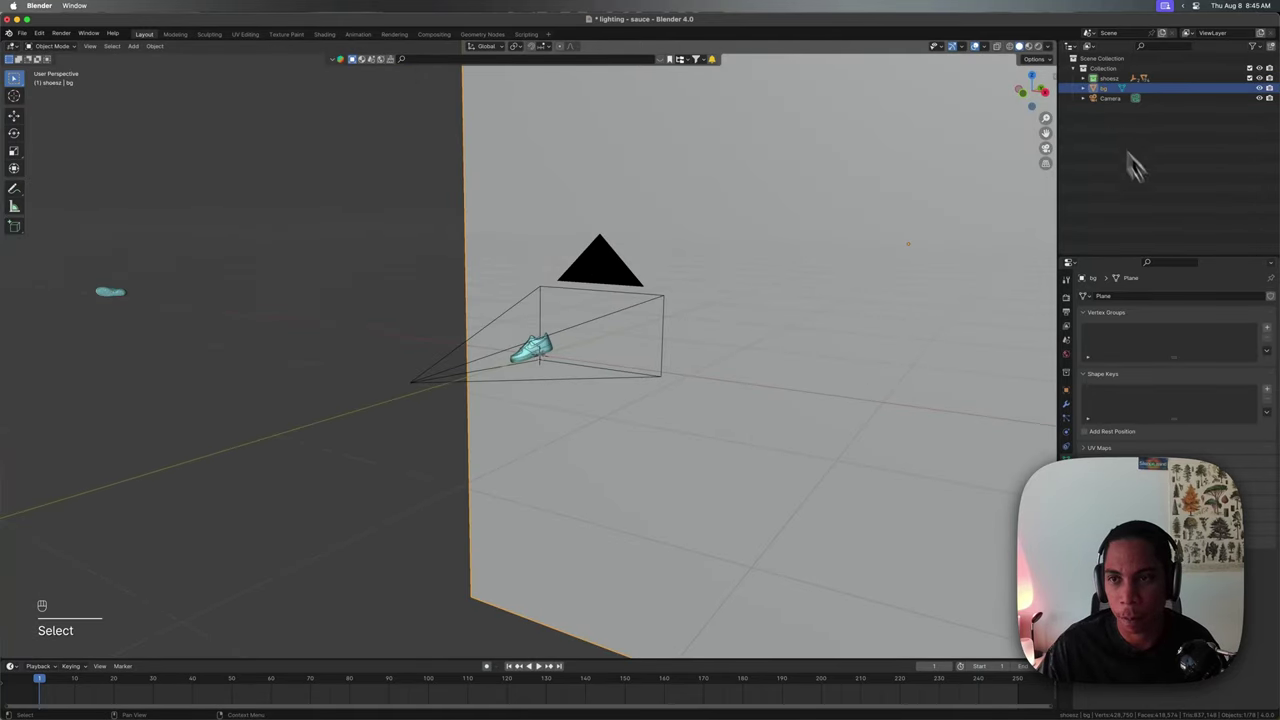
pyautogui.click(1110, 68)
pyautogui.press('super+s')
pyautogui.press('m')
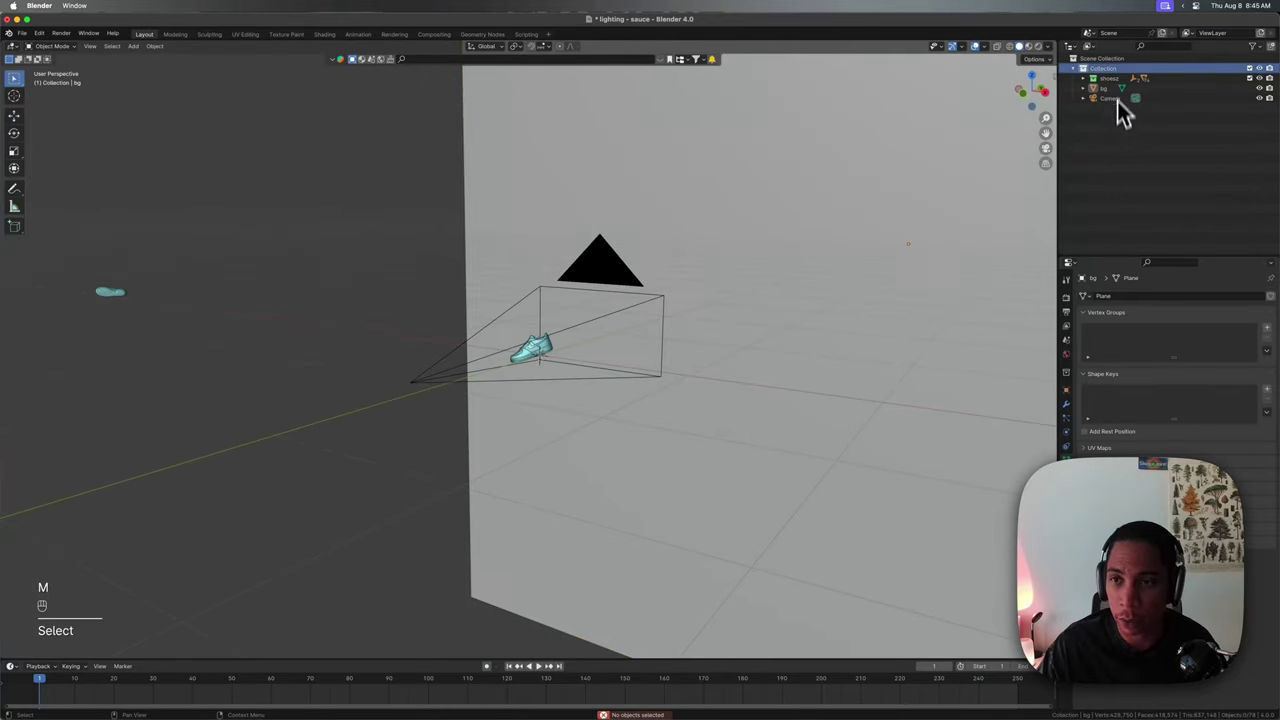
pyautogui.rightClick(1115, 70)
pyautogui.click(1130, 56)
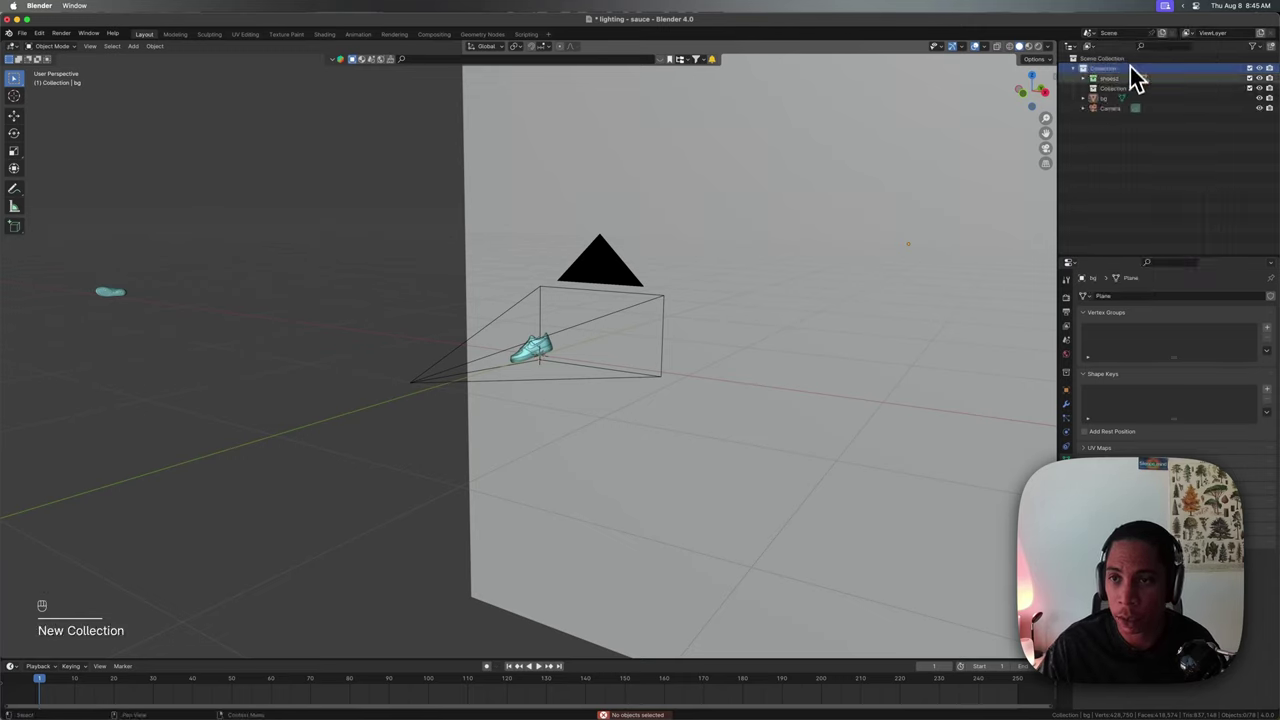
pyautogui.doubleClick(1112, 88)
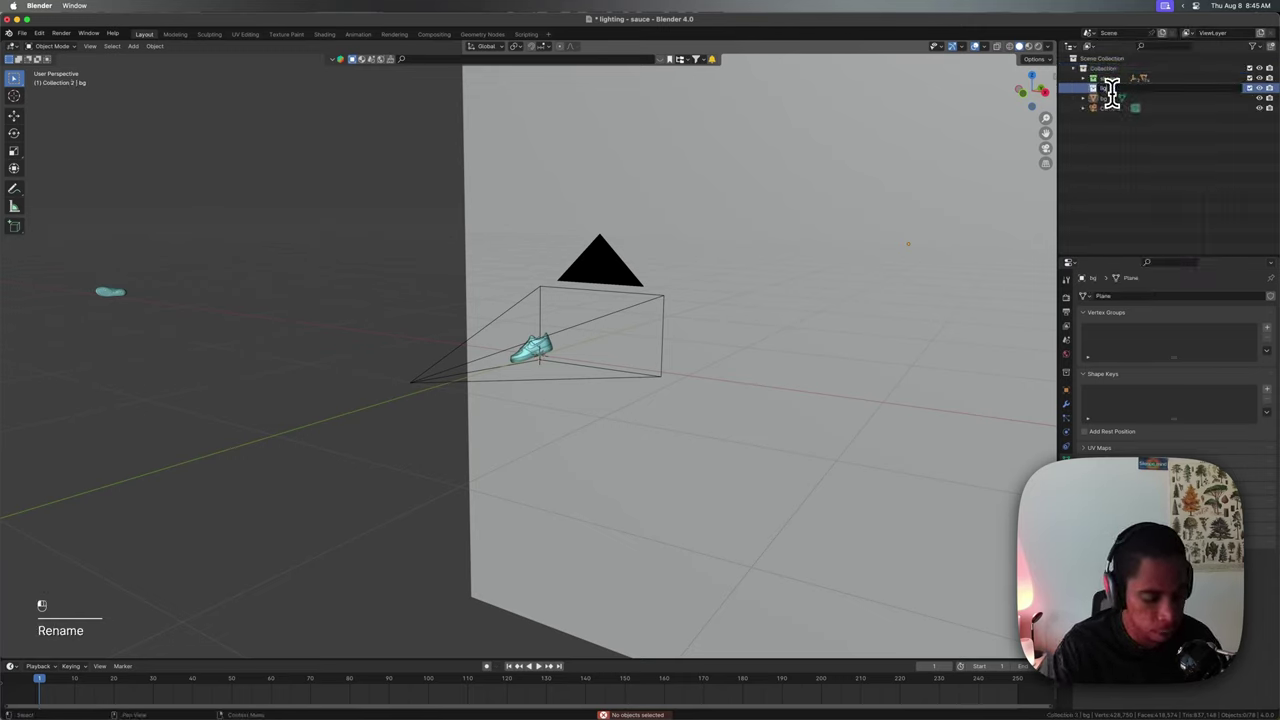
pyautogui.write('lighting')
pyautogui.press('Return')
# Give the lighting collection a yellow color tag and save the file.
pyautogui.rightClick(1096, 96)
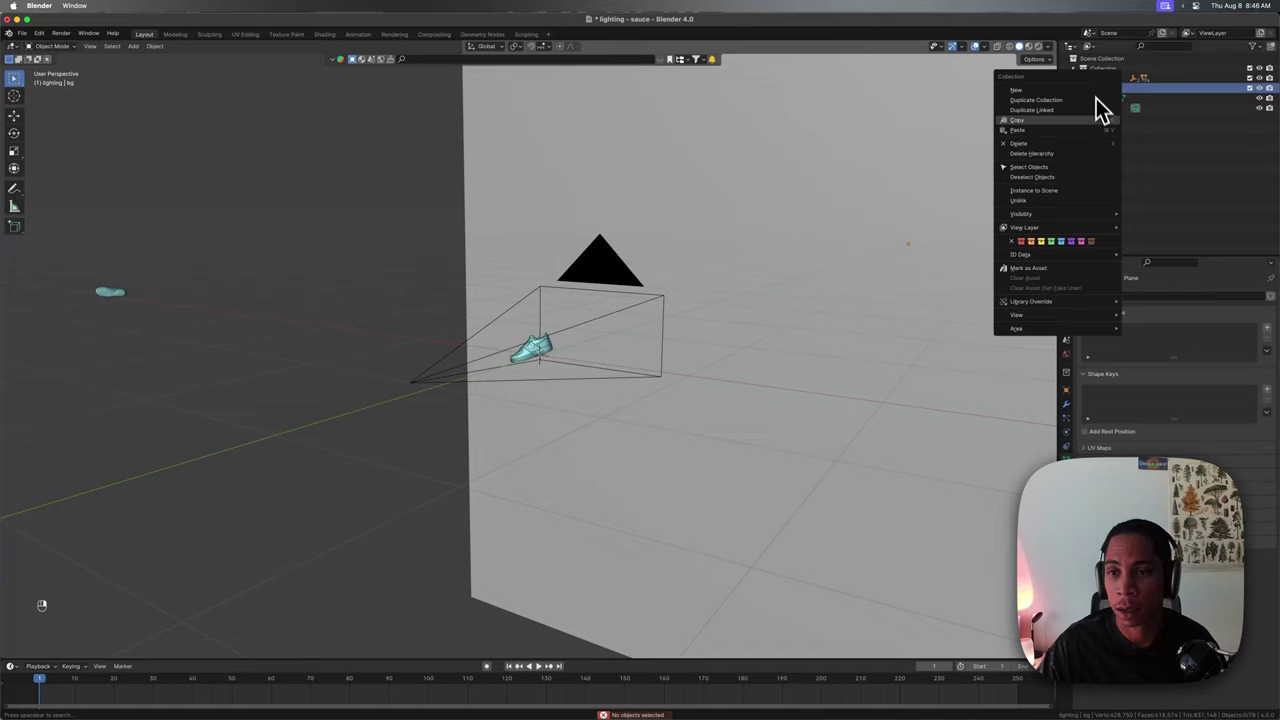
pyautogui.click(1057, 251)
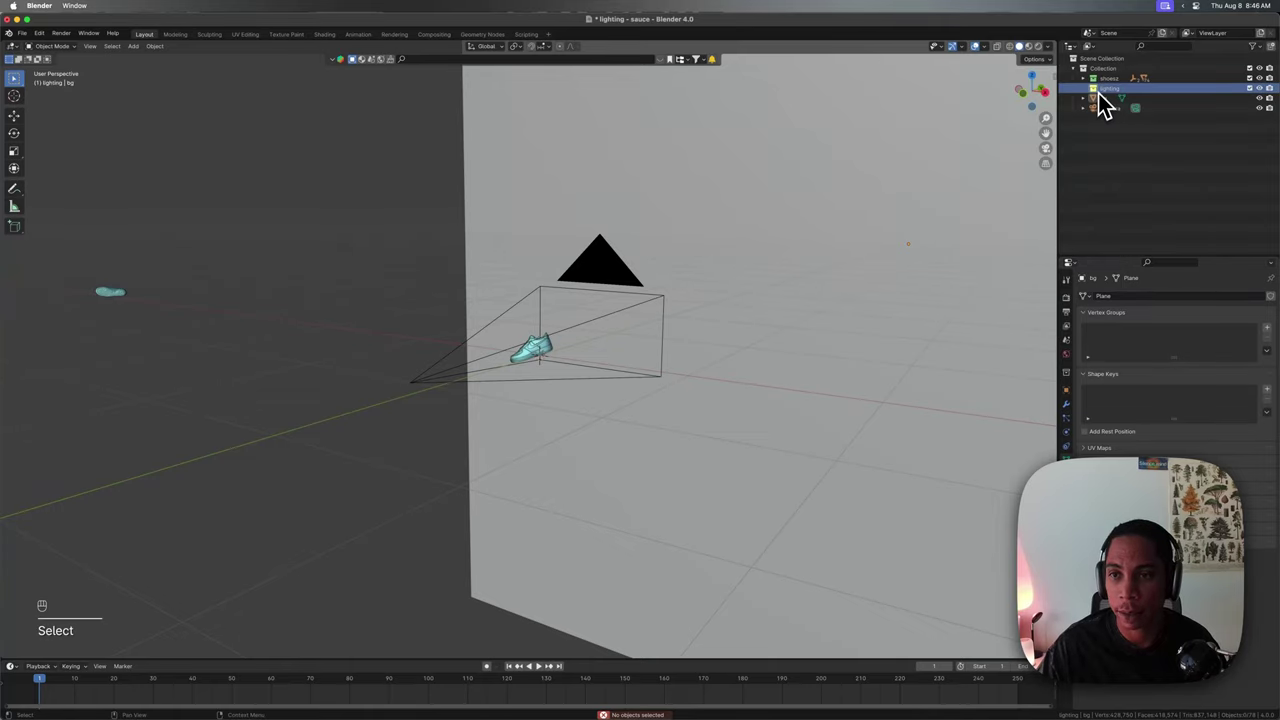
pyautogui.press('super+s')
# Add an area light to the lighting collection.
pyautogui.moveTo(523, 414); pyautogui.dragTo(591, 441, button='middle')
pyautogui.hotkey('shift', 'a')
pyautogui.moveTo(586, 432)
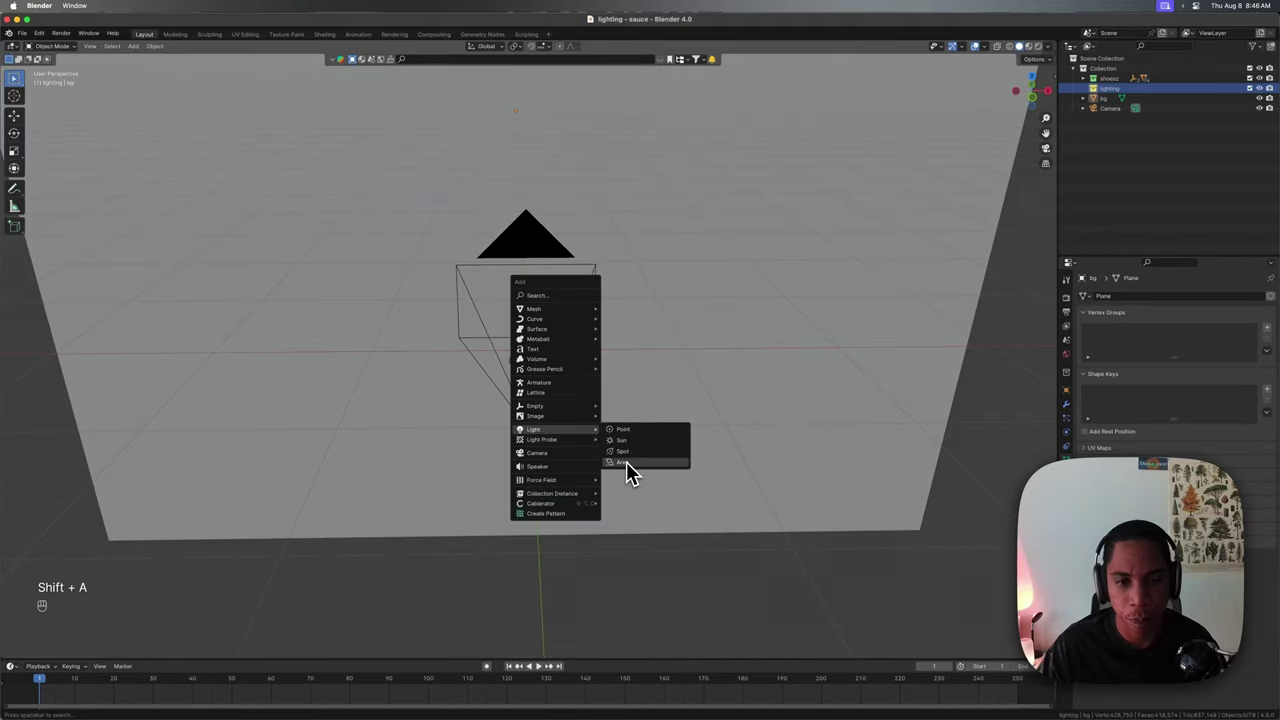
pyautogui.click(626, 461)
# Try moving the new area light freely and along the X axis, and undo the move.
pyautogui.moveTo(623, 471); pyautogui.dragTo(588, 437, button='middle')
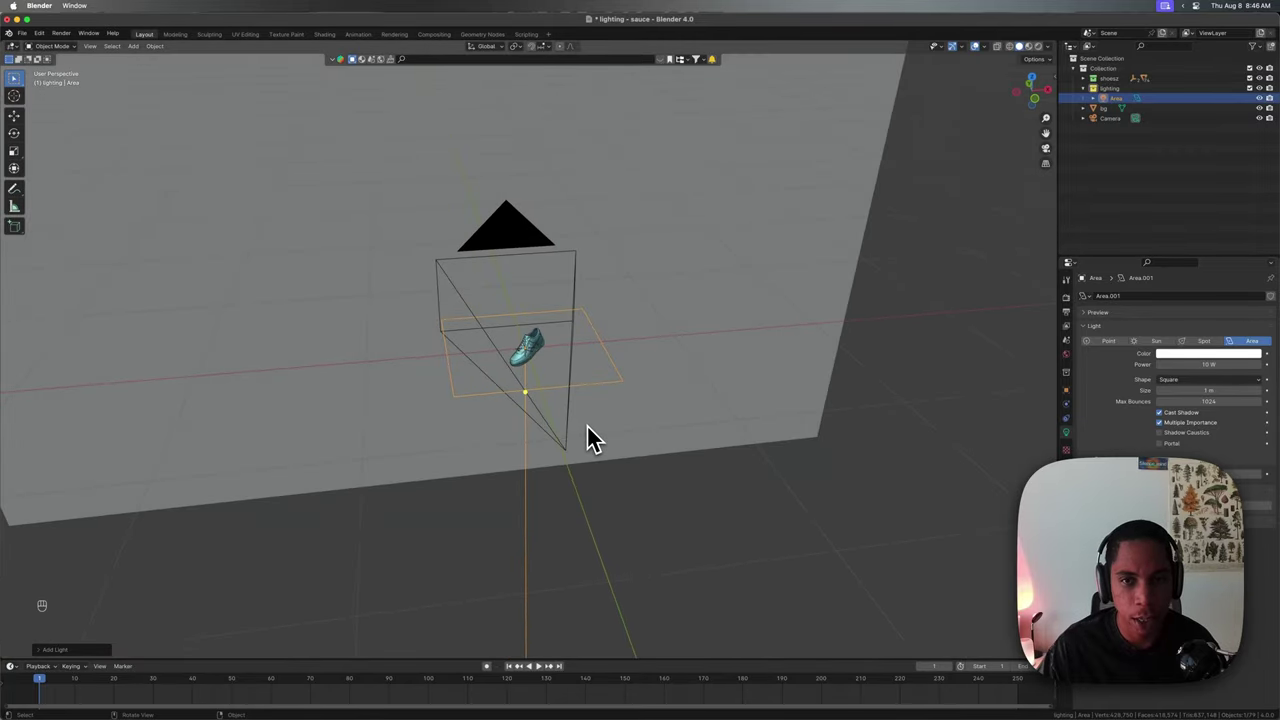
pyautogui.press('g')
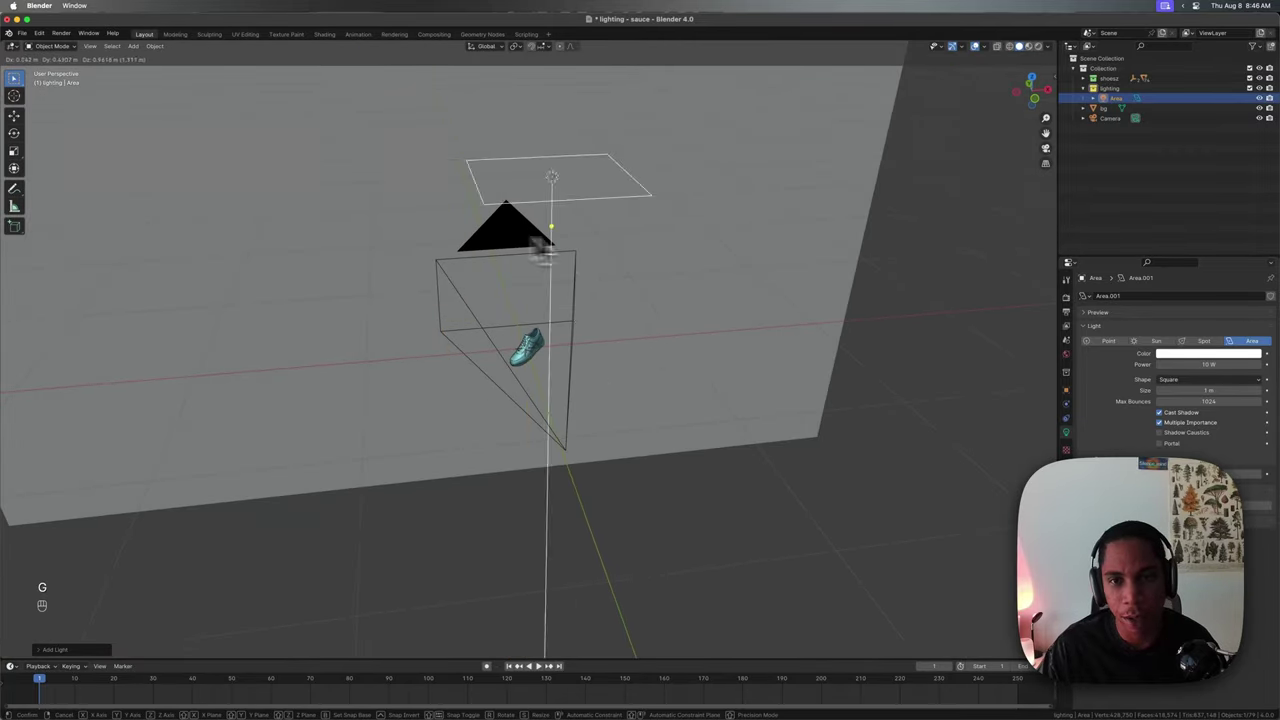
pyautogui.click(620, 368)
pyautogui.moveTo(623, 380); pyautogui.dragTo(617, 360, button='middle')
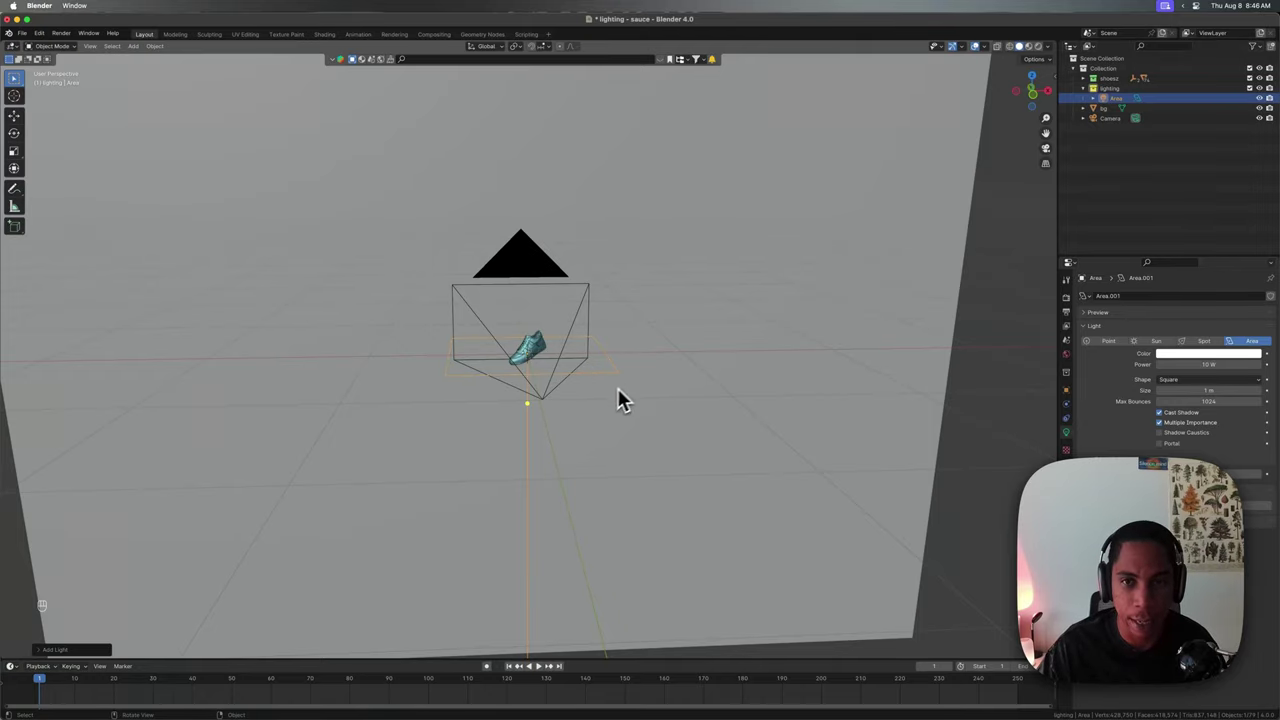
pyautogui.moveTo(620, 398); pyautogui.dragTo(597, 446, button='middle')
pyautogui.press('g')
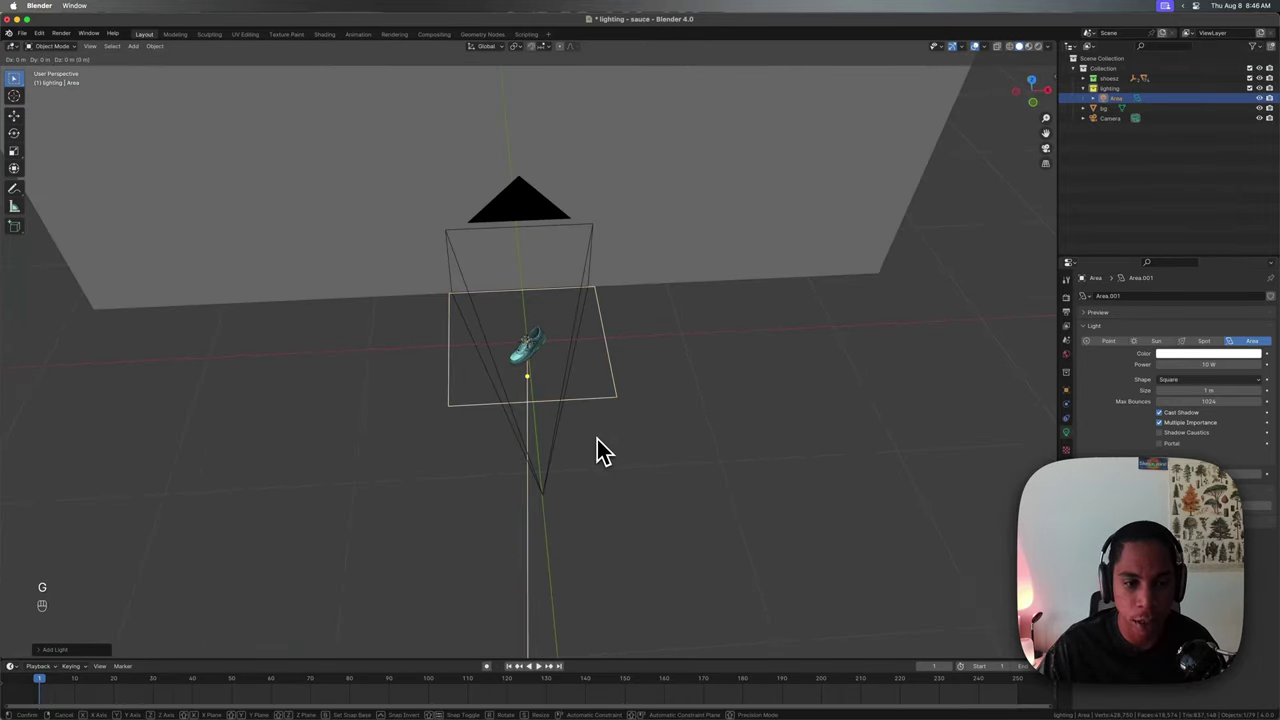
pyautogui.press('x')
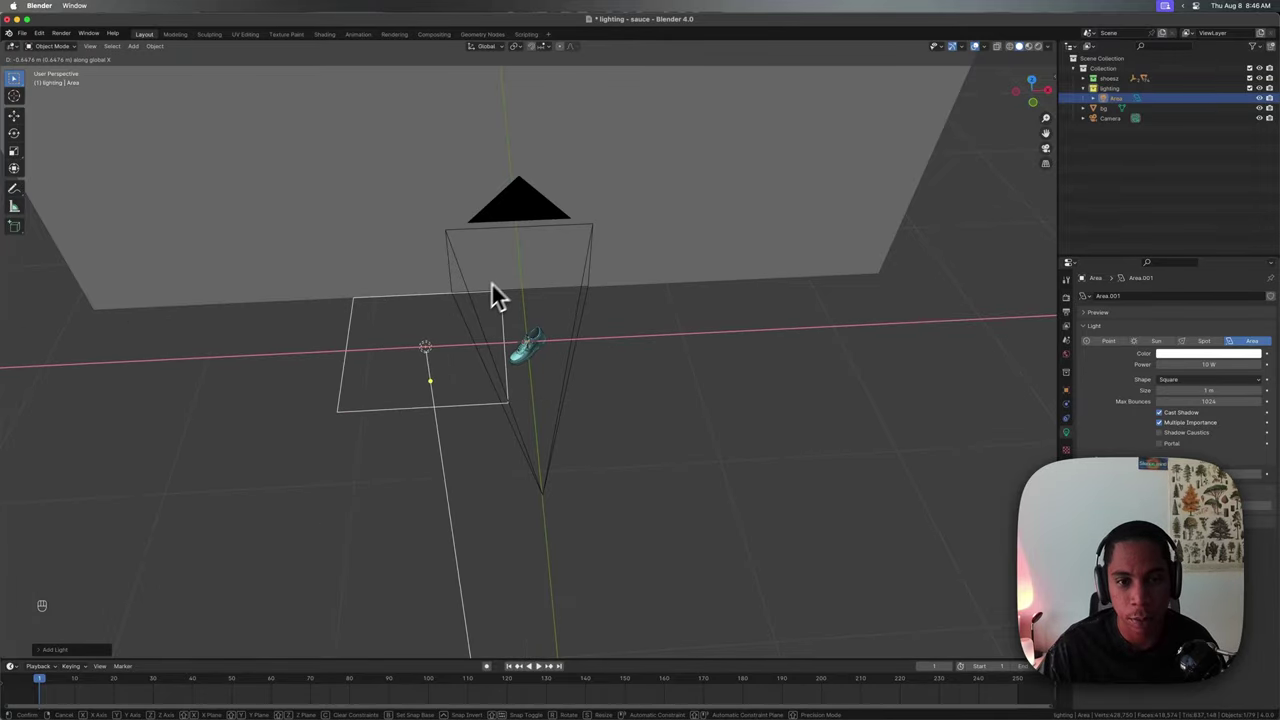
pyautogui.click(630, 309)
pyautogui.moveTo(806, 420); pyautogui.dragTo(806, 372, button='middle')
pyautogui.press('super+z')
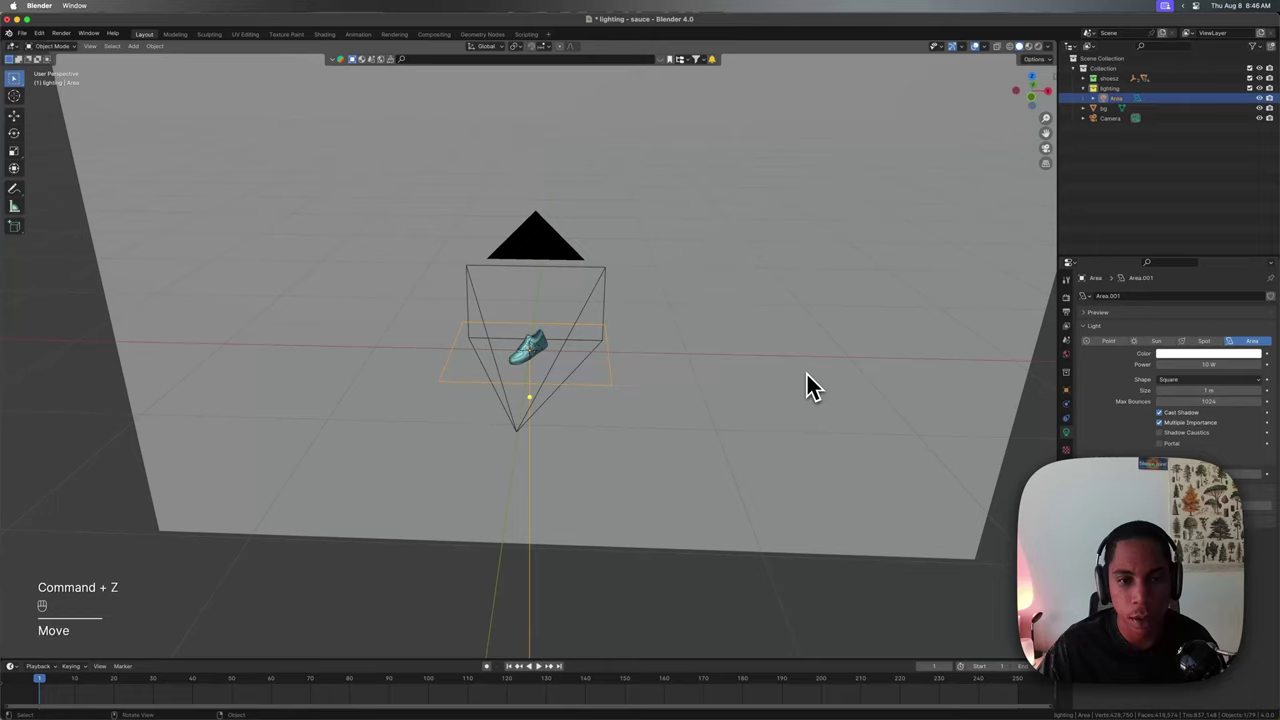
# Raise the area light along the Z axis so it sits above the shoe.
pyautogui.press('g')
pyautogui.press('y')
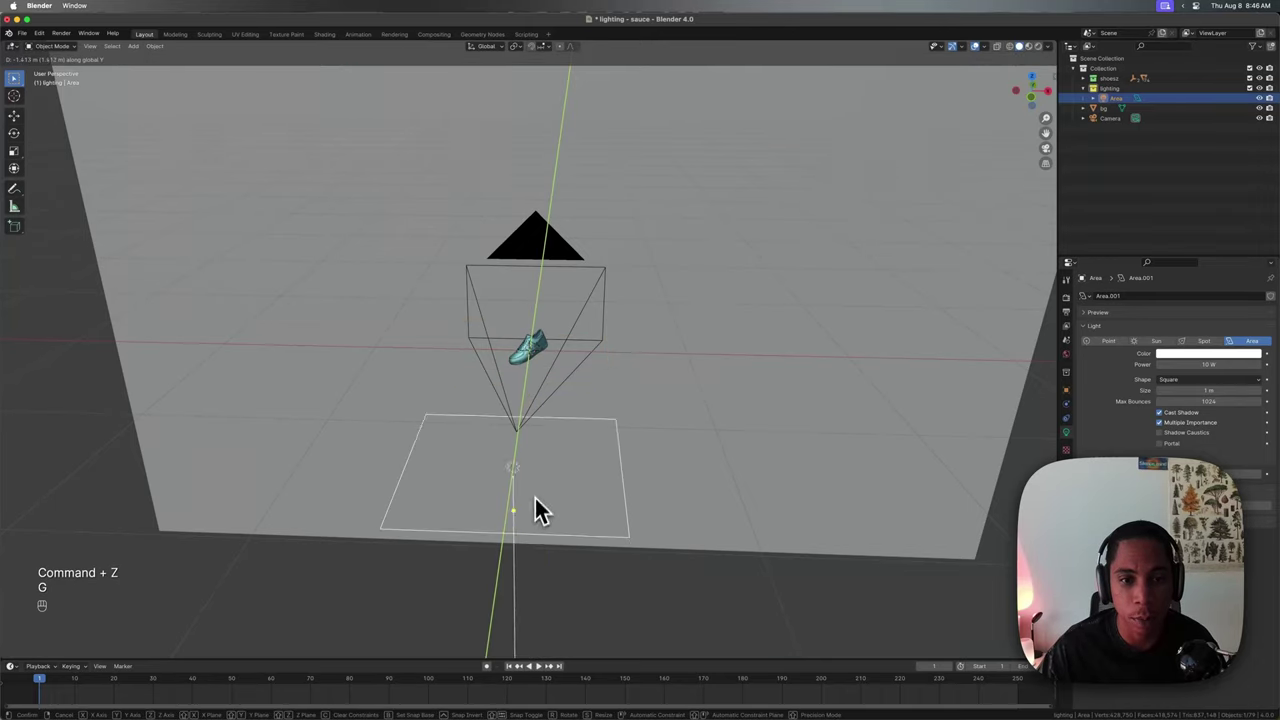
pyautogui.press('z')
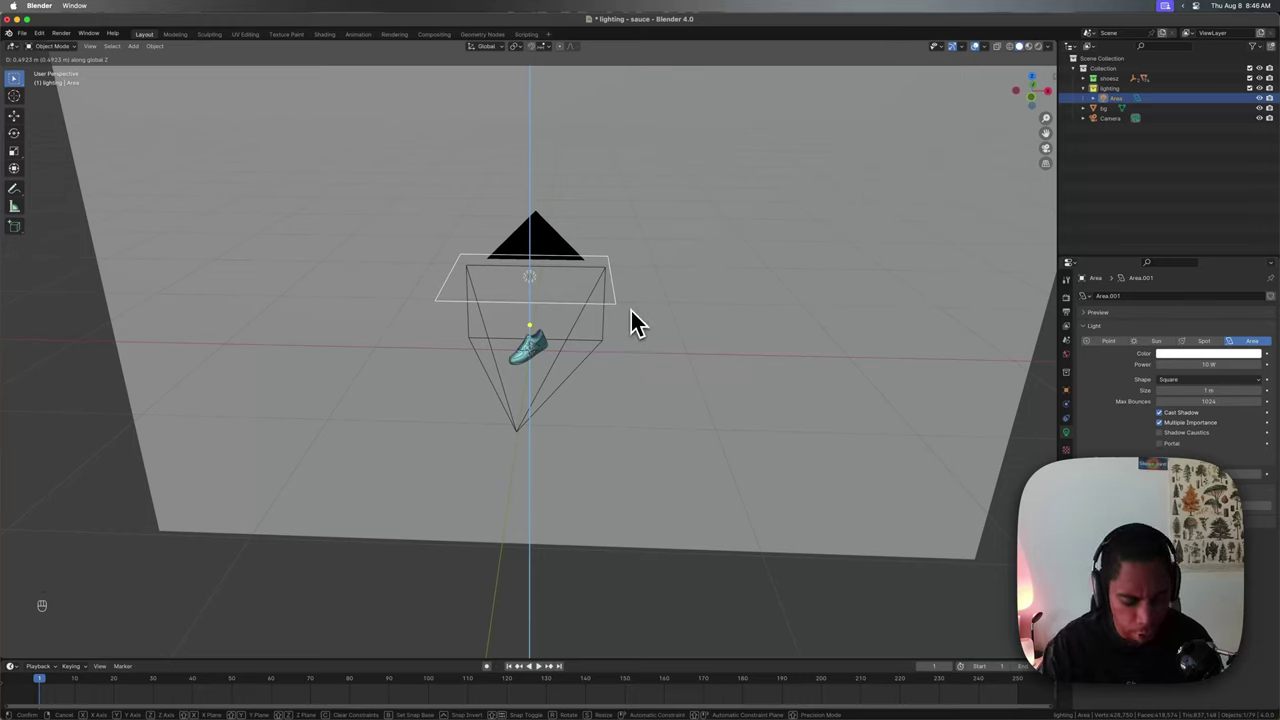
pyautogui.press('g')
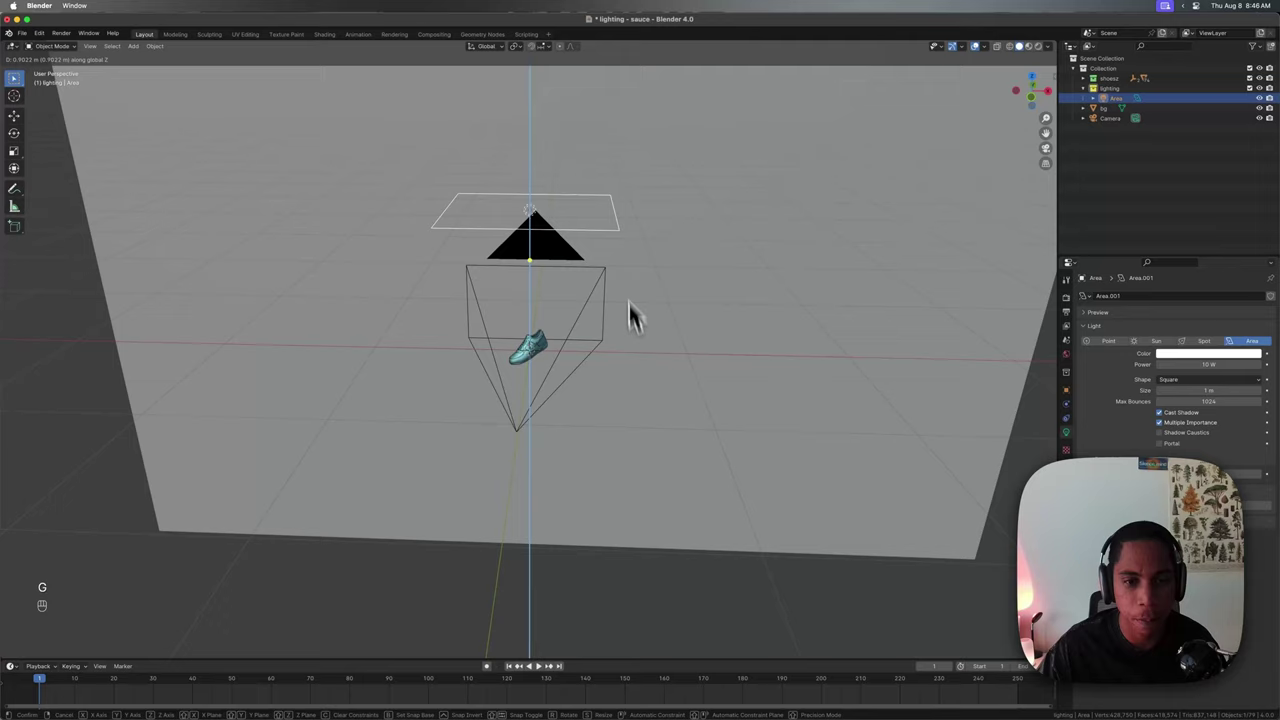
pyautogui.click(609, 151)
# Readjust the area light's height along the Z axis to just above the top of the camera frame.
pyautogui.moveTo(638, 189); pyautogui.dragTo(663, 157, button='middle')
pyautogui.press('g')
pyautogui.press('z')
pyautogui.click(661, 243)
pyautogui.press('g')
pyautogui.moveTo(663, 251); pyautogui.dragTo(657, 307, button='middle')
pyautogui.press('z')
pyautogui.click(646, 300)
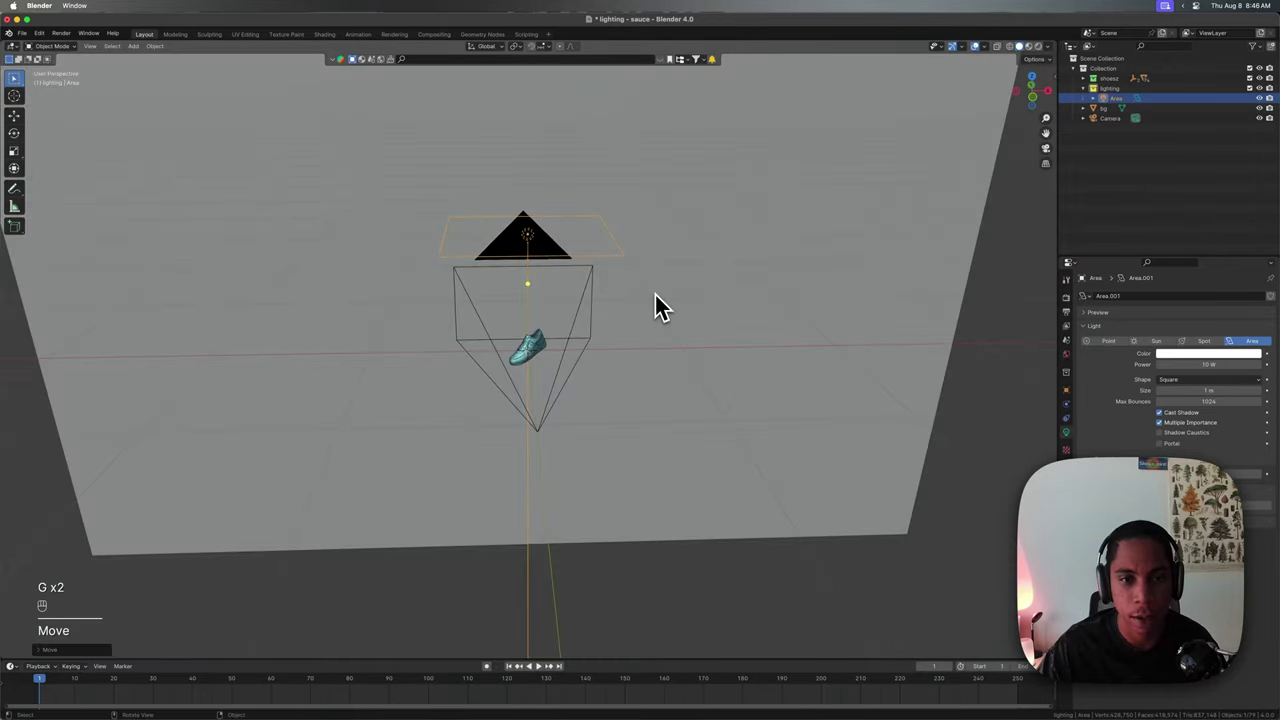
# Move the area light in the negative X direction, to the left side of the shoe and camera.
pyautogui.press('g')
pyautogui.press('x')
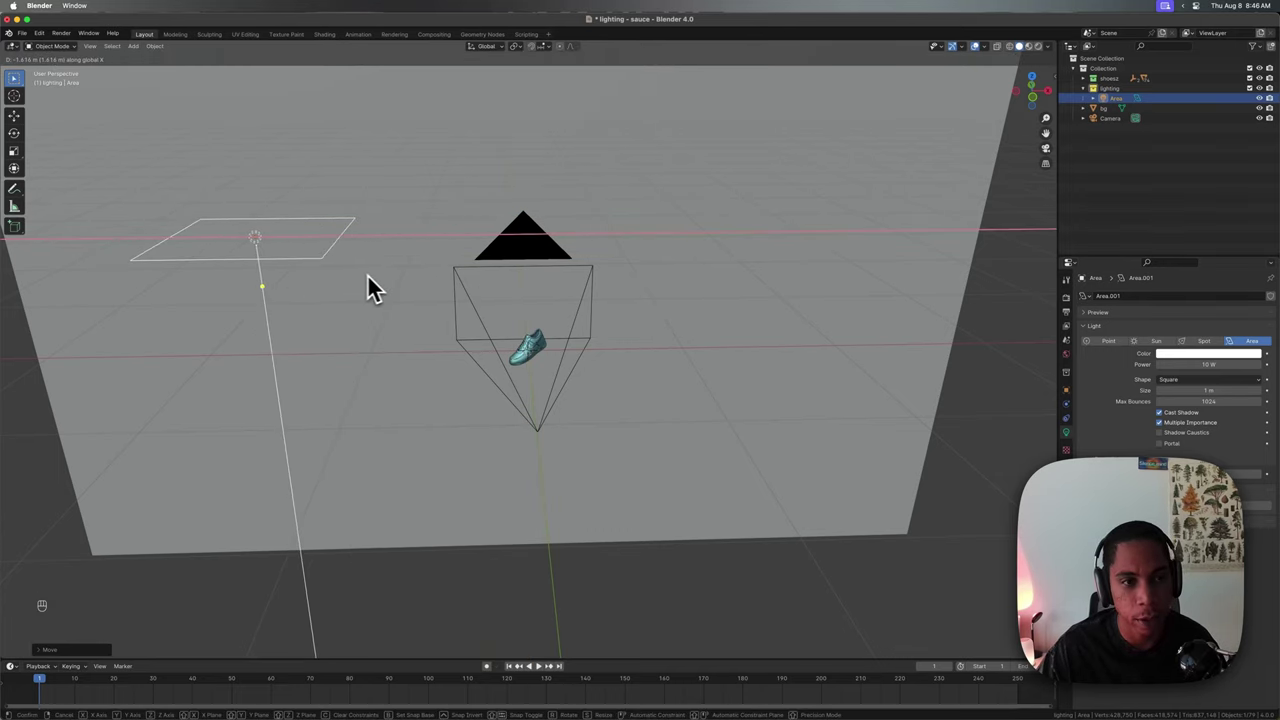
pyautogui.click(405, 288)
pyautogui.moveTo(630, 285)
pyautogui.mouseDown(button='middle')
pyautogui.moveTo(620, 260)
pyautogui.moveTo(614, 277)
pyautogui.mouseUp(button='middle')
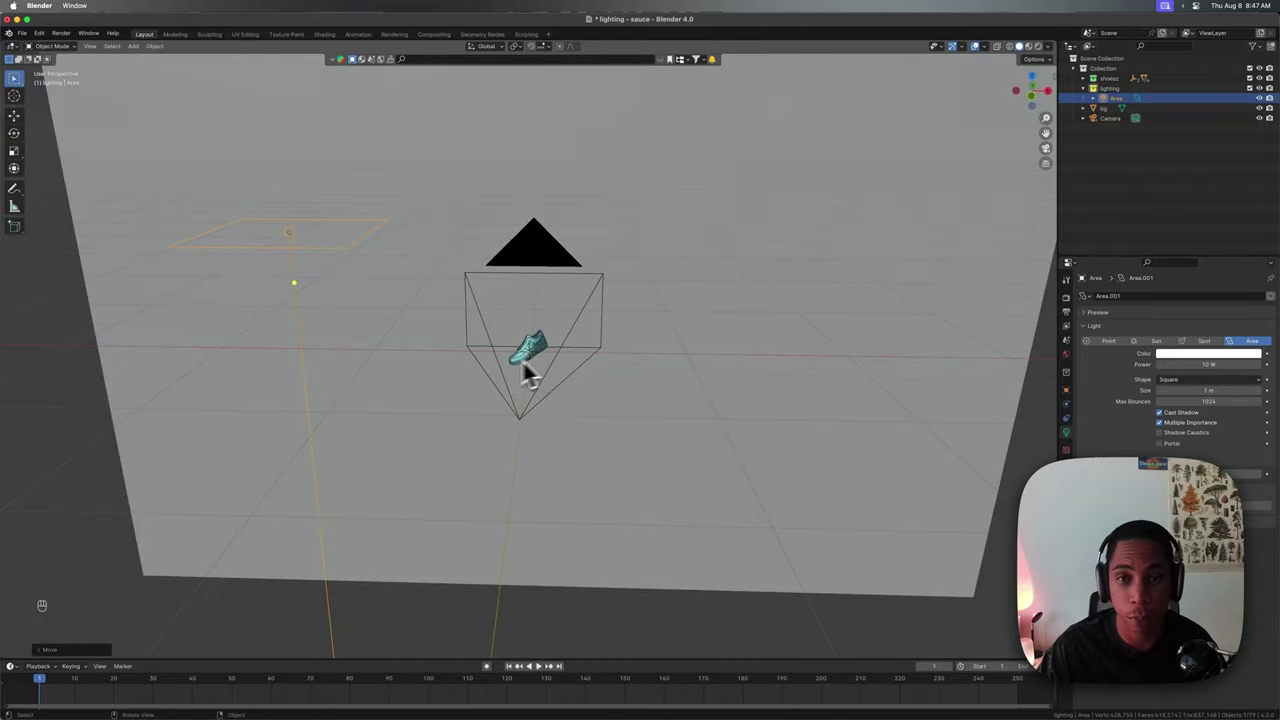
pyautogui.moveTo(575, 365); pyautogui.dragTo(660, 380, button='middle')
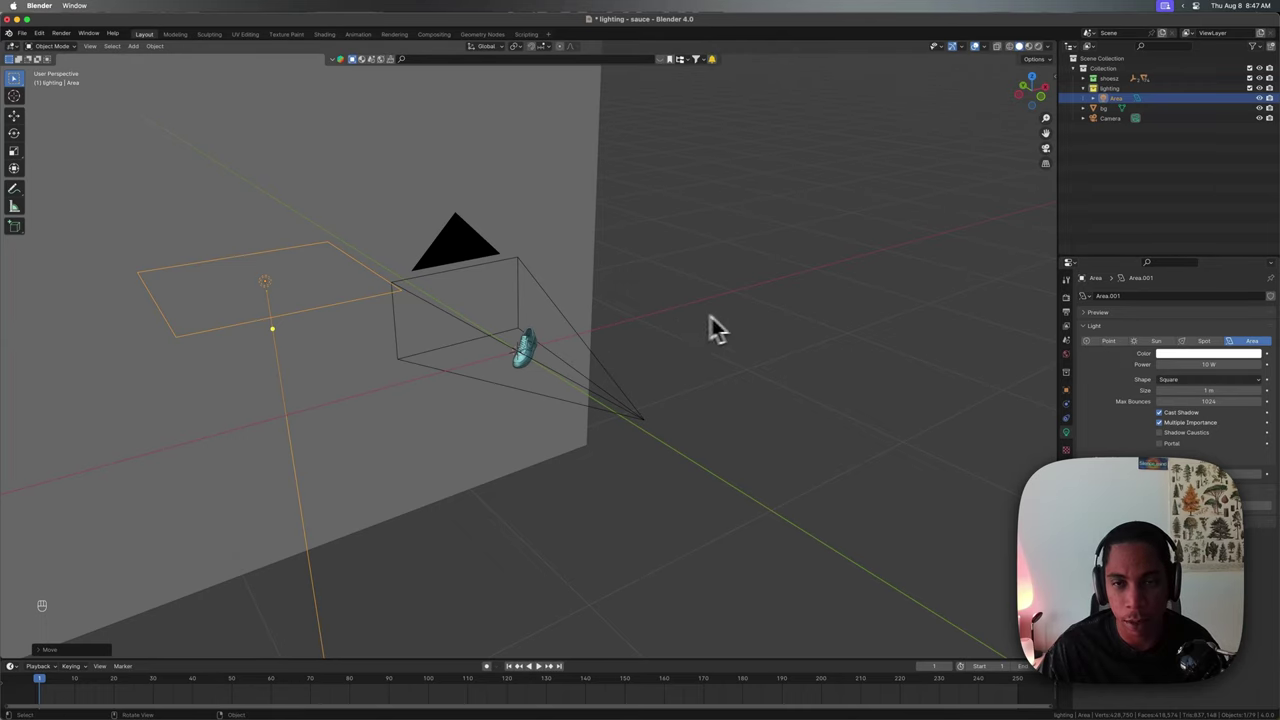
pyautogui.moveTo(684, 337); pyautogui.dragTo(663, 318, button='middle')
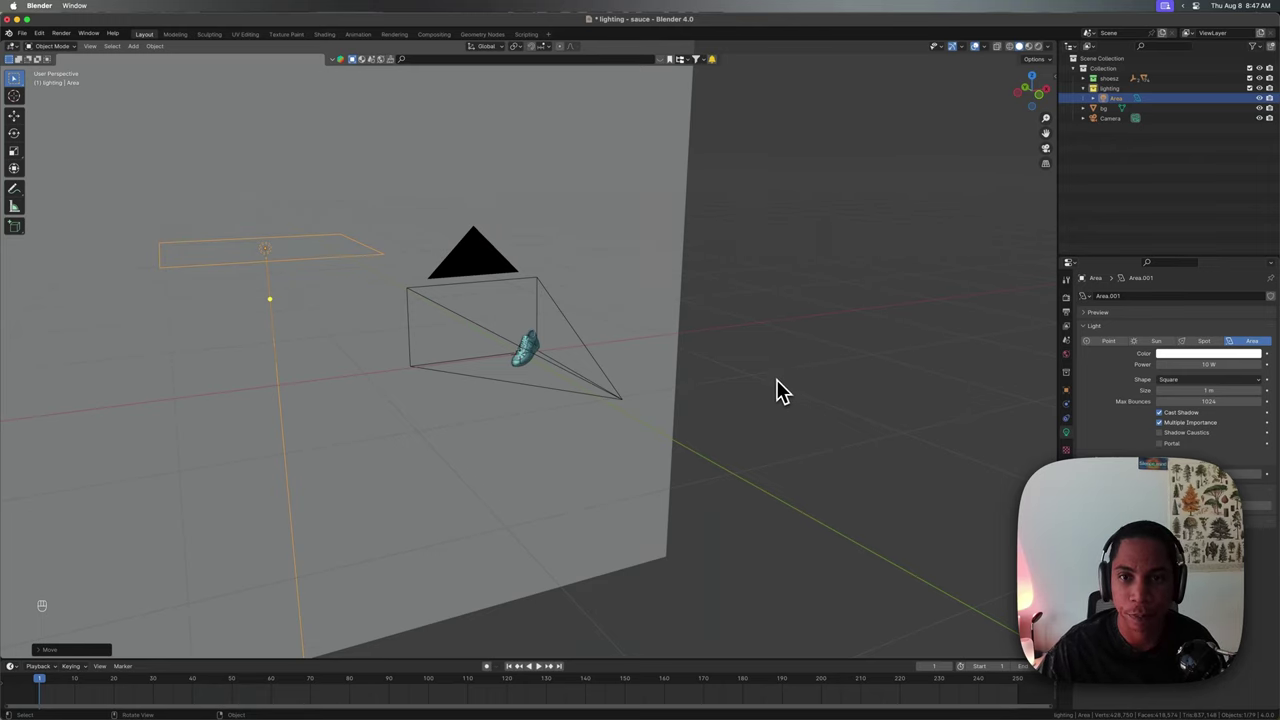
pyautogui.moveTo(778, 381); pyautogui.dragTo(747, 388, button='middle')
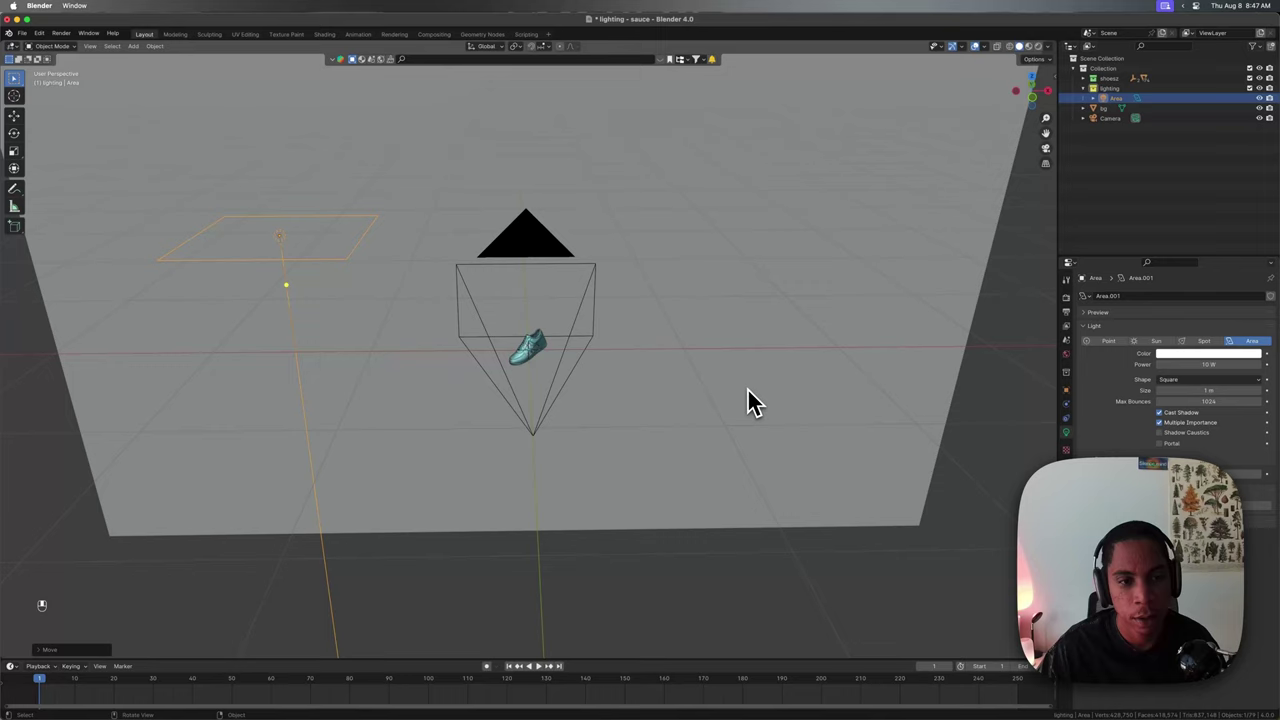
# Try rotating the area light about the Y axis to aim it at the shoe, and undo the rotation.
pyautogui.press('r')
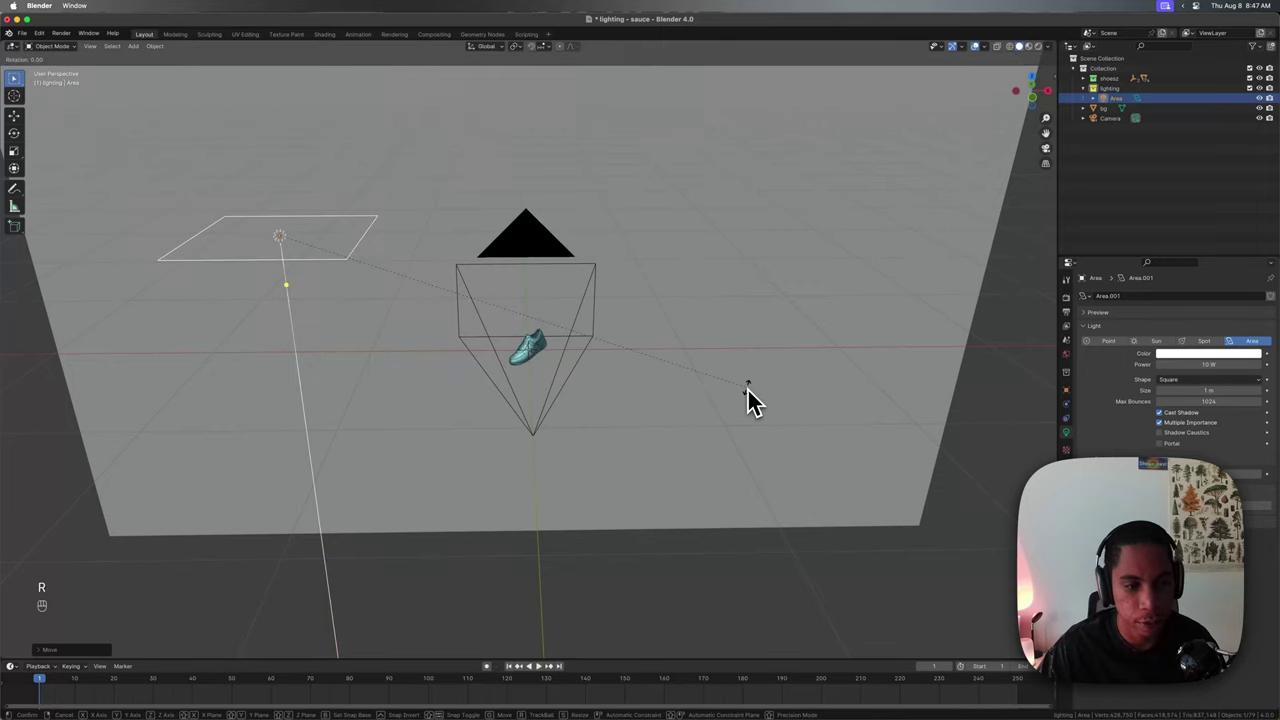
pyautogui.press('y')
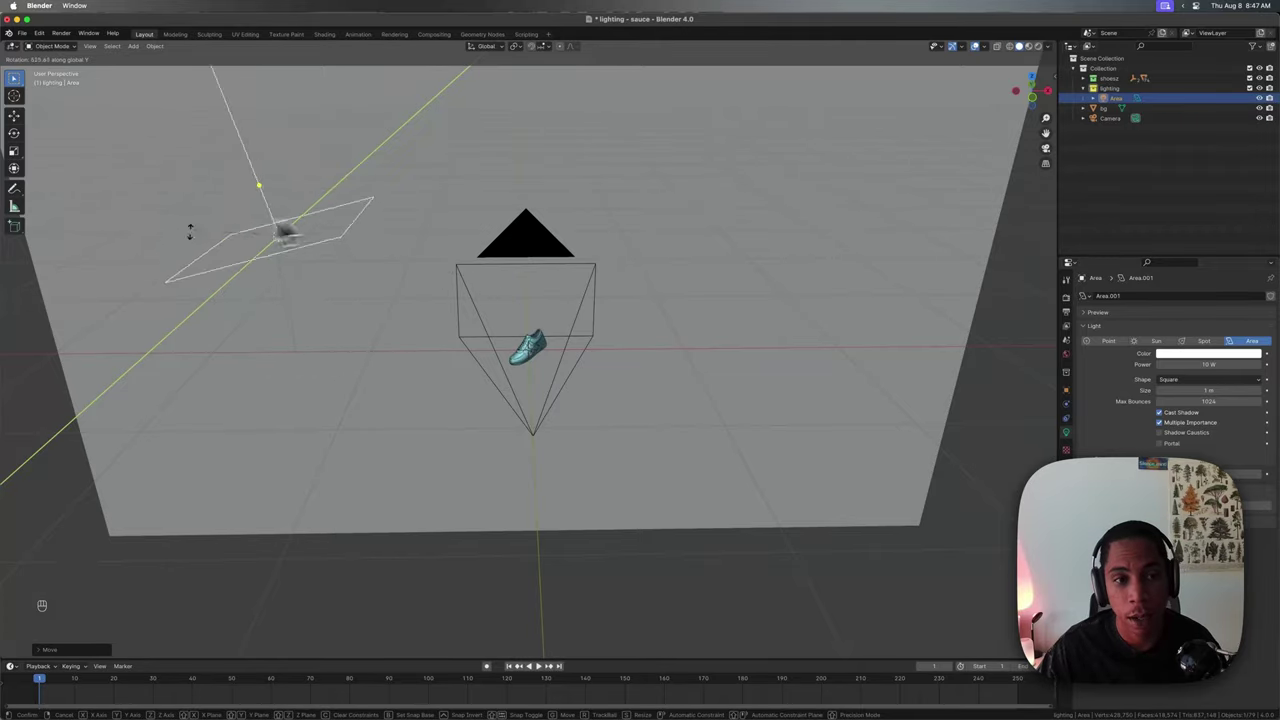
pyautogui.rightClick(382, 179)
pyautogui.press('r')
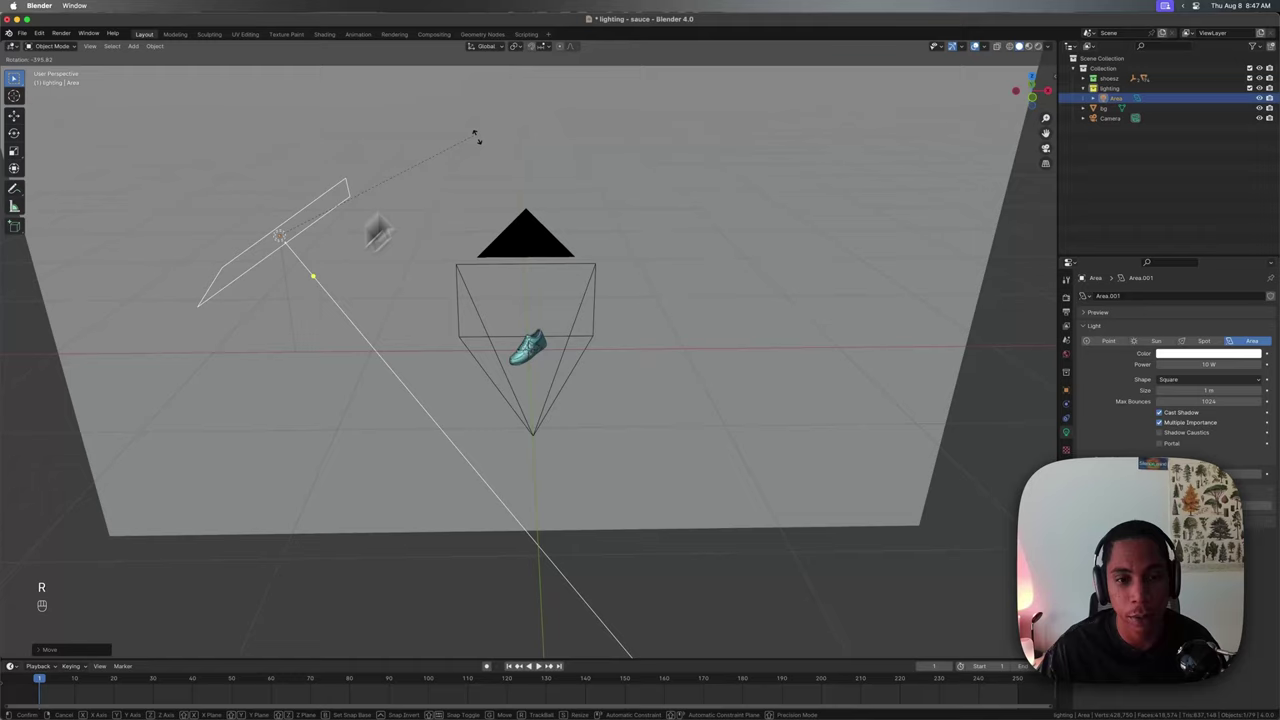
pyautogui.press('Escape')
pyautogui.press('r')
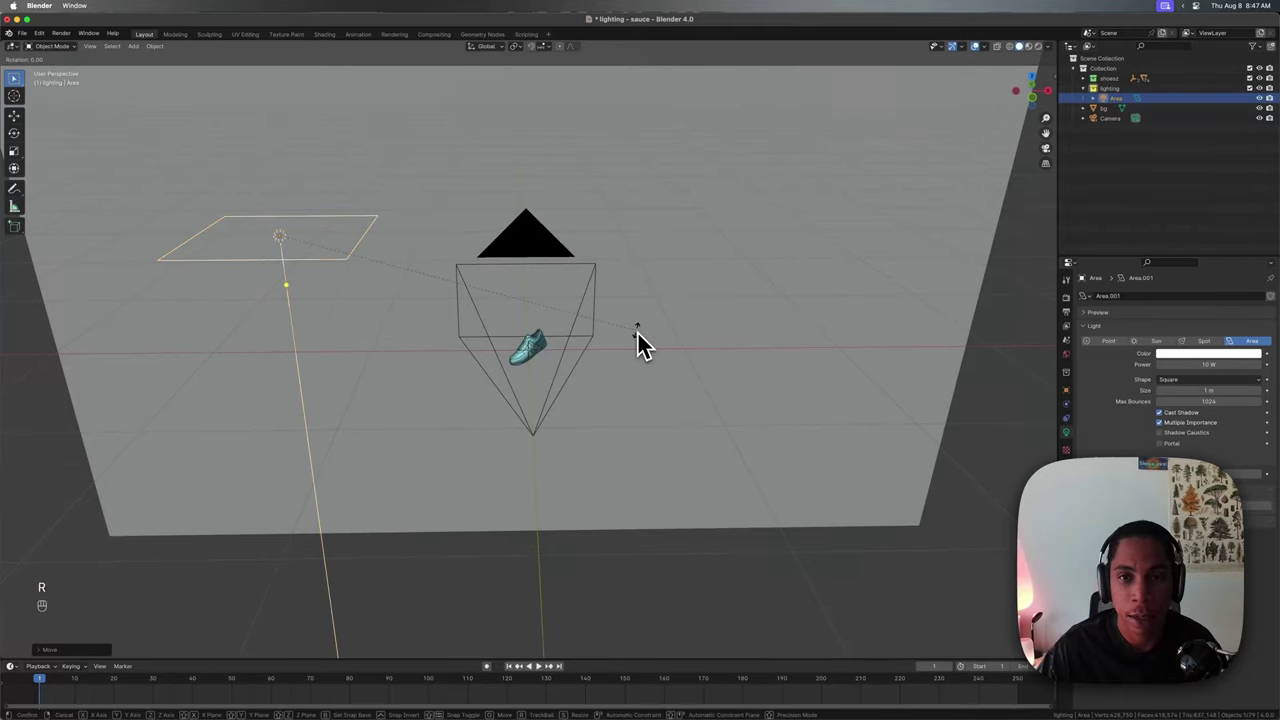
pyautogui.press('y')
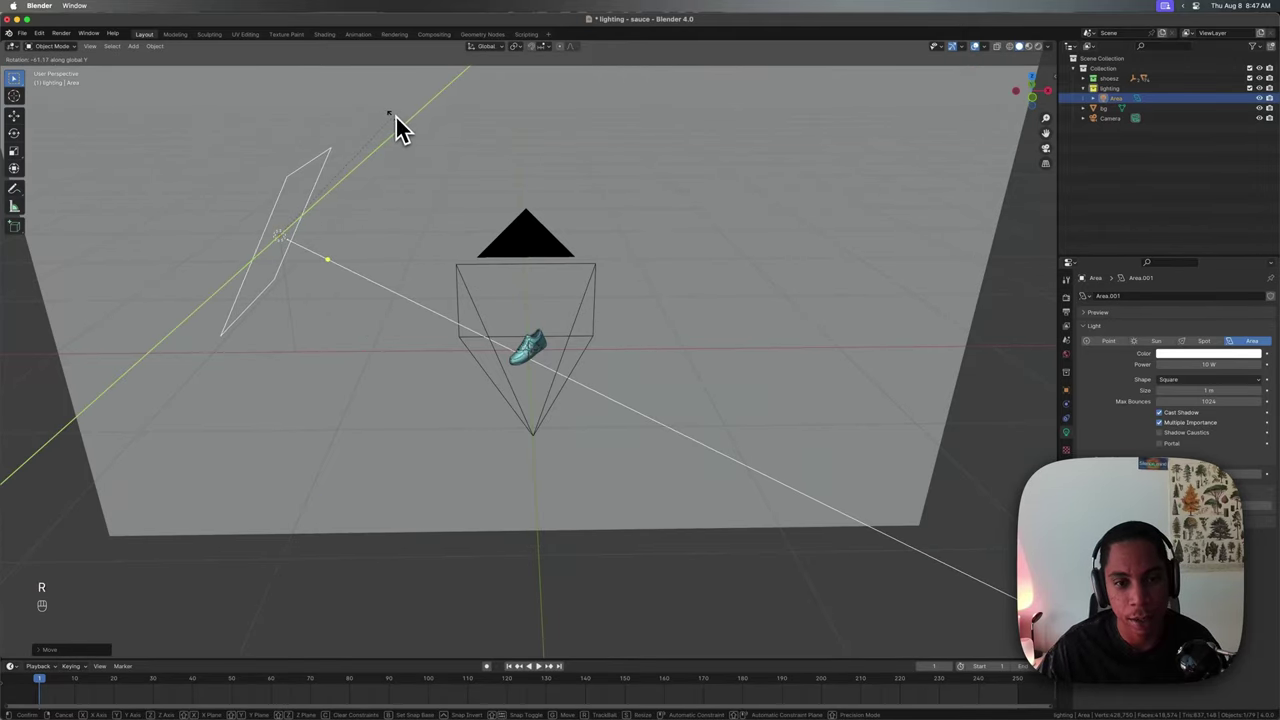
pyautogui.press('Escape')
pyautogui.press('r')
pyautogui.press('y')
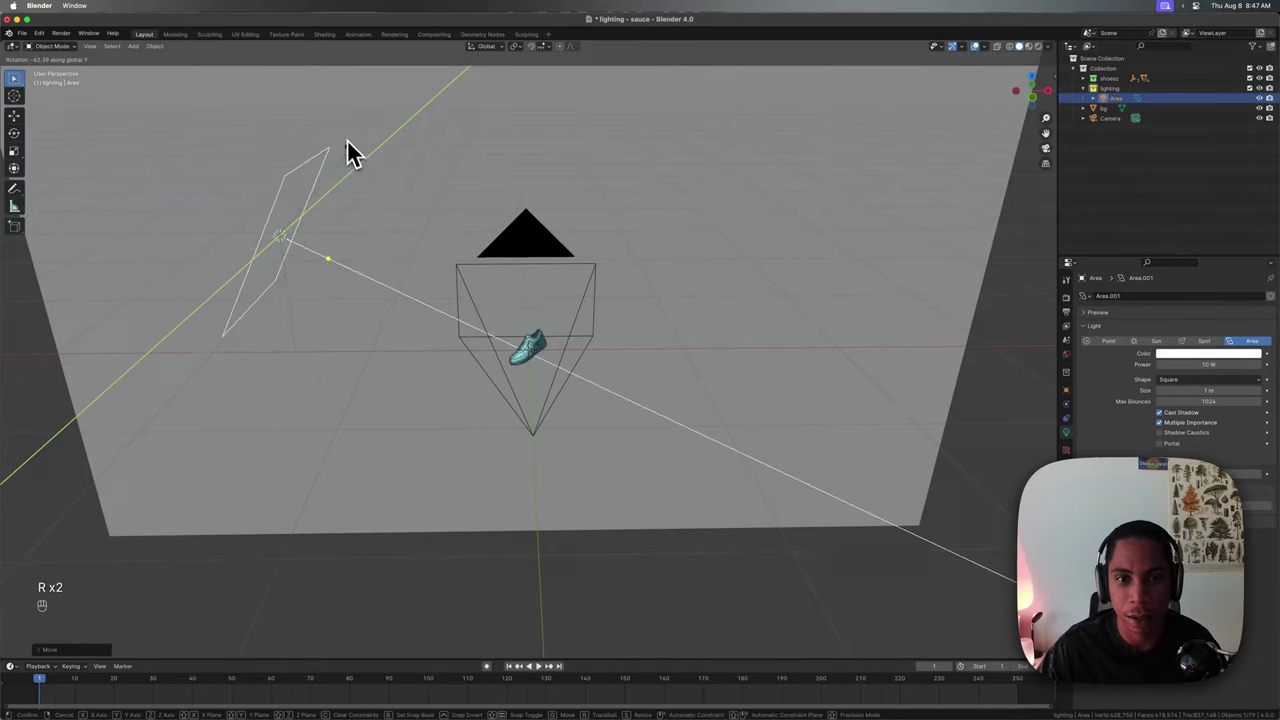
pyautogui.click(350, 145)
pyautogui.moveTo(583, 258); pyautogui.dragTo(637, 283, button='middle')
pyautogui.press('super+z')
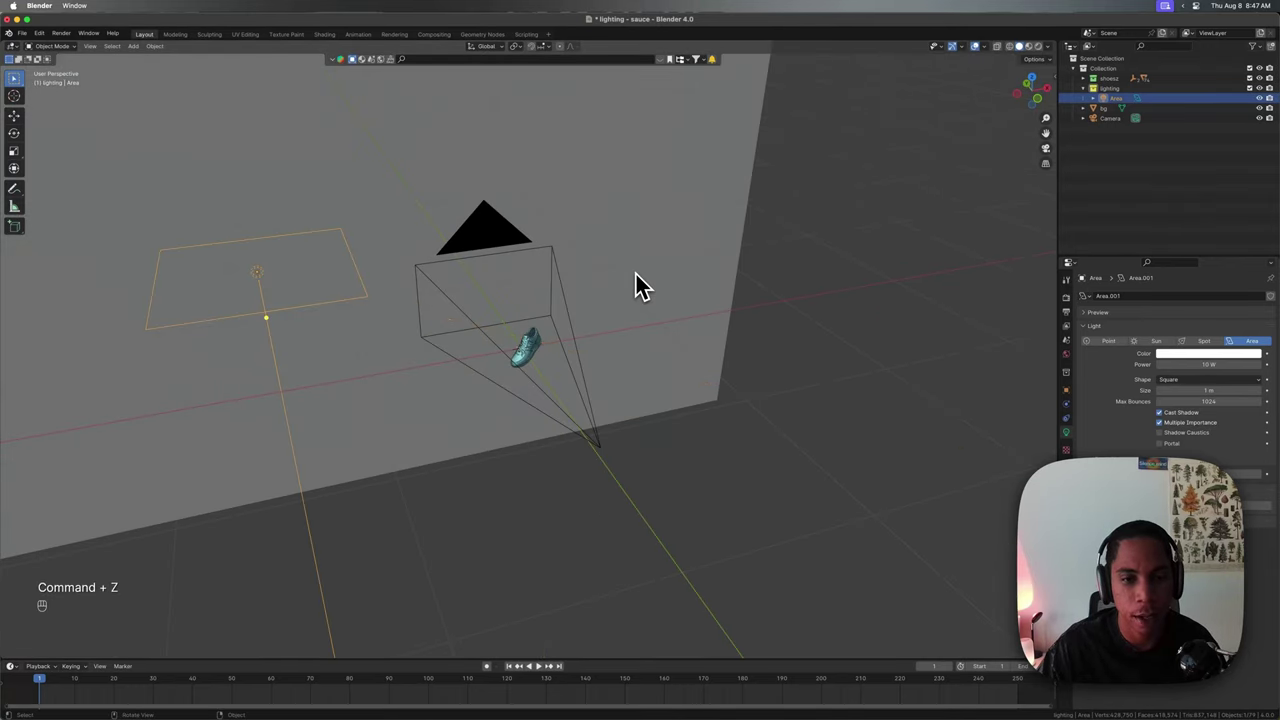
pyautogui.press('r')
pyautogui.press('x')
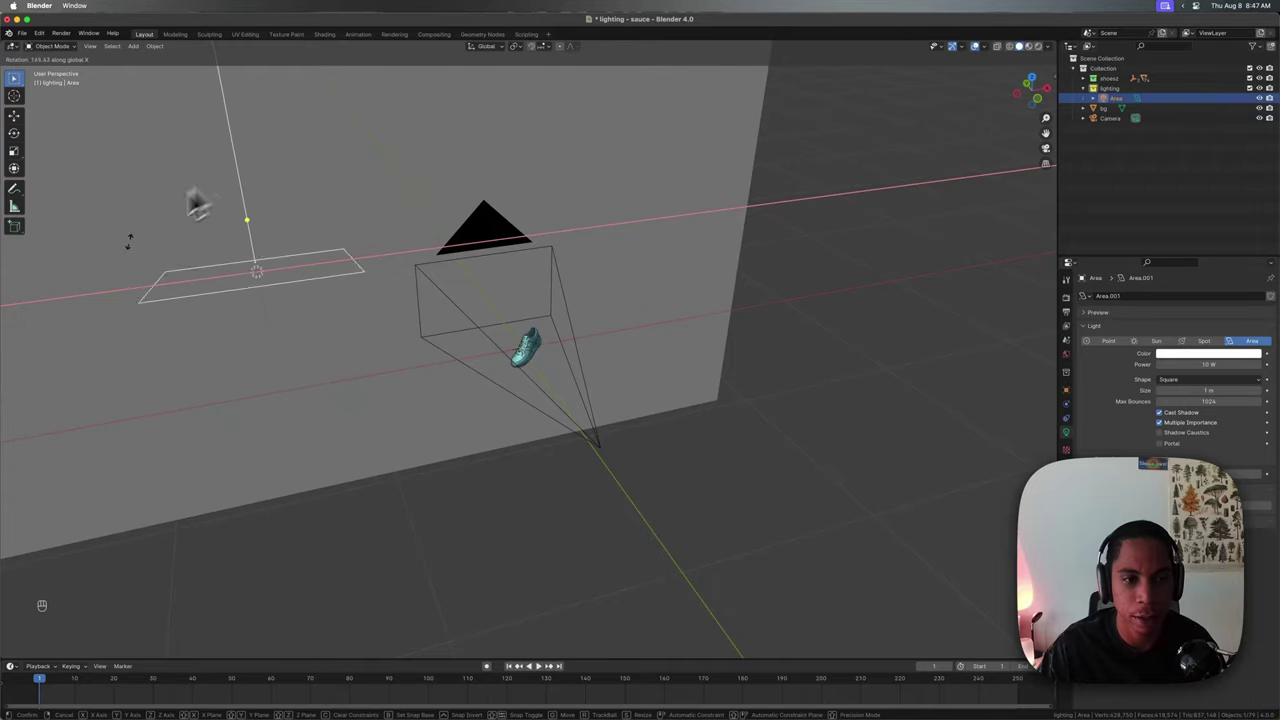
pyautogui.click(345, 286)
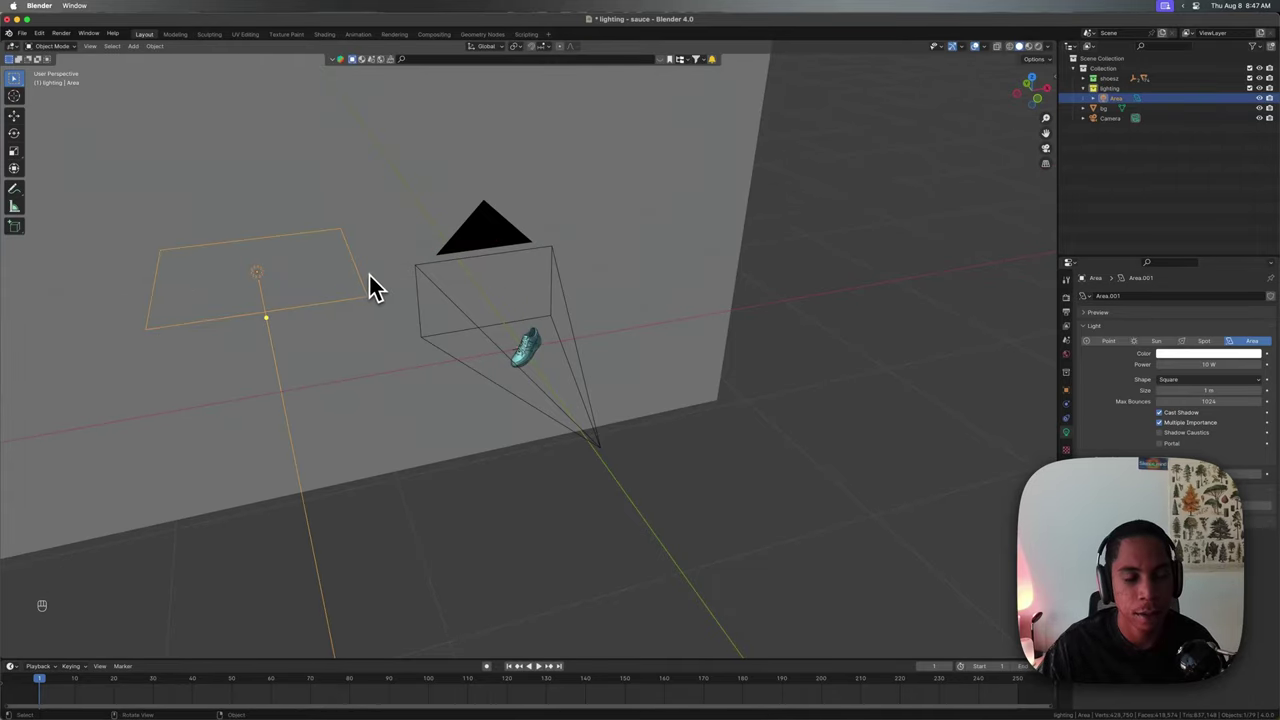
pyautogui.press('r')
pyautogui.press('y')
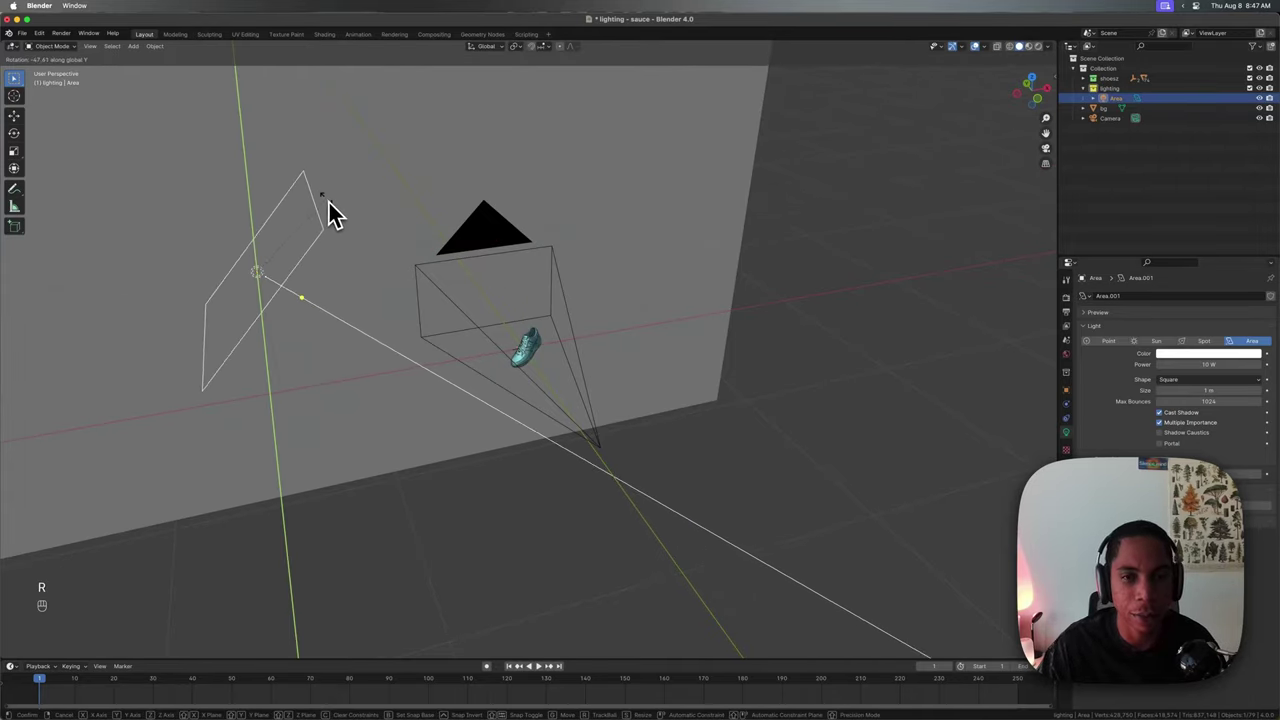
pyautogui.rightClick(340, 210)
# Rotate the area light about the Y axis so that it faces toward the shoe.
pyautogui.moveTo(632, 294); pyautogui.dragTo(703, 290, button='middle')
pyautogui.press('r')
pyautogui.press('y')
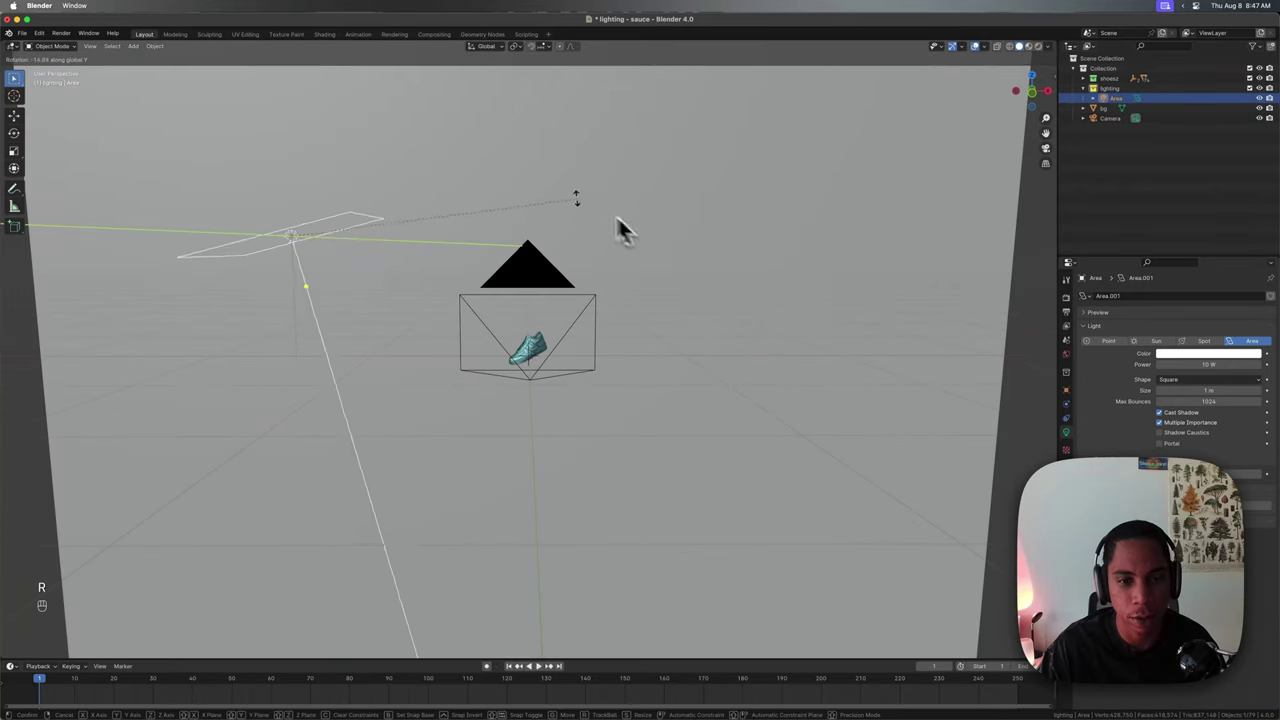
pyautogui.click(330, 180)
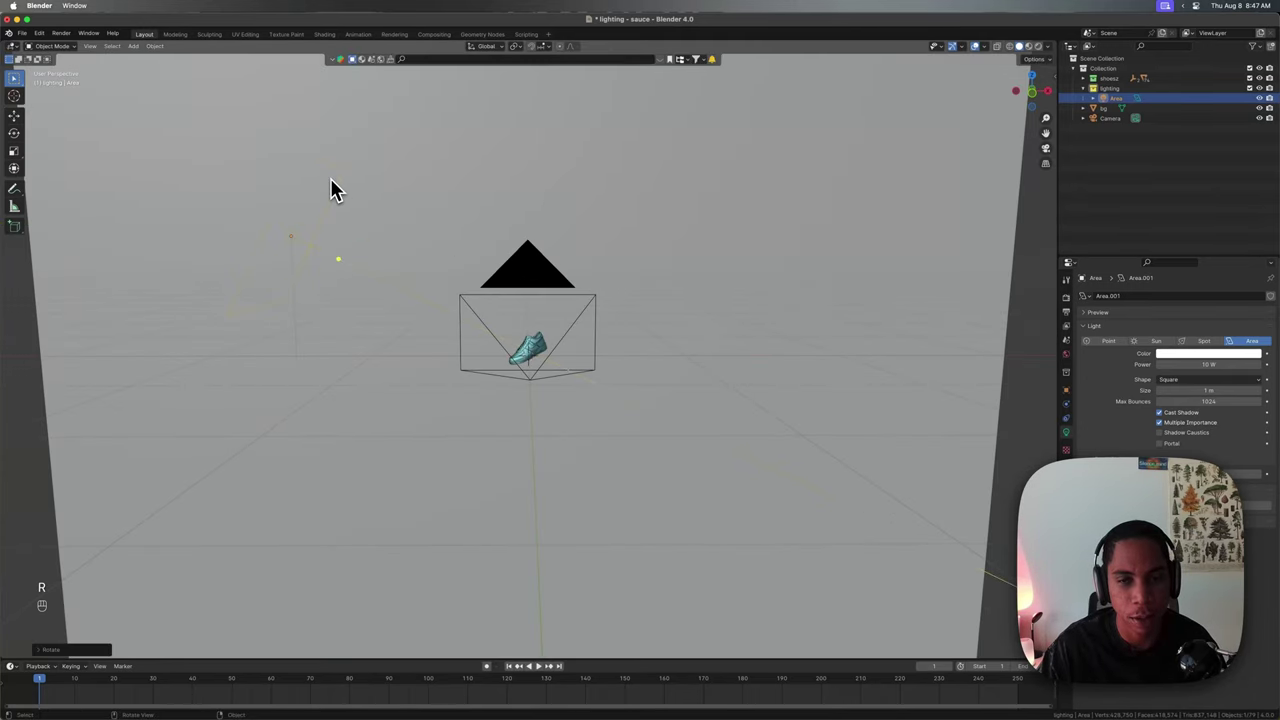
# Move the area light closer to the shoe along X, slightly lower, and tilt it to aim at the shoe.
pyautogui.moveTo(330, 178); pyautogui.dragTo(405, 251, button='middle')
pyautogui.press('g')
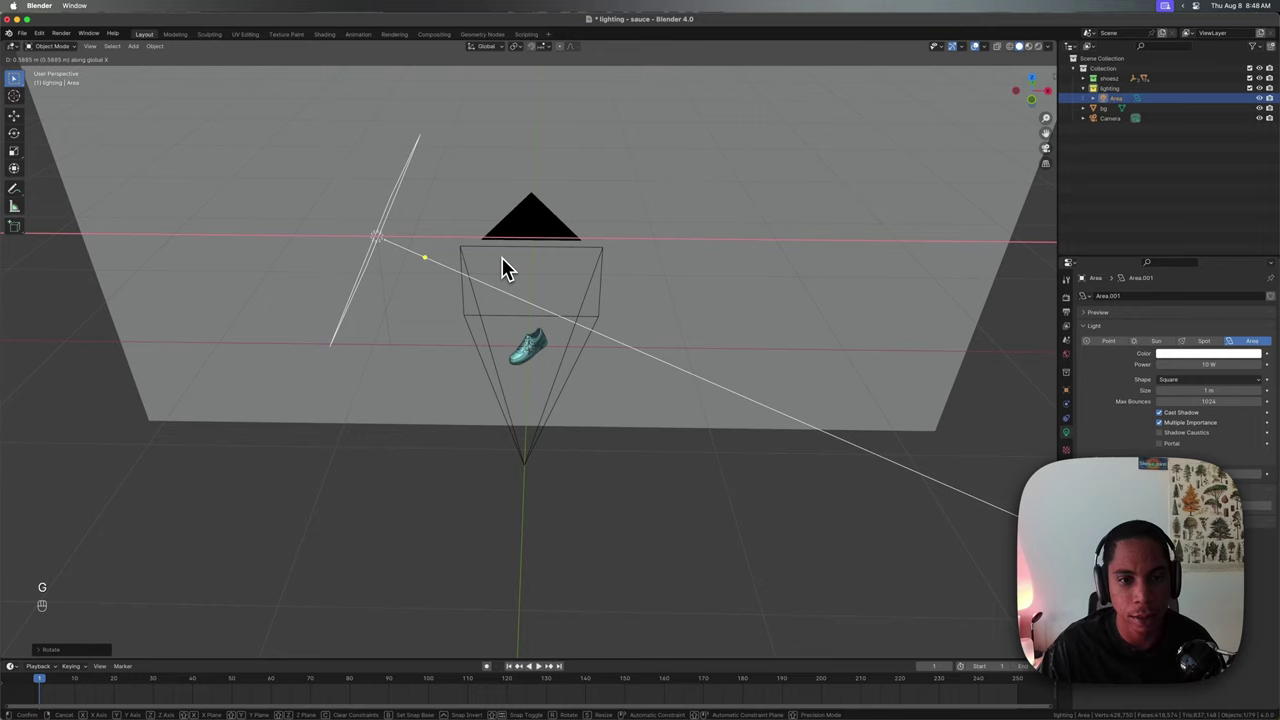
pyautogui.press('z')
pyautogui.press('r')
pyautogui.click(508, 295)
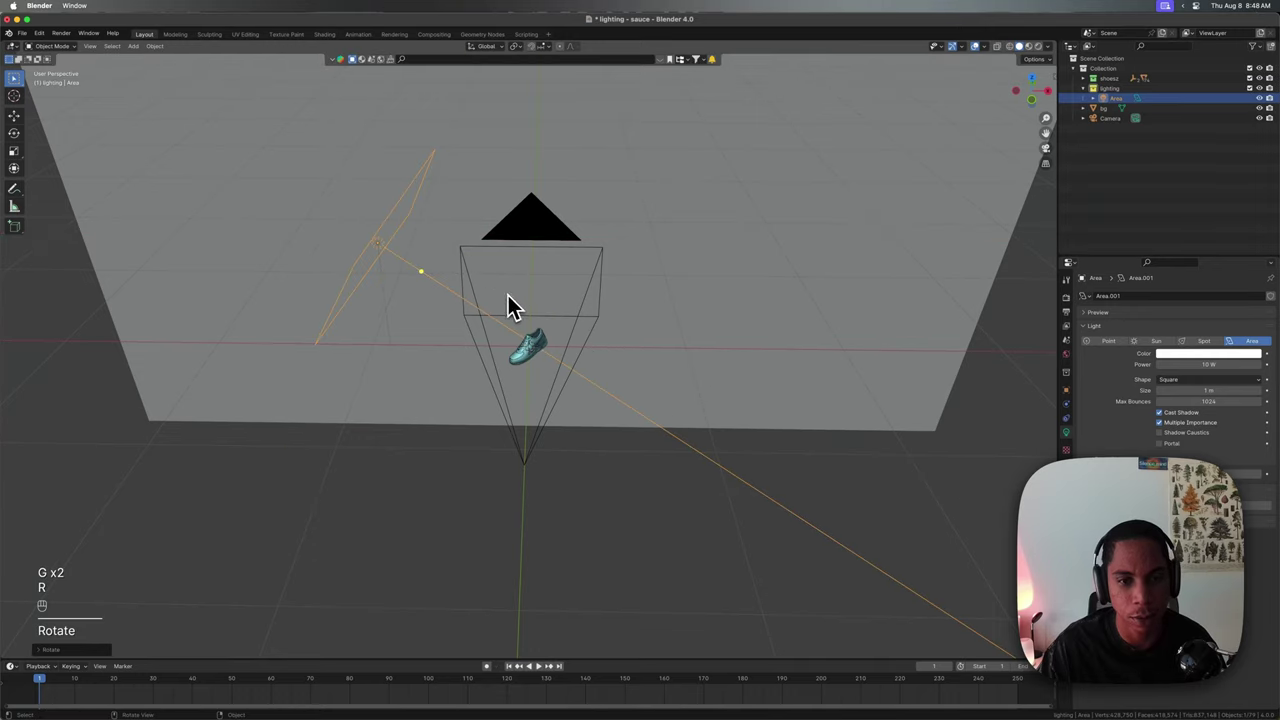
# Preview the lit shoe through the camera in rendered shading and open the render settings.
pyautogui.scroll(1, 508, 295)
pyautogui.press('KP_0')
pyautogui.press('z')
pyautogui.click(580, 277)
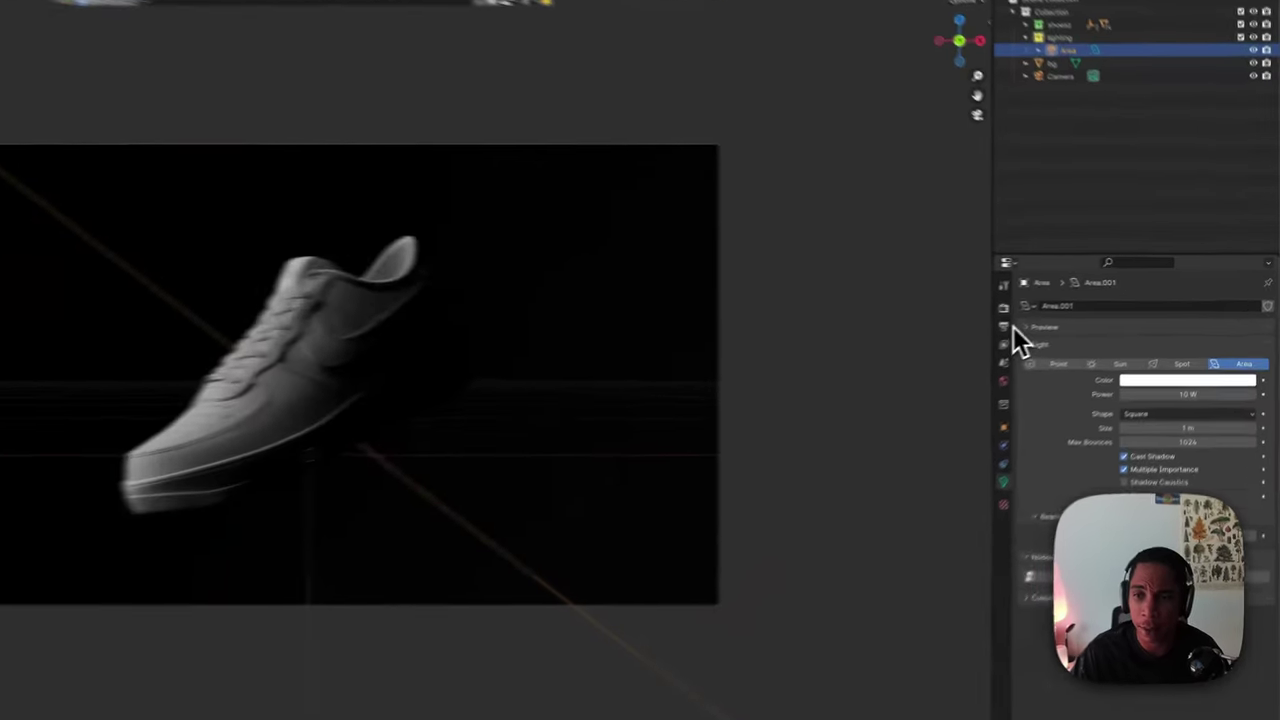
pyautogui.click(1066, 297)
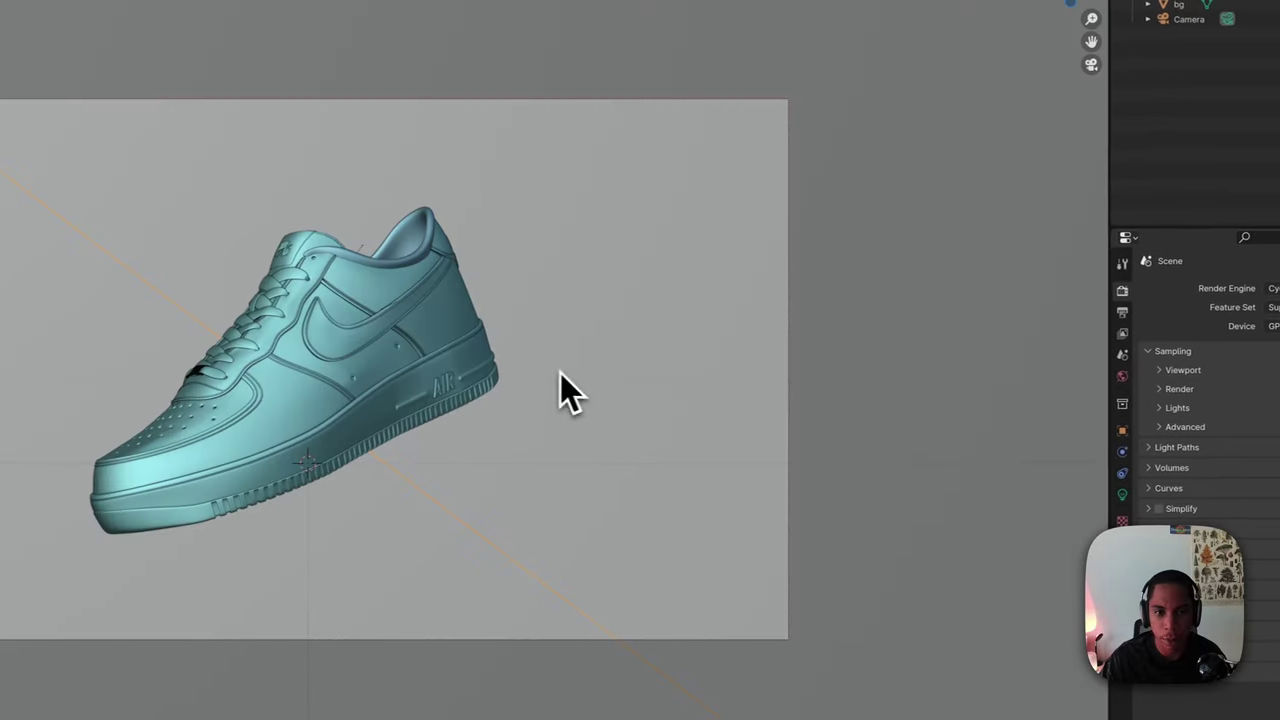
# Move the area light farther from the shoe along X and rotate it about Y to aim at the shoe.
pyautogui.moveTo(560, 375); pyautogui.dragTo(567, 320, button='middle')
pyautogui.press('g')
pyautogui.press('y')
pyautogui.press('x')
pyautogui.click(480, 351)
pyautogui.press('r')
pyautogui.press('y')
pyautogui.click(545, 318)
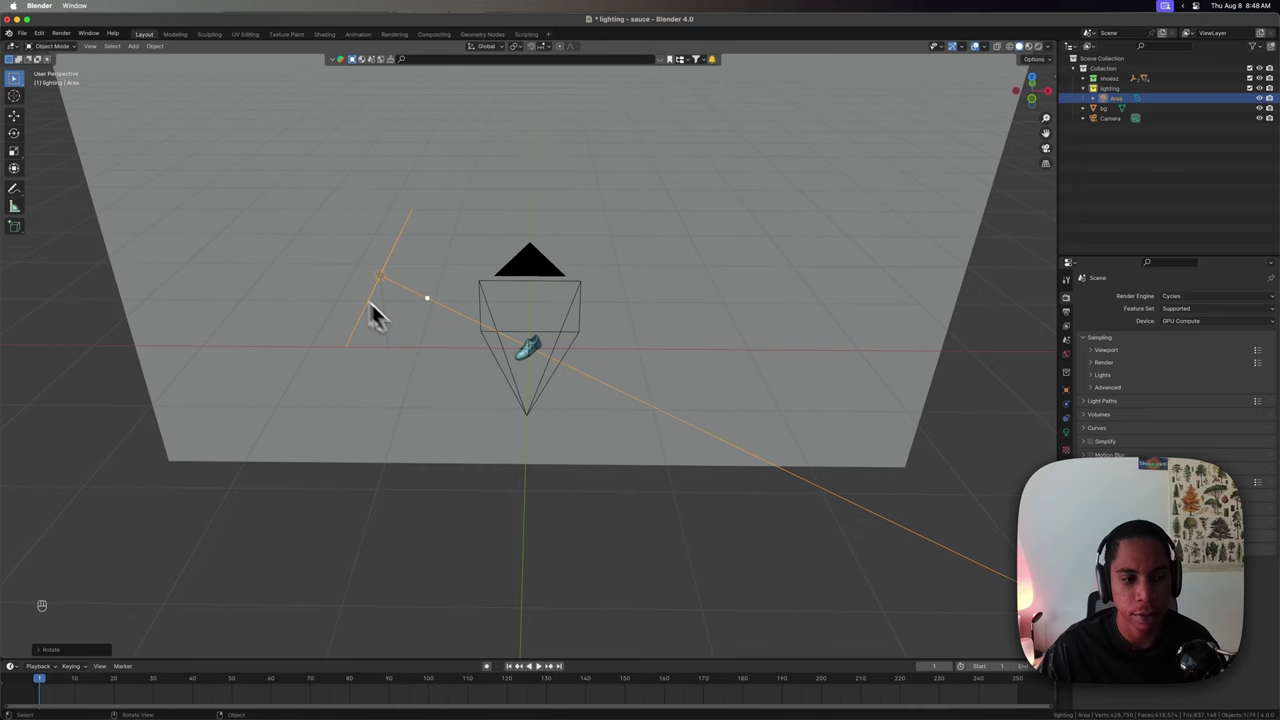
# Duplicate the area light and move the copy about 3.1 m along X to the opposite side of the shoe.
pyautogui.moveTo(405, 292); pyautogui.dragTo(434, 277, button='middle')
pyautogui.hotkey('shift', 'd')
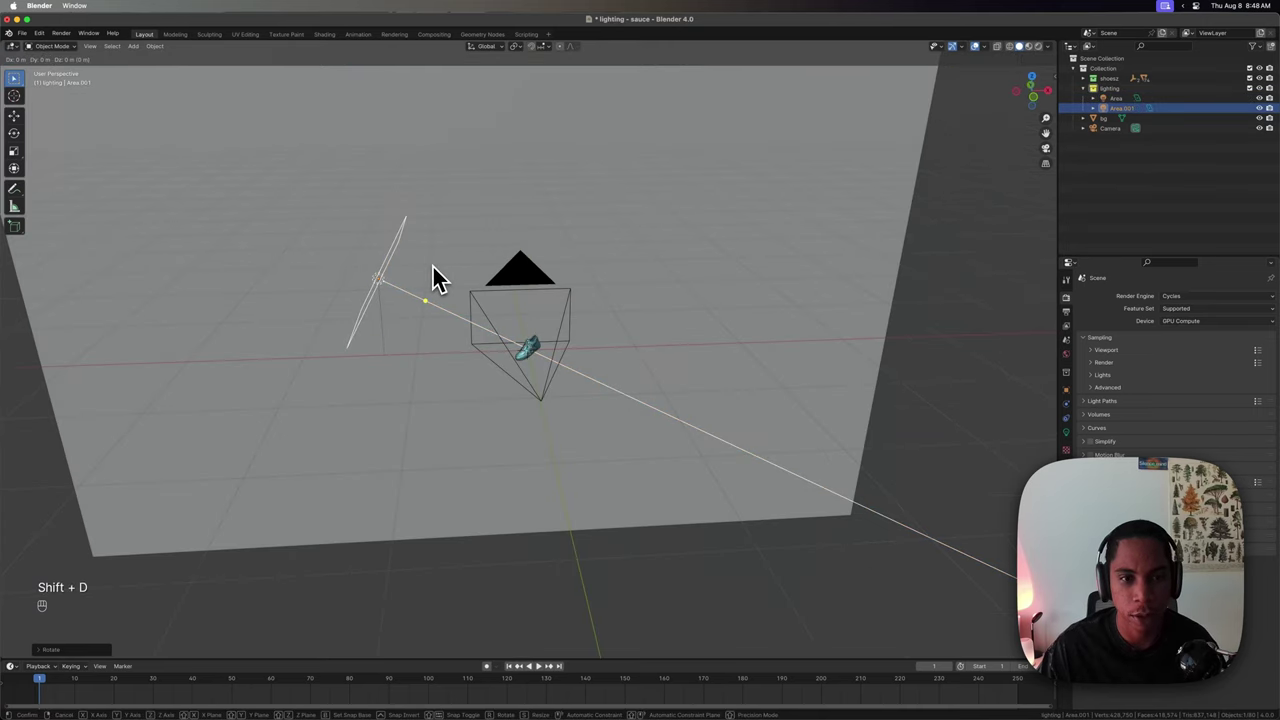
pyautogui.press('x')
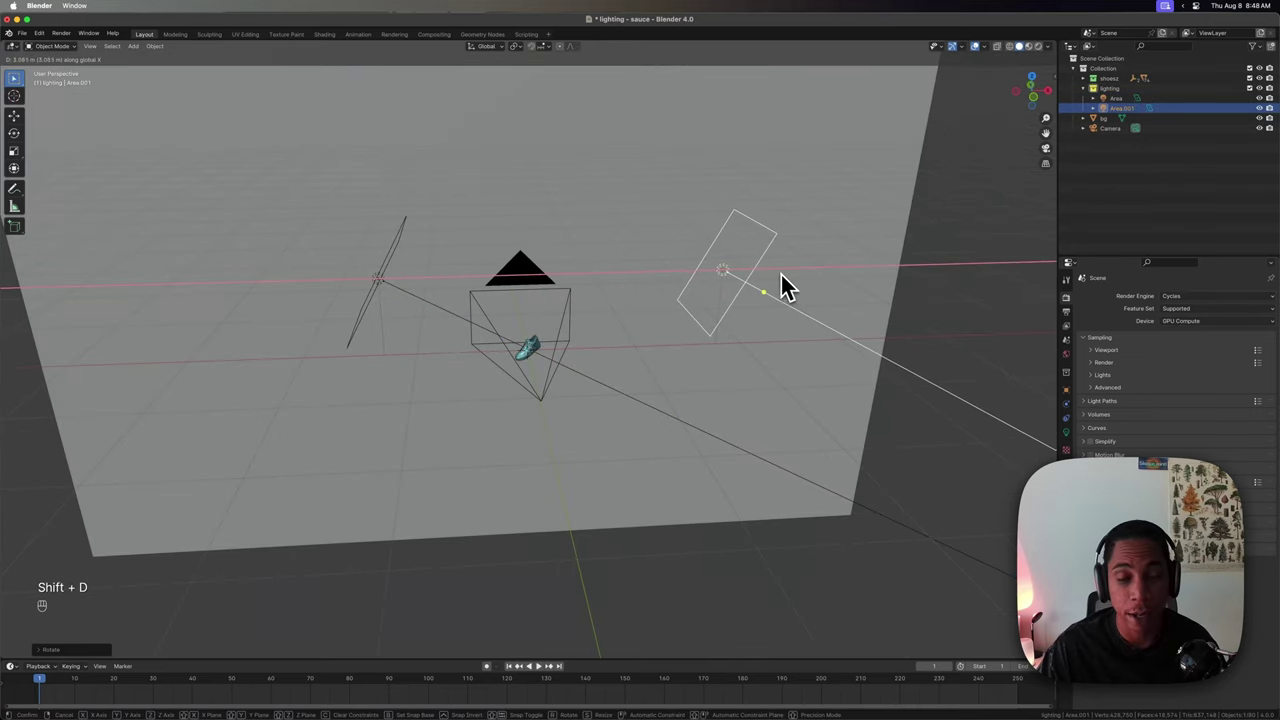
pyautogui.click(784, 287)
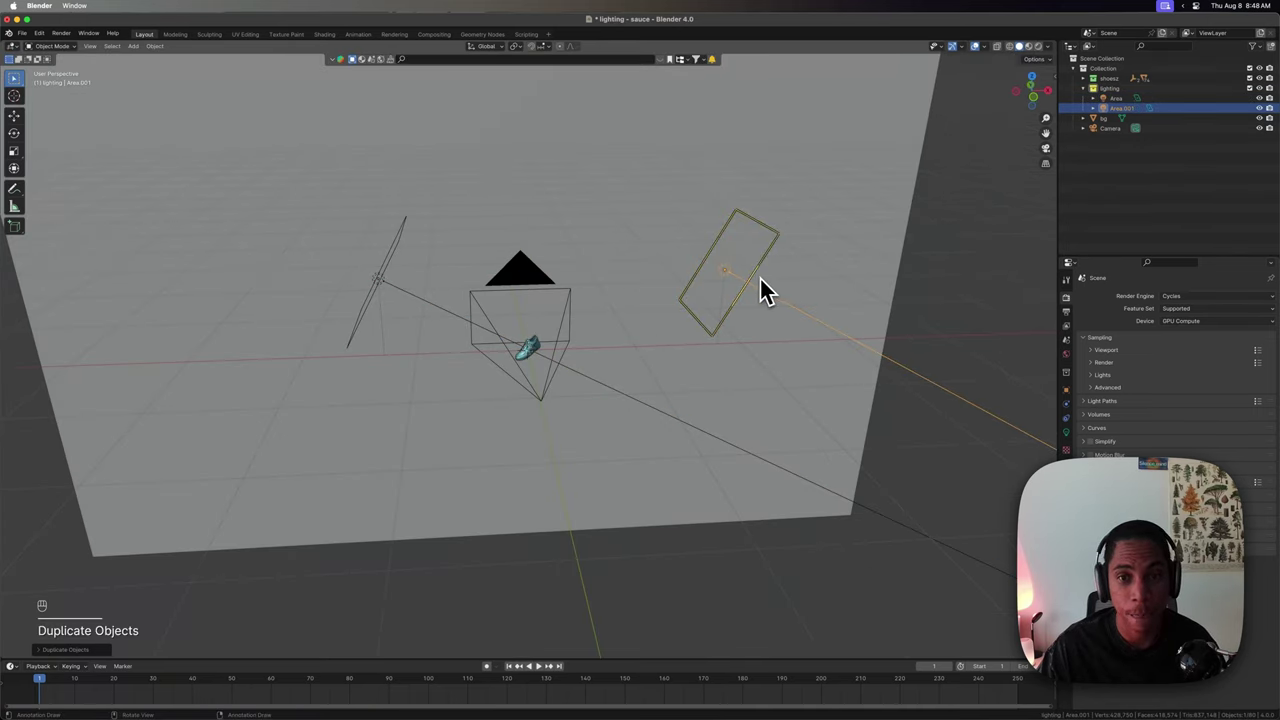
# Mirror the duplicated area light on the global X axis so that it faces the shoe.
pyautogui.rightClick(760, 278)
pyautogui.moveTo(733, 362)
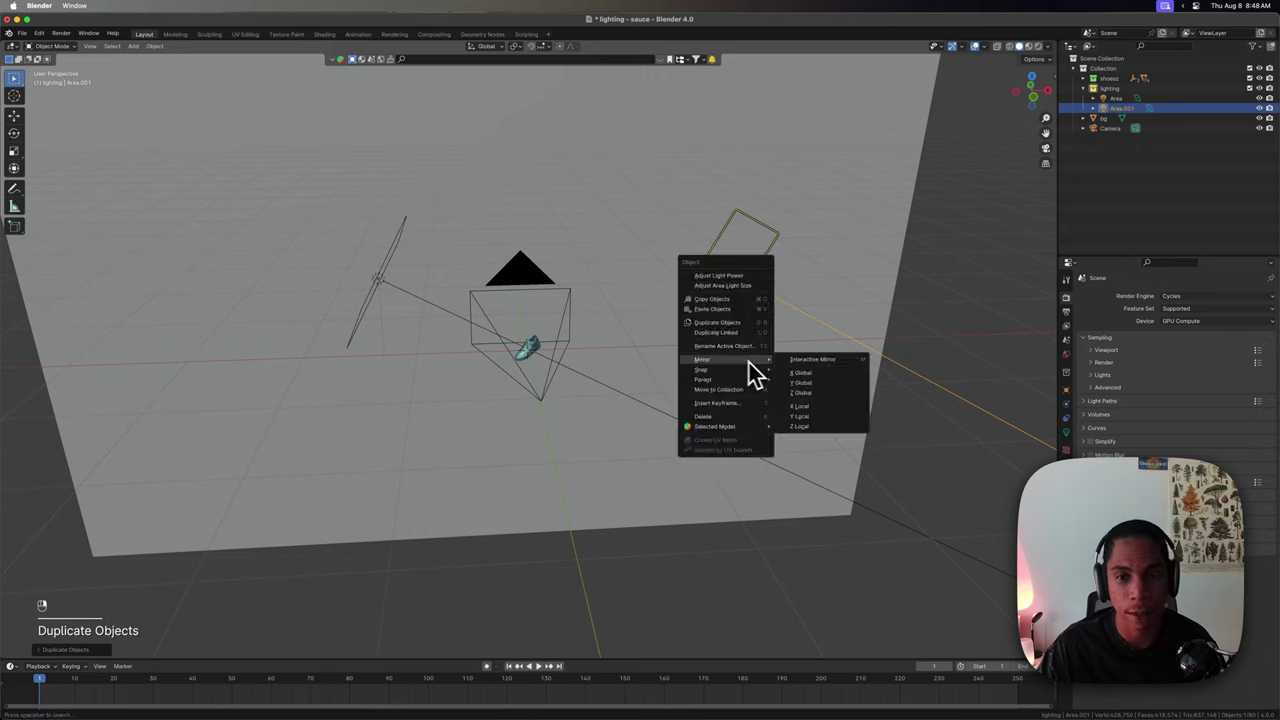
pyautogui.click(792, 374)
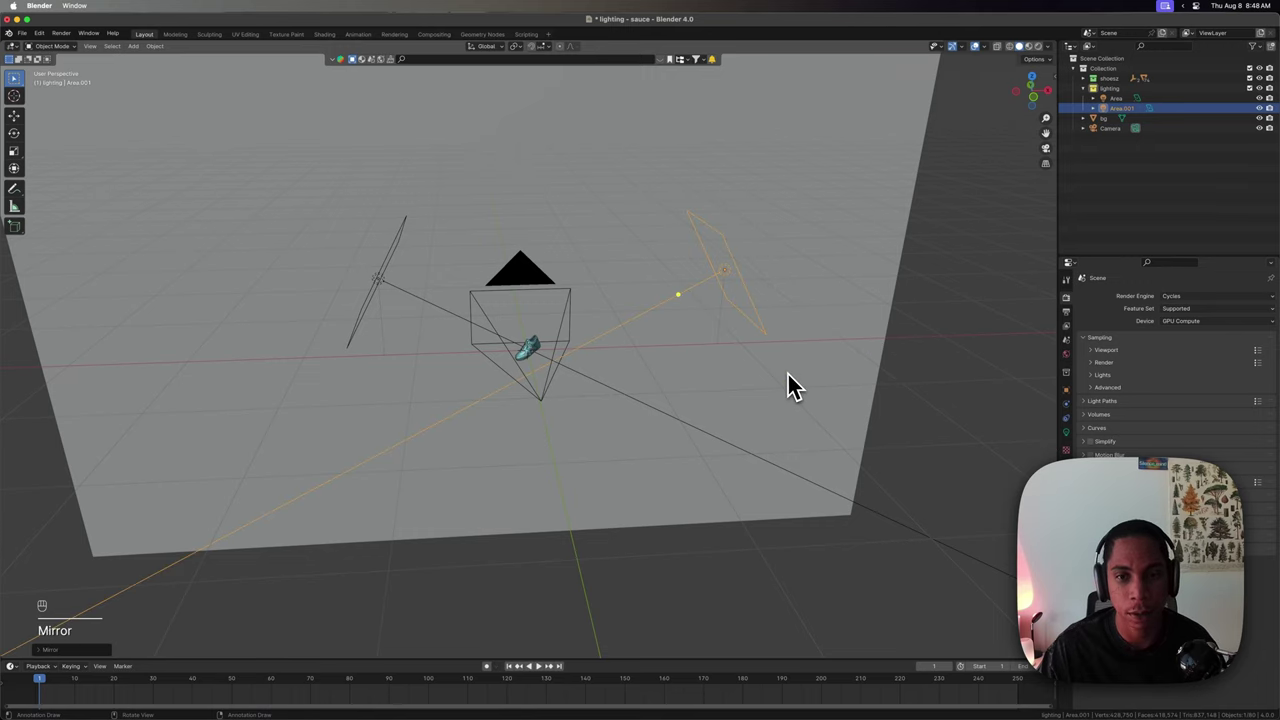
pyautogui.rightClick(732, 265)
pyautogui.moveTo(732, 265)
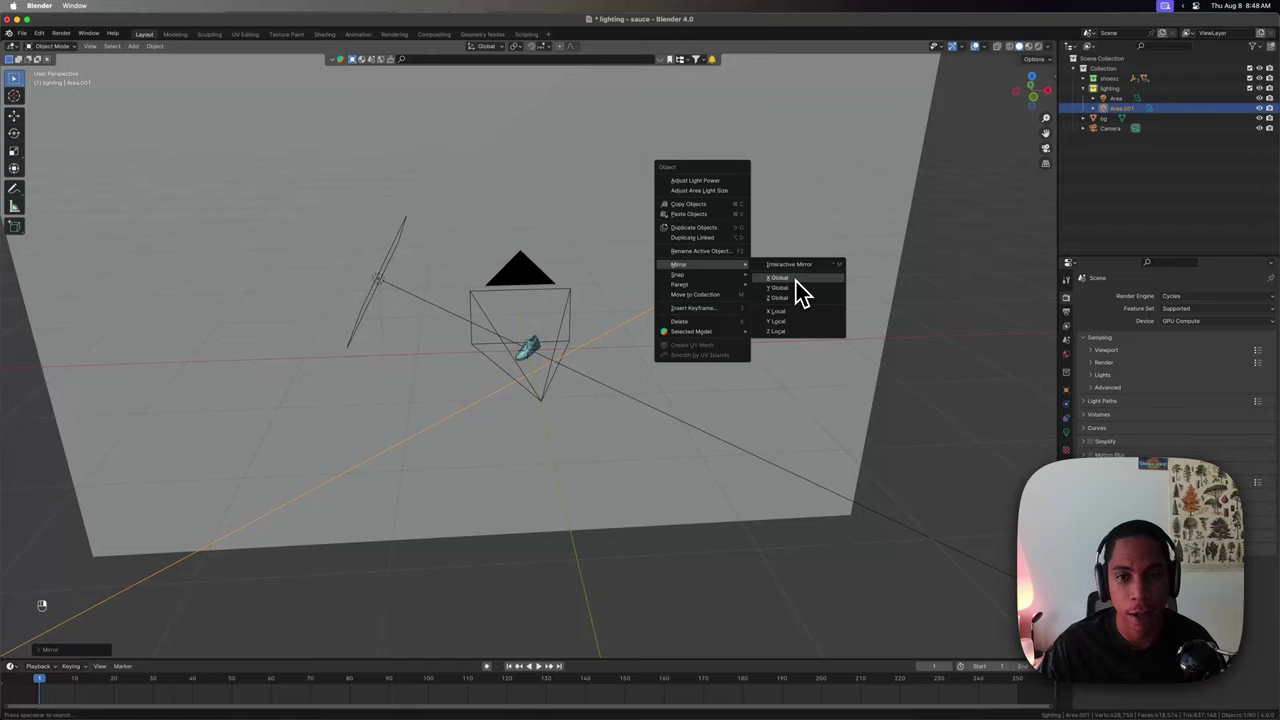
pyautogui.click(797, 295)
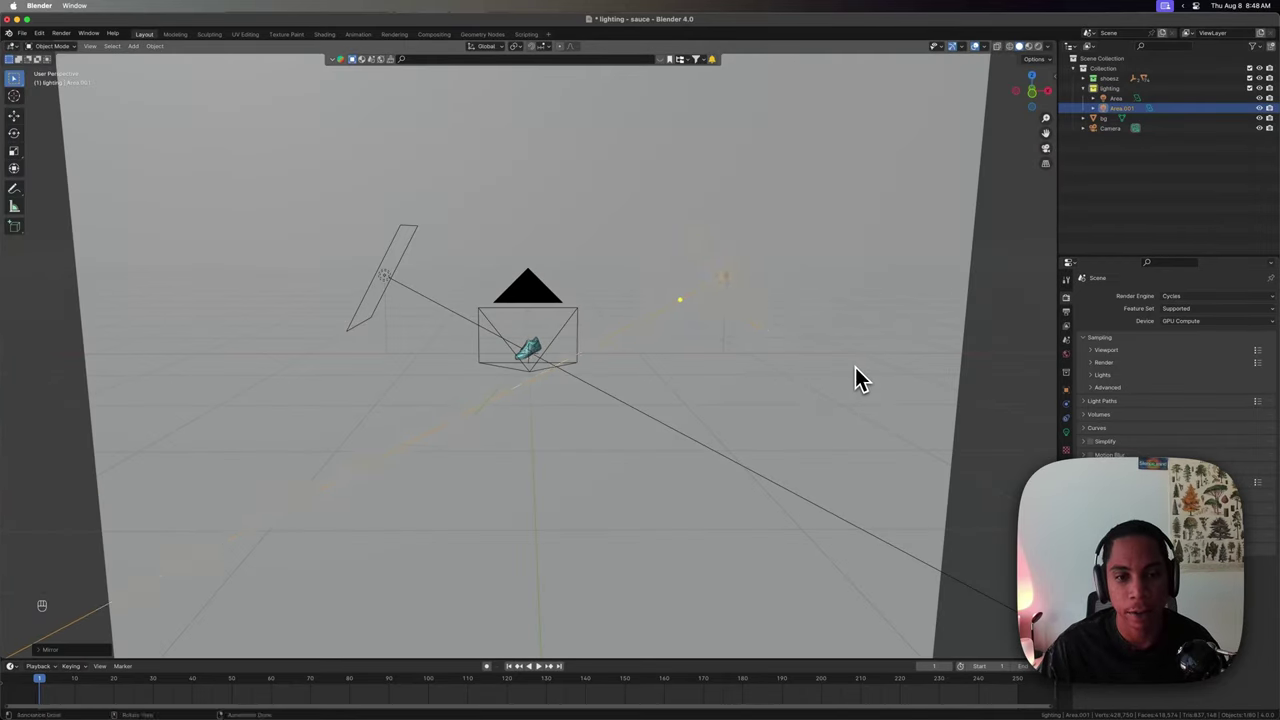
# Move the mirrored light about 0.4 m along negative X, placing both lights symmetrically around the shoe.
pyautogui.press('g')
pyautogui.press('x')
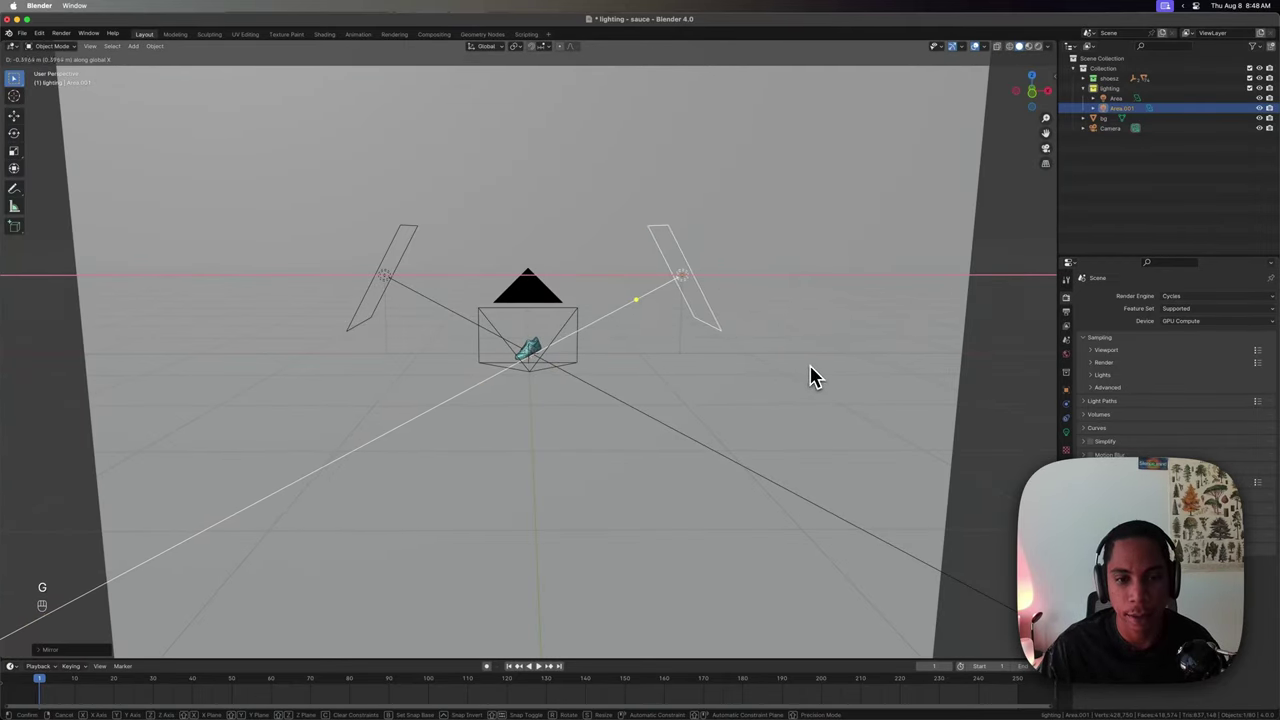
pyautogui.click(808, 366)
# Preview the shoe lit by both area lights through the camera in rendered shading.
pyautogui.press('`')
pyautogui.click(746, 416)
pyautogui.press('z')
pyautogui.click(626, 412)
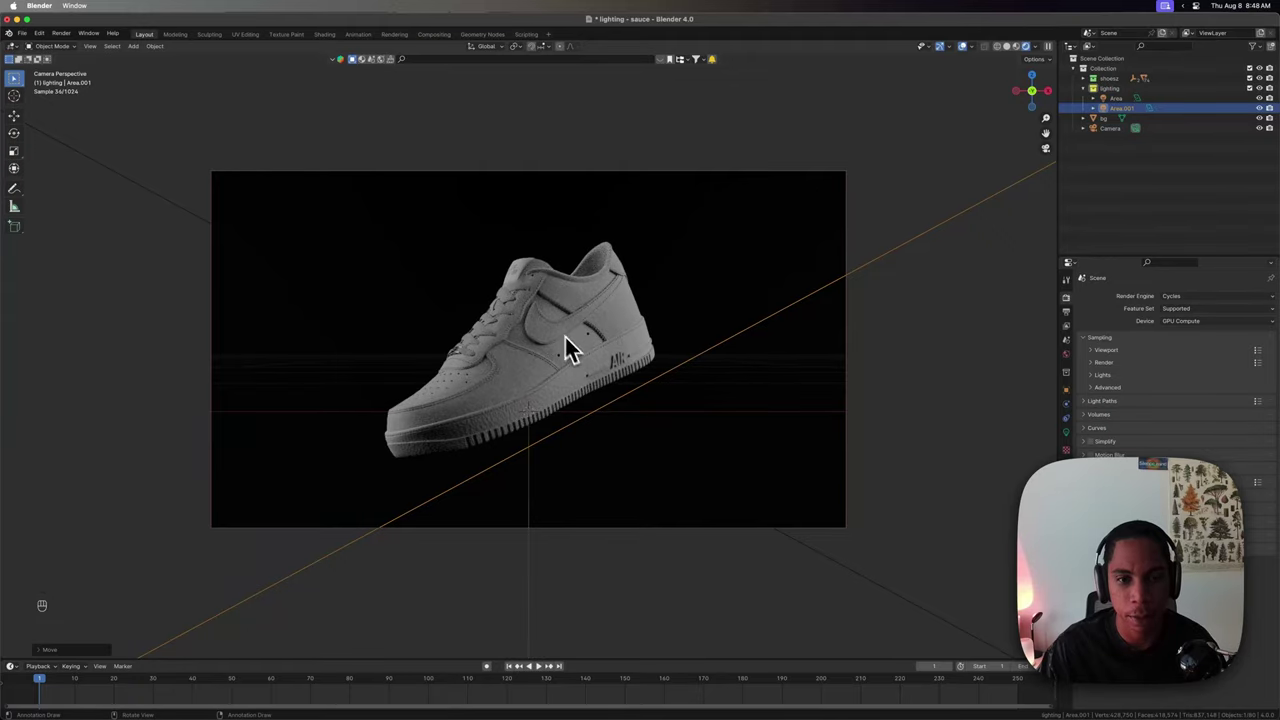
# Return to solid shading, select the mirrored area light and open its light settings.
pyautogui.press('z')
pyautogui.click(806, 323)
pyautogui.moveTo(806, 323); pyautogui.dragTo(589, 311, button='middle')
pyautogui.scroll(-5, 530, 368)
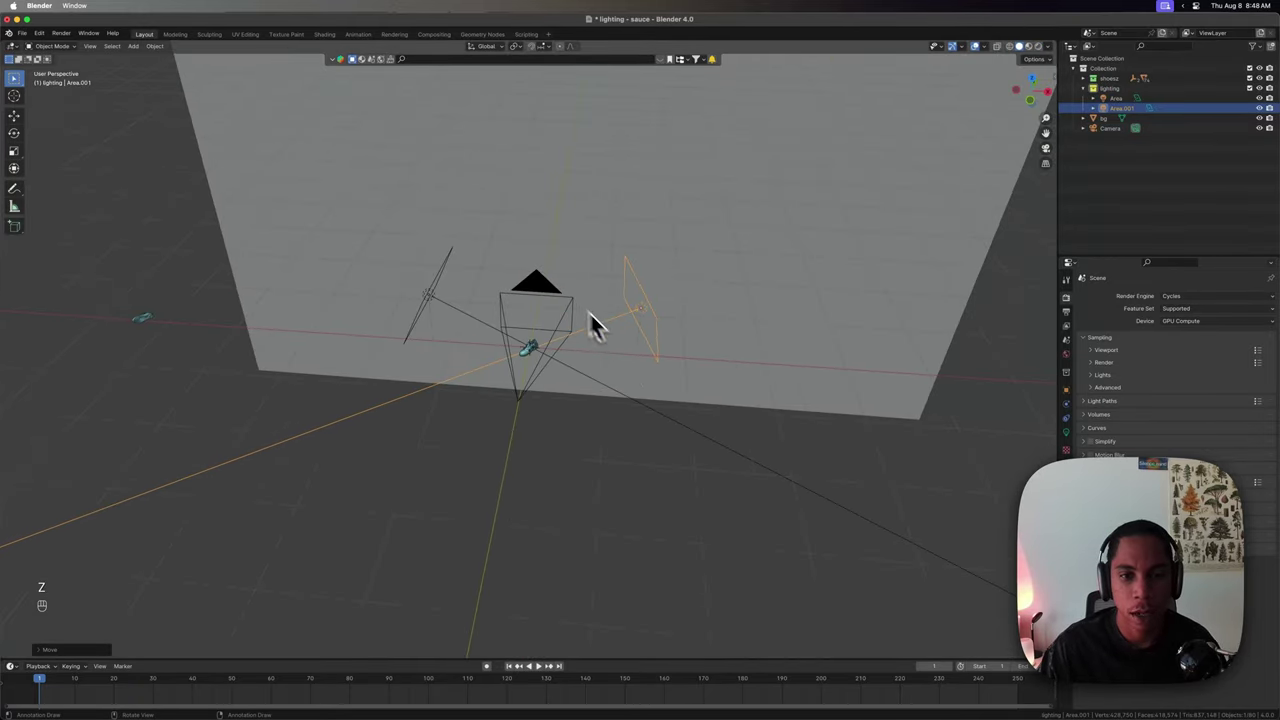
pyautogui.click(674, 452)
pyautogui.click(640, 320)
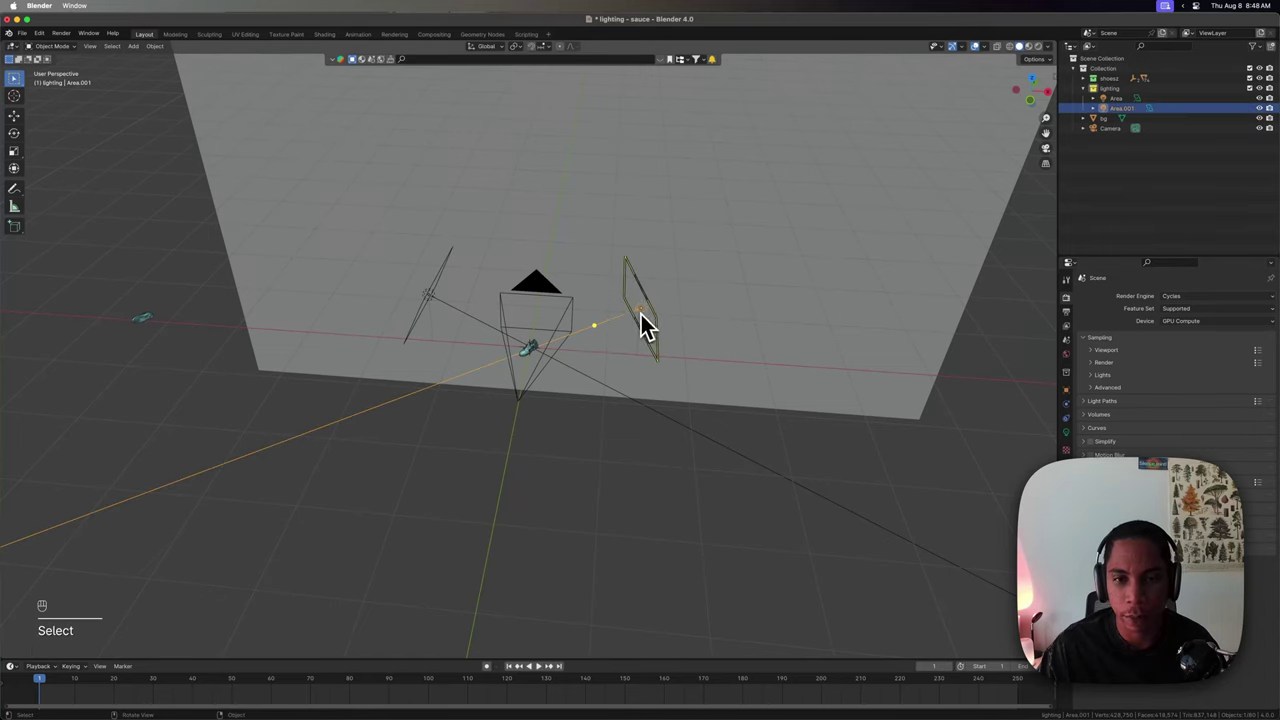
pyautogui.click(1068, 434)
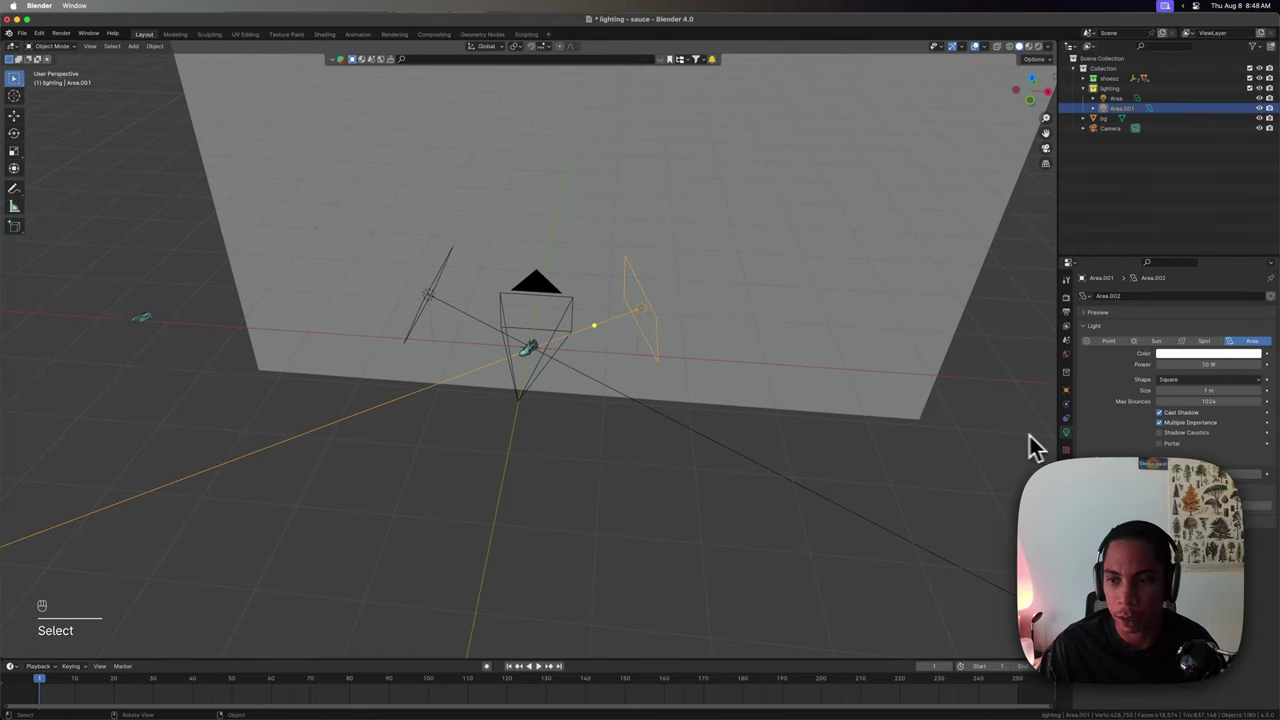
pyautogui.scroll(5, 663, 345)
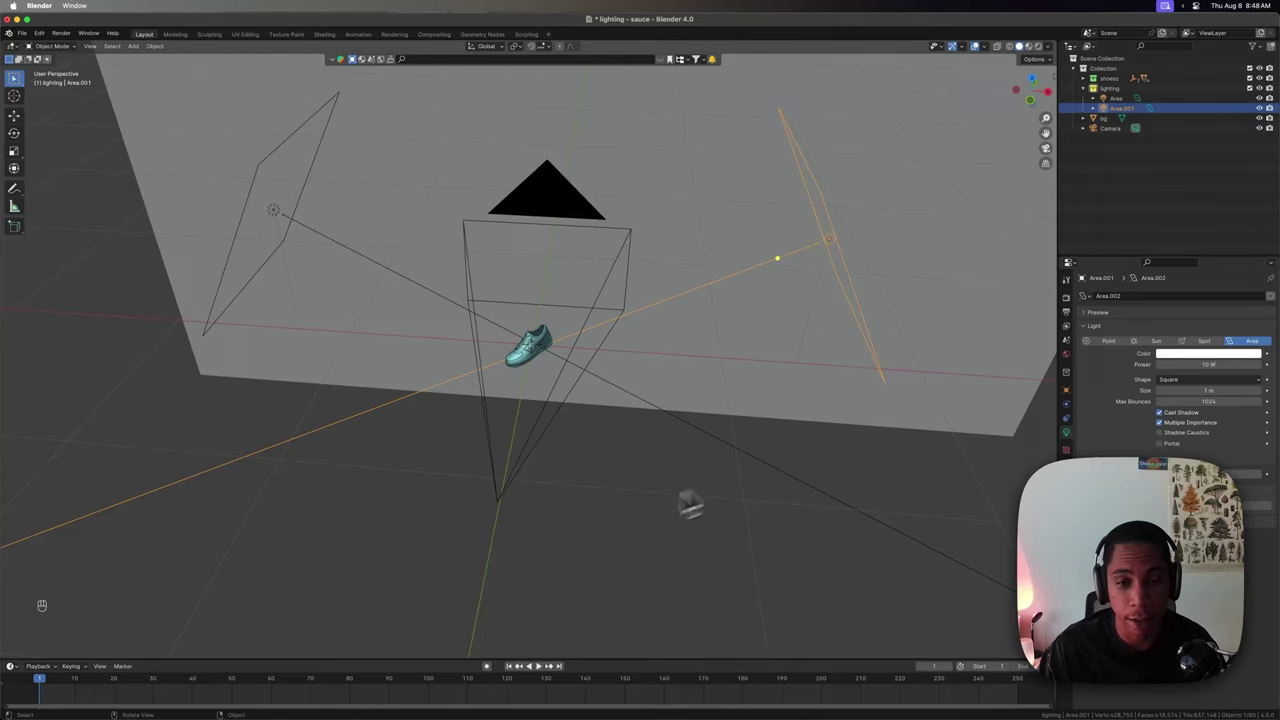
# Save the file and add a third area light to the scene.
pyautogui.click(594, 510)
pyautogui.press('super+s')
pyautogui.moveTo(620, 489); pyautogui.dragTo(680, 453, button='middle')
pyautogui.hotkey('shift', 'a')
pyautogui.moveTo(584, 453)
pyautogui.click(626, 474)
# Move the third area light along negative Y so it sits in front of the shoe, on the camera side.
pyautogui.press('g')
pyautogui.middleClick(680, 453)
pyautogui.click(694, 334)
pyautogui.moveTo(694, 334); pyautogui.dragTo(620, 374, button='middle')
pyautogui.press('g')
pyautogui.press('y')
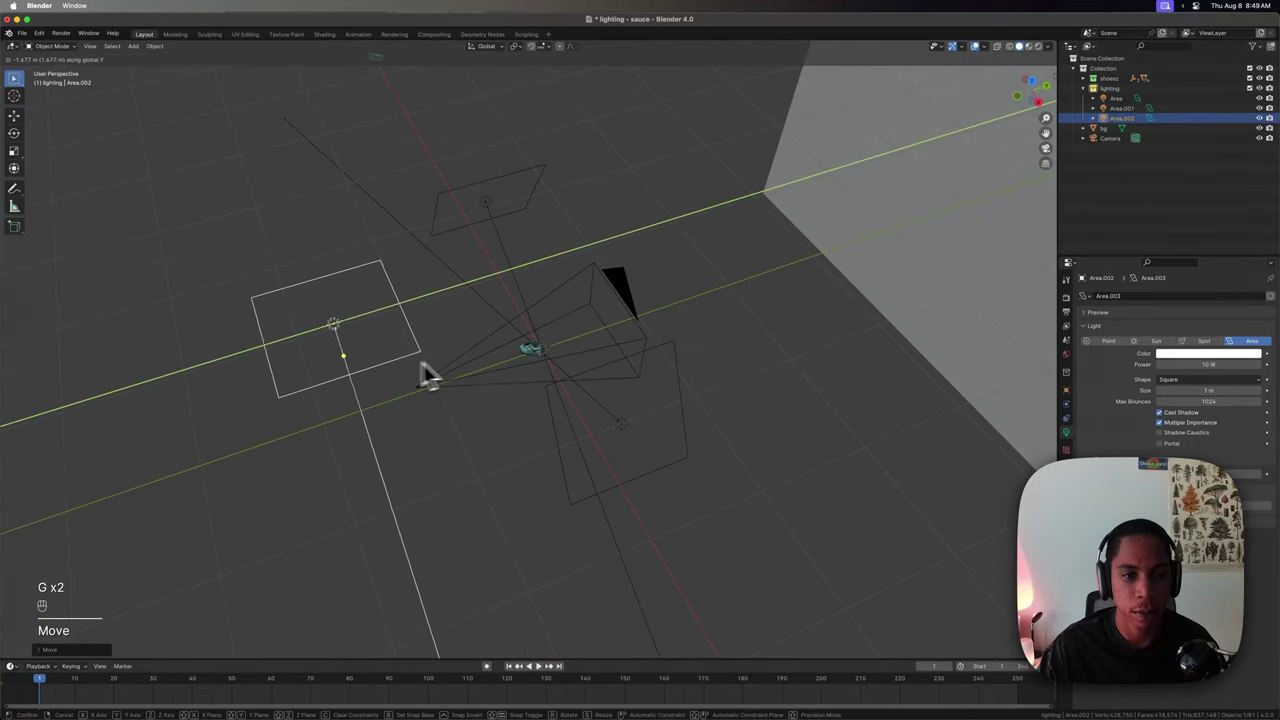
pyautogui.click(352, 377)
pyautogui.moveTo(352, 377); pyautogui.dragTo(590, 358, button='middle')
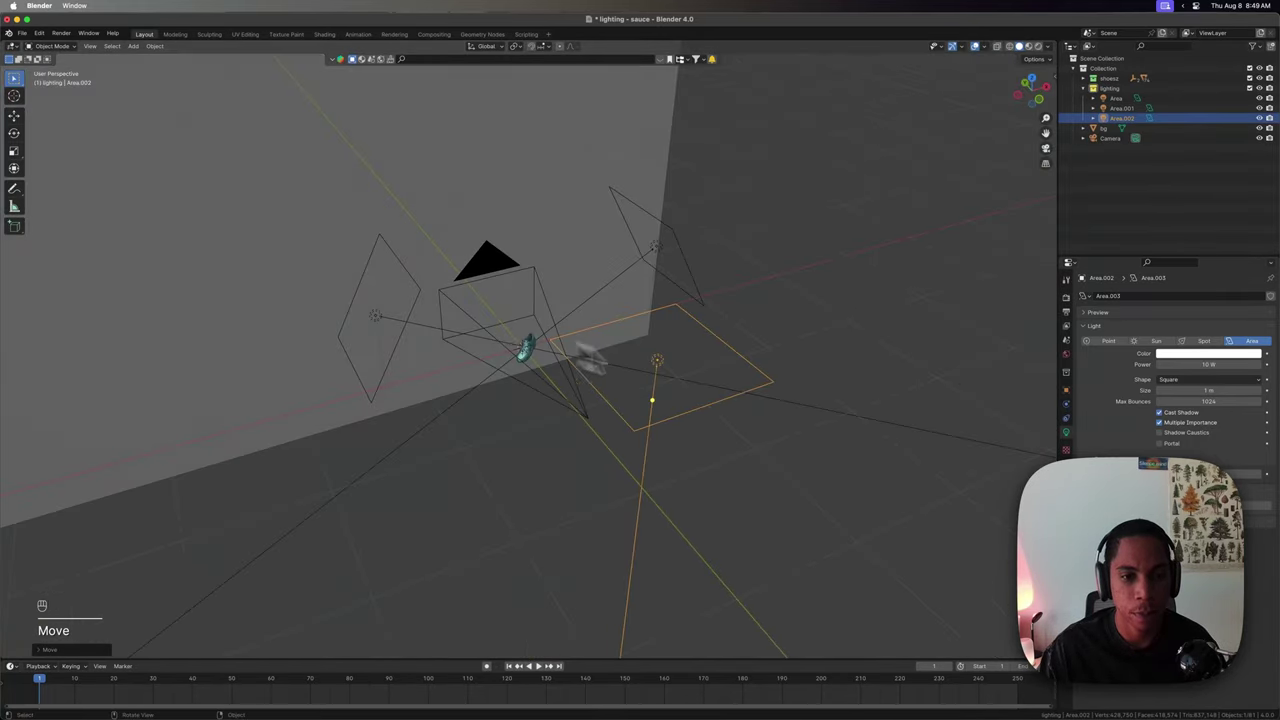
# Adjust the height of the third area light along the Z axis.
pyautogui.moveTo(747, 415); pyautogui.dragTo(715, 437, button='middle')
pyautogui.press('g')
pyautogui.press('z')
pyautogui.click(692, 413)
pyautogui.press('g')
pyautogui.press('z')
pyautogui.click(693, 422)
# Shift the third area light about 0.8 m along negative X, check the camera view and adjust the light's distance along Y.
pyautogui.press('g')
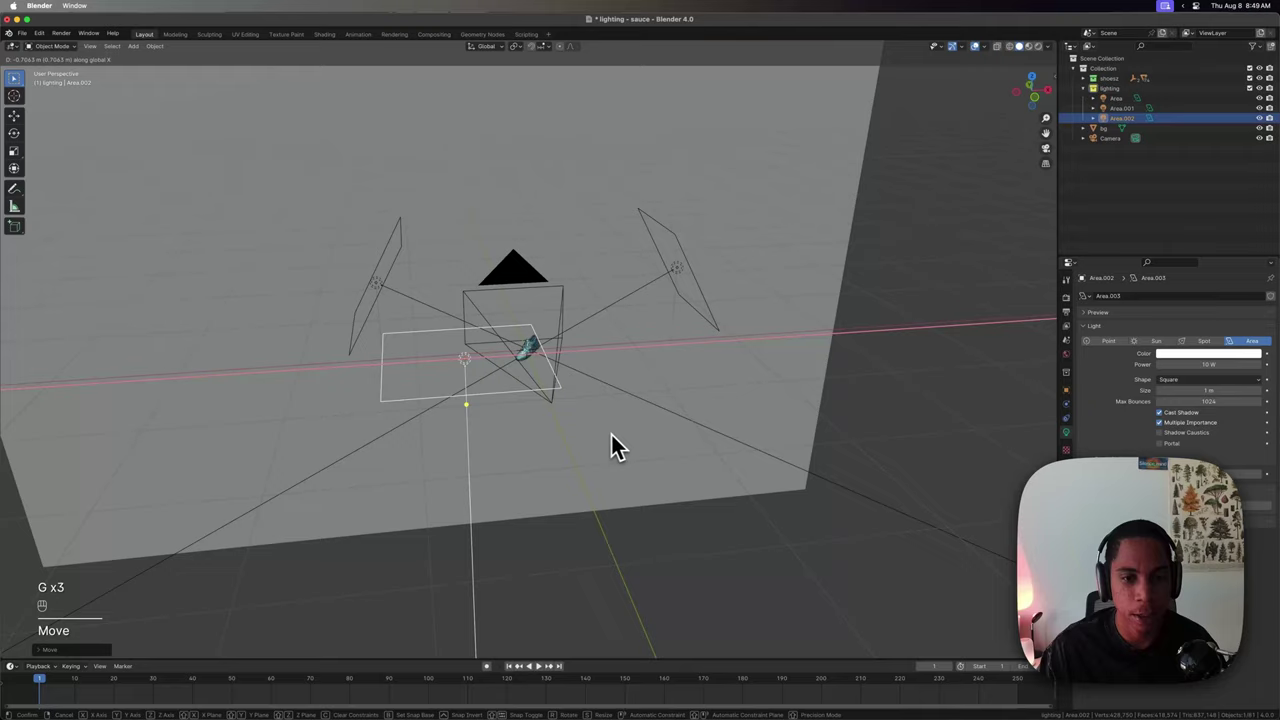
pyautogui.click(597, 442)
pyautogui.moveTo(597, 442); pyautogui.dragTo(549, 458, button='middle')
pyautogui.press('KP_0')
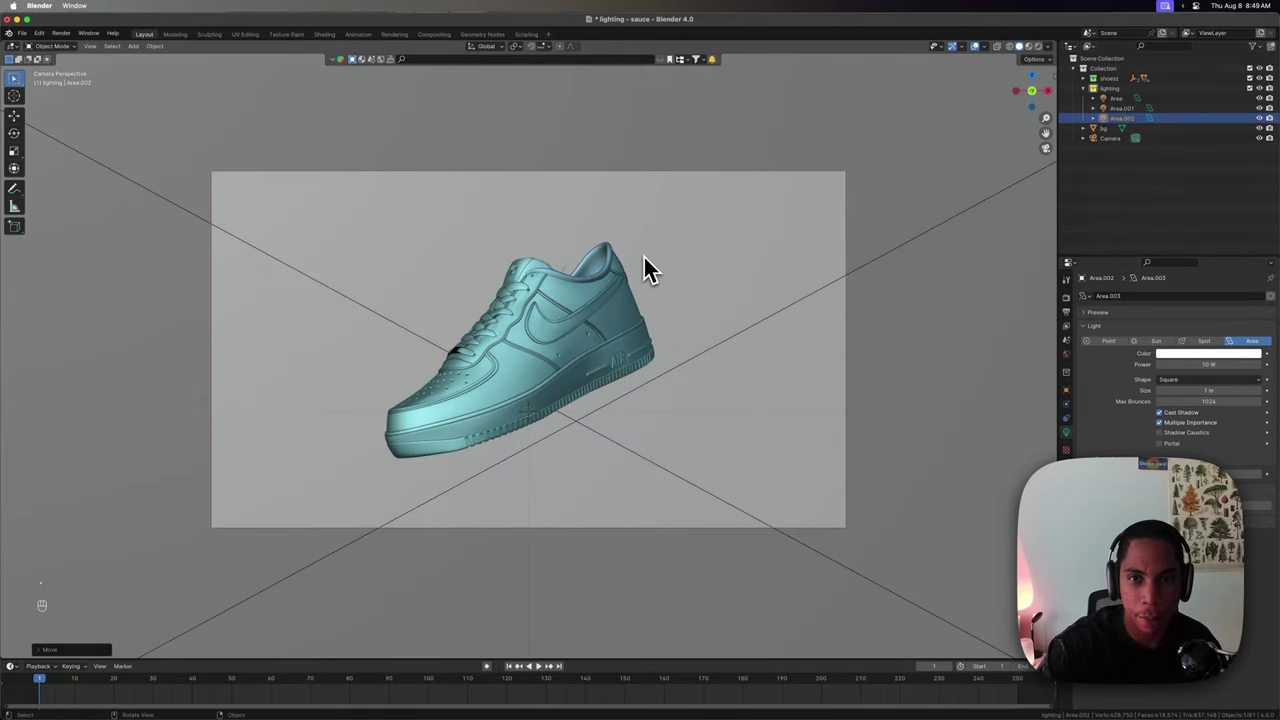
pyautogui.moveTo(645, 252); pyautogui.dragTo(543, 369, button='middle')
pyautogui.press('g')
pyautogui.press('y')
pyautogui.click(712, 262)
# Rotate the third area light about the global X axis so it tilts up toward the shoe.
pyautogui.press('g')
pyautogui.press('r')
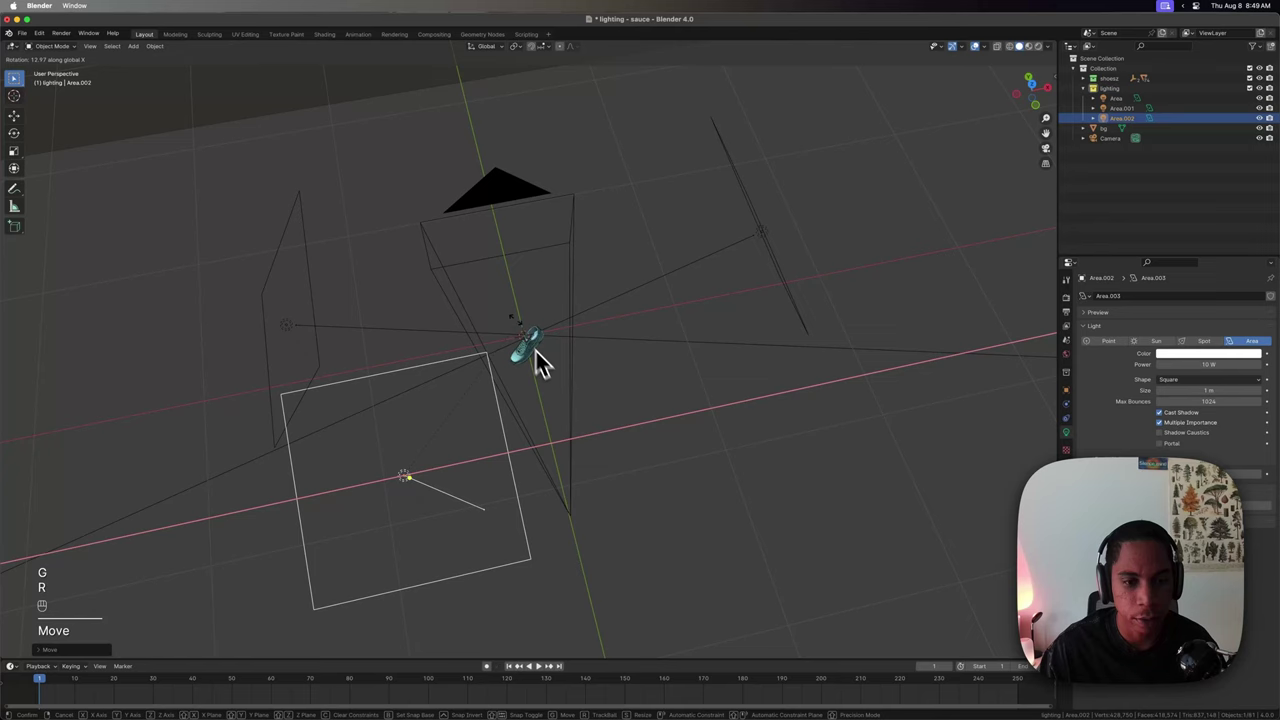
pyautogui.click(452, 262)
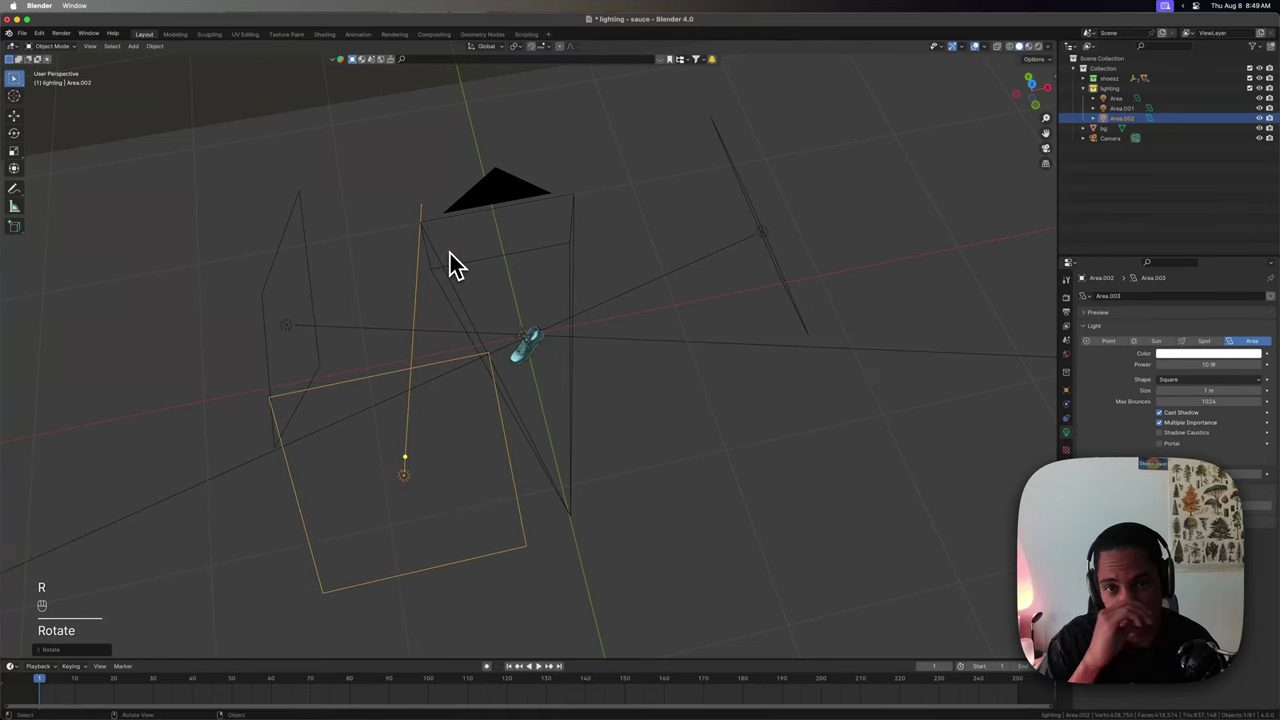
pyautogui.moveTo(452, 262); pyautogui.dragTo(563, 323, button='middle')
pyautogui.press('r')
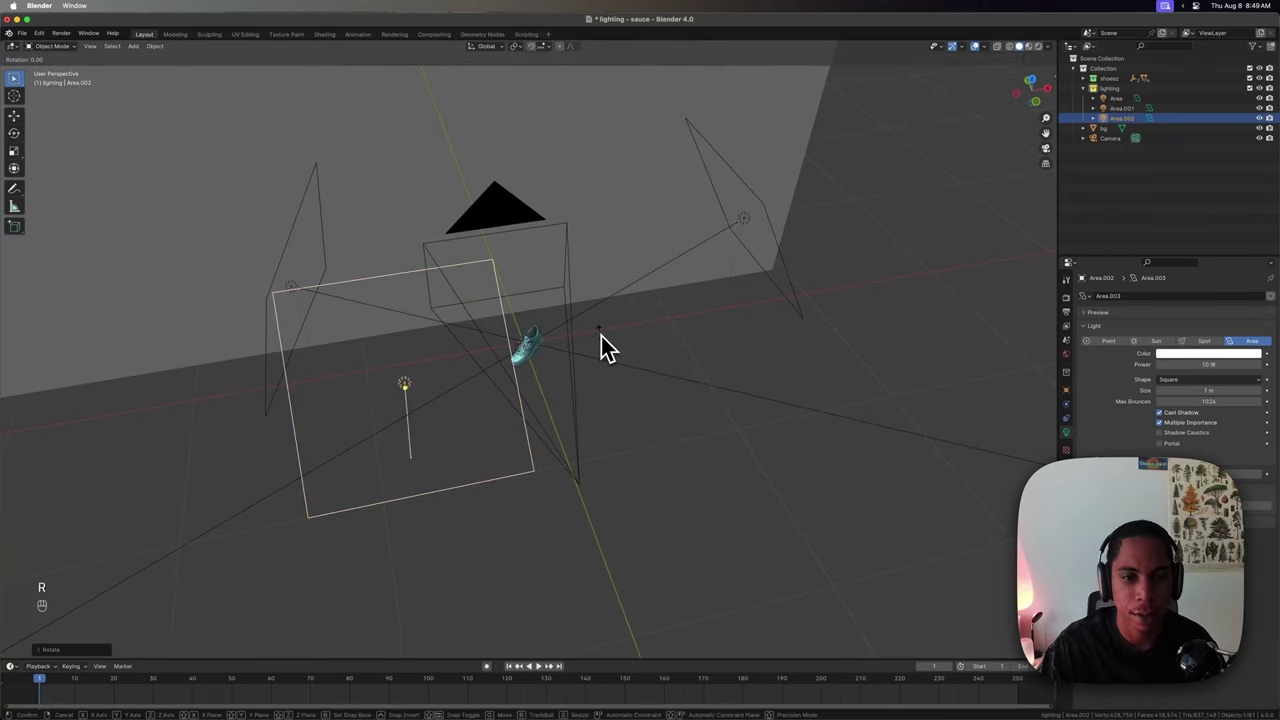
pyautogui.press('z')
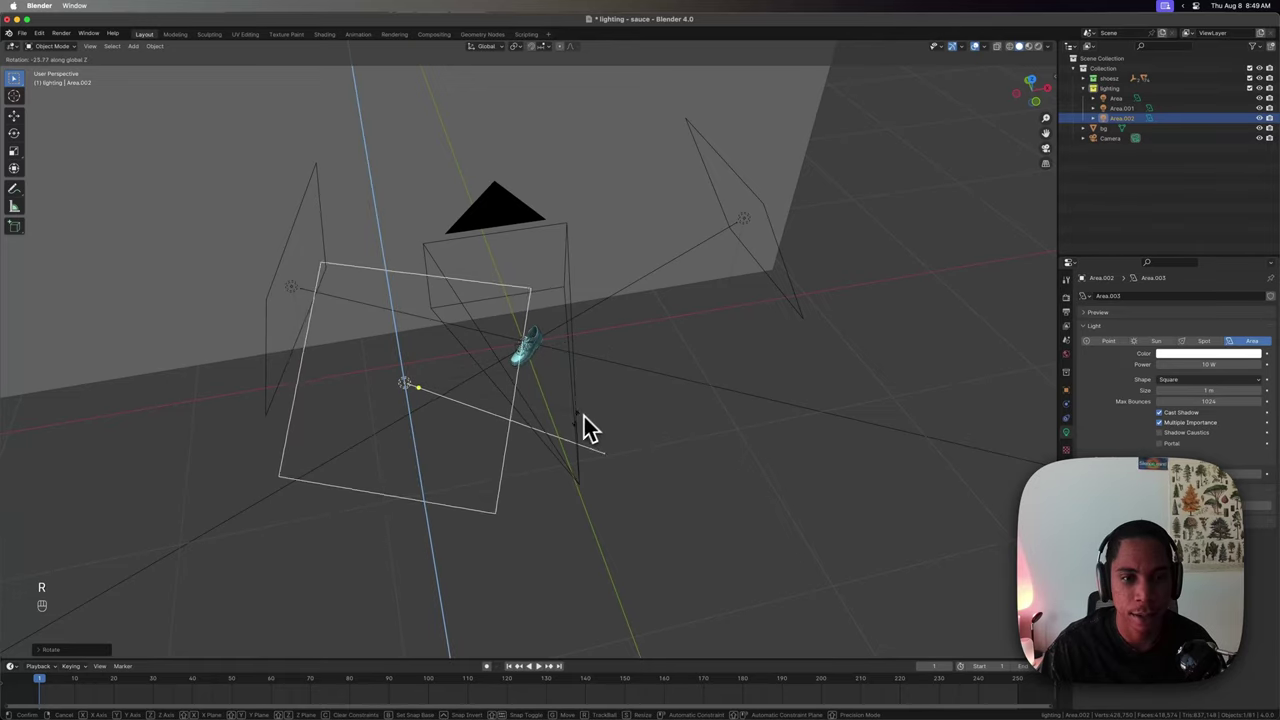
pyautogui.click(485, 448)
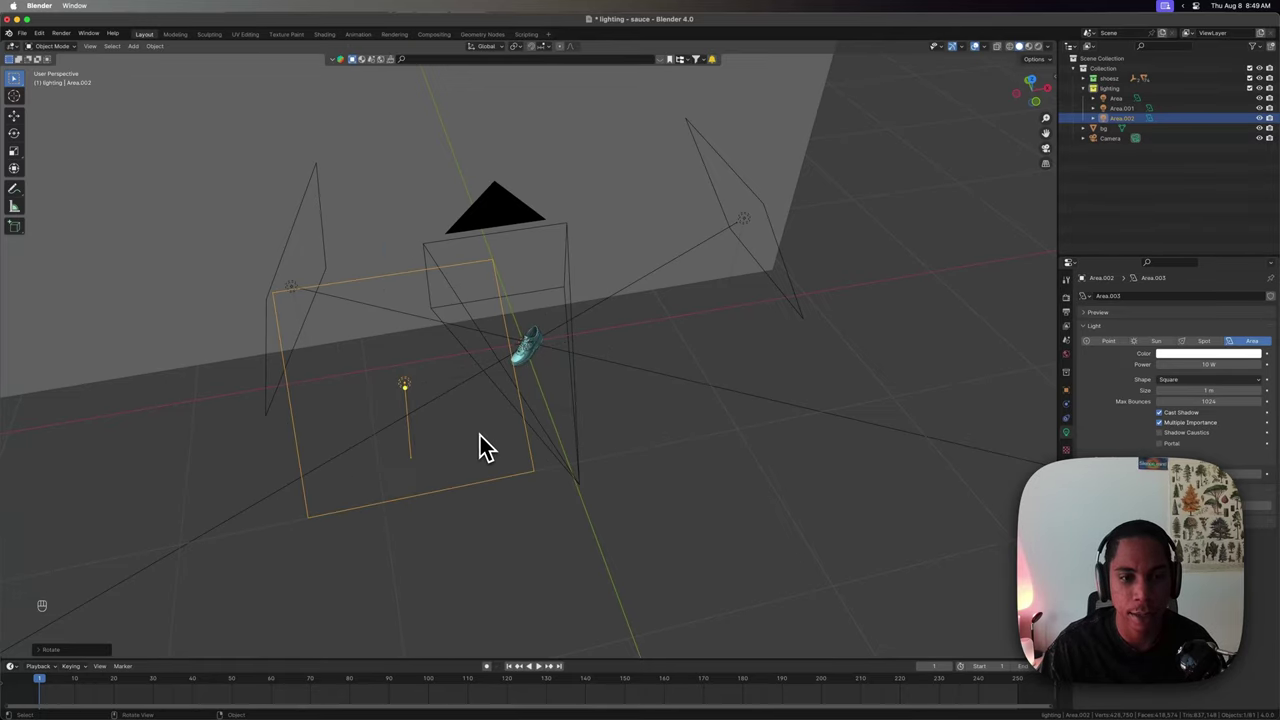
# Rotate the third area light about the global Z axis to turn it sideways toward the shoe.
pyautogui.moveTo(497, 443); pyautogui.dragTo(520, 420, button='middle')
pyautogui.press('r')
pyautogui.press('x')
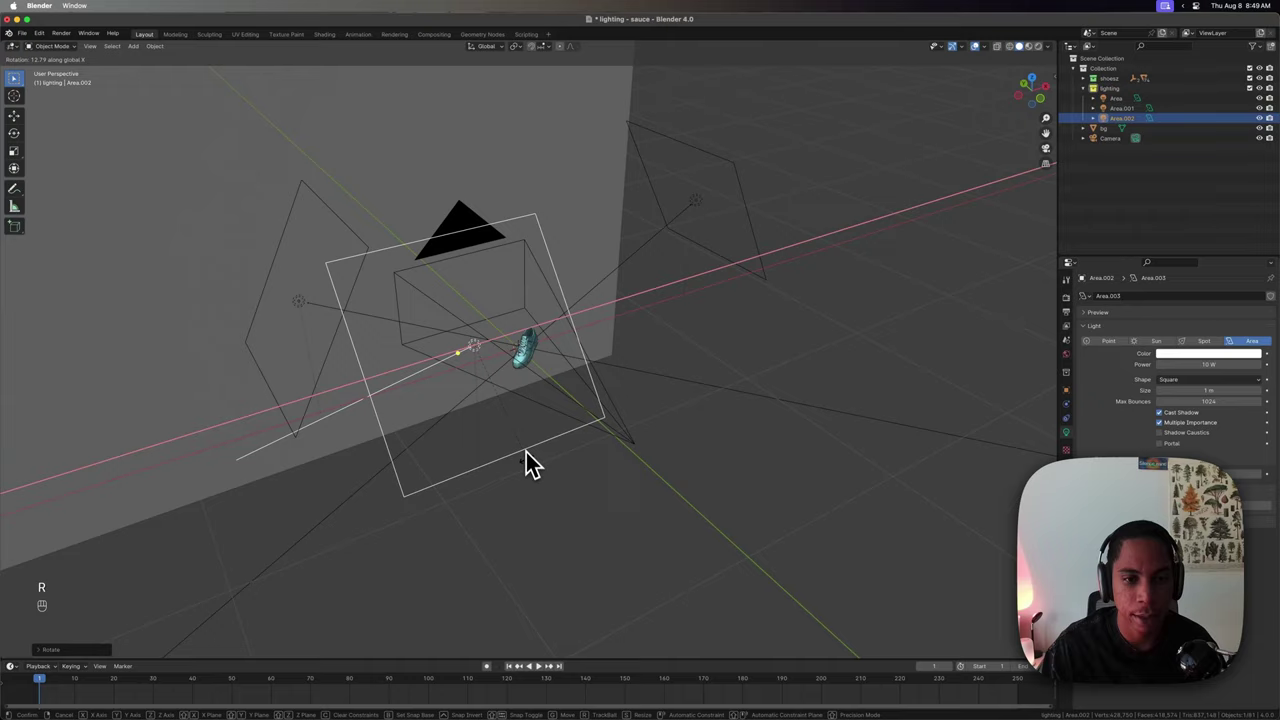
pyautogui.press('z')
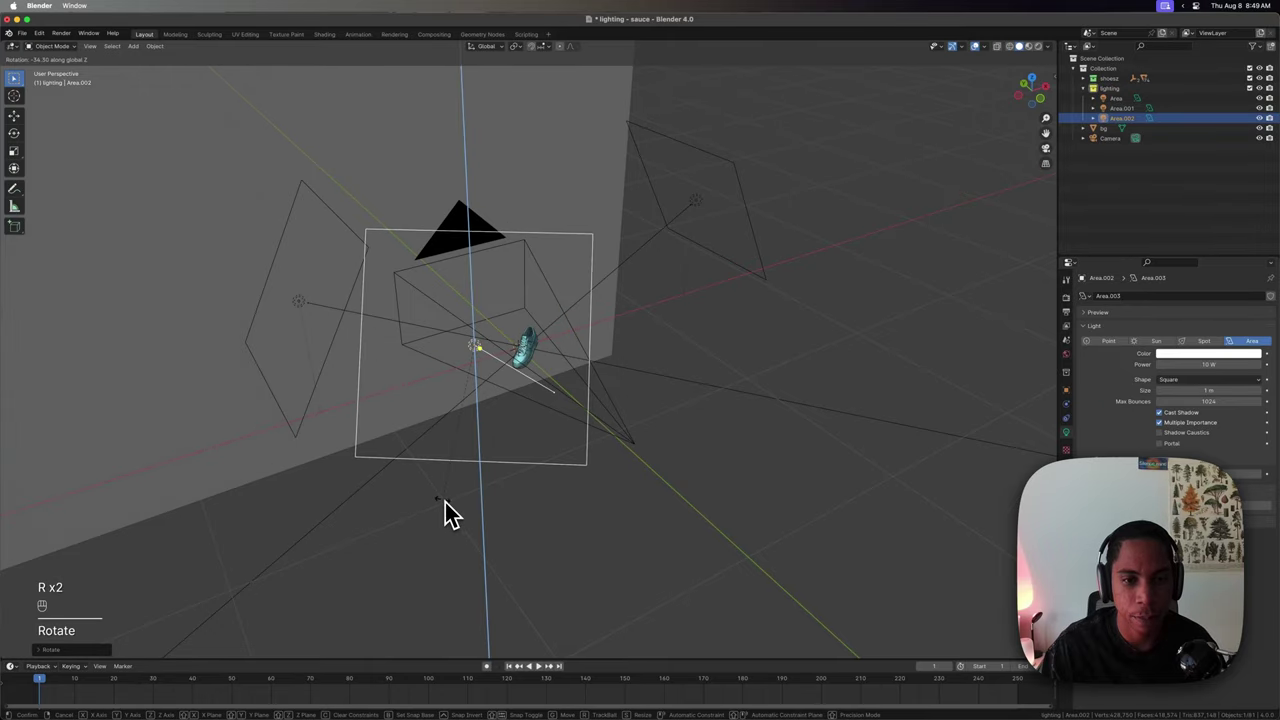
pyautogui.click(465, 507)
pyautogui.moveTo(465, 507); pyautogui.dragTo(574, 469, button='middle')
pyautogui.press('r')
pyautogui.press('z')
pyautogui.click(426, 484)
# Adjust the third area light's rotation about the X axis and slightly about the Y axis.
pyautogui.press('r')
pyautogui.press('x')
pyautogui.click(509, 476)
pyautogui.press('r')
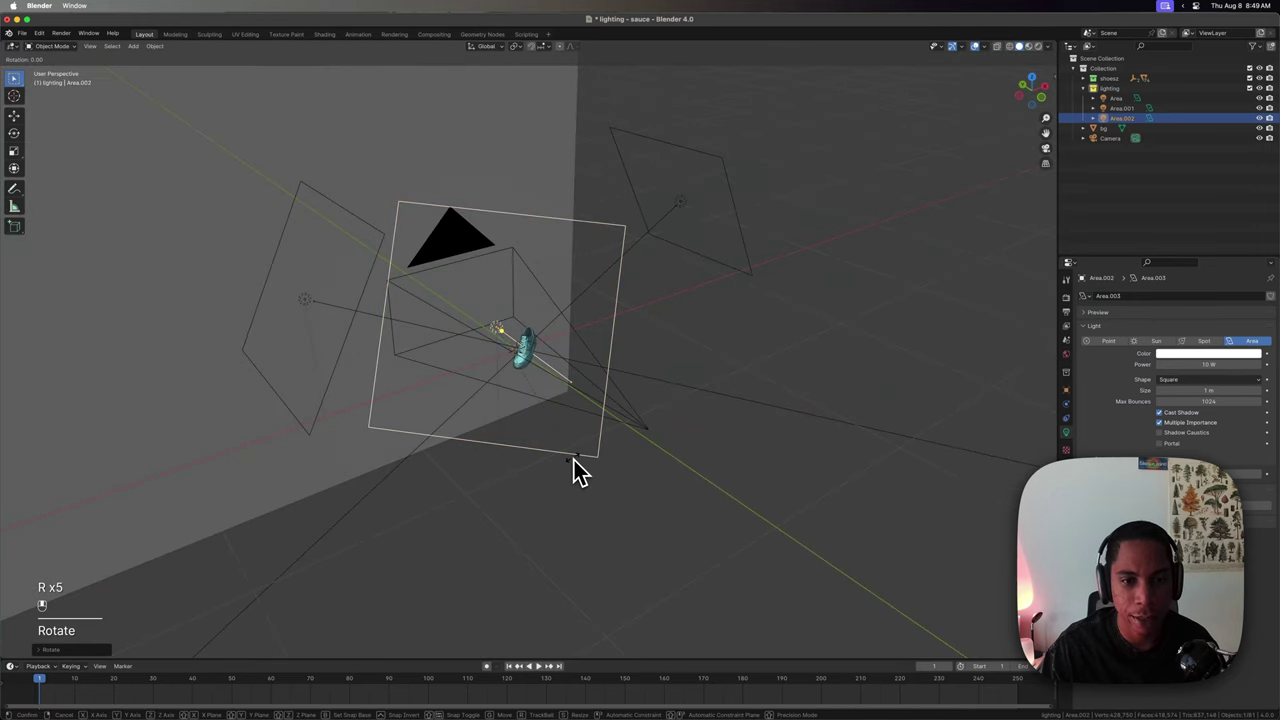
pyautogui.press('y')
pyautogui.click(580, 468)
# Refine the third area light's tilt about X until its direction line passes through the shoe.
pyautogui.press('r')
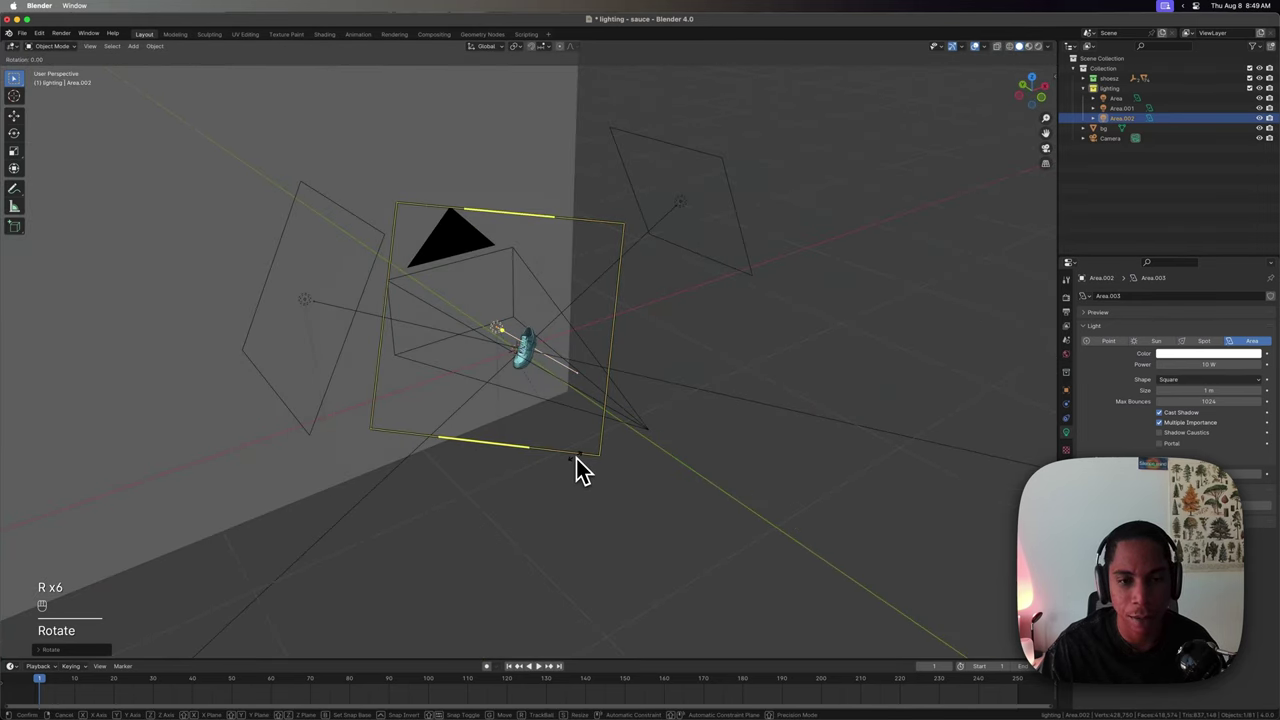
pyautogui.press('x')
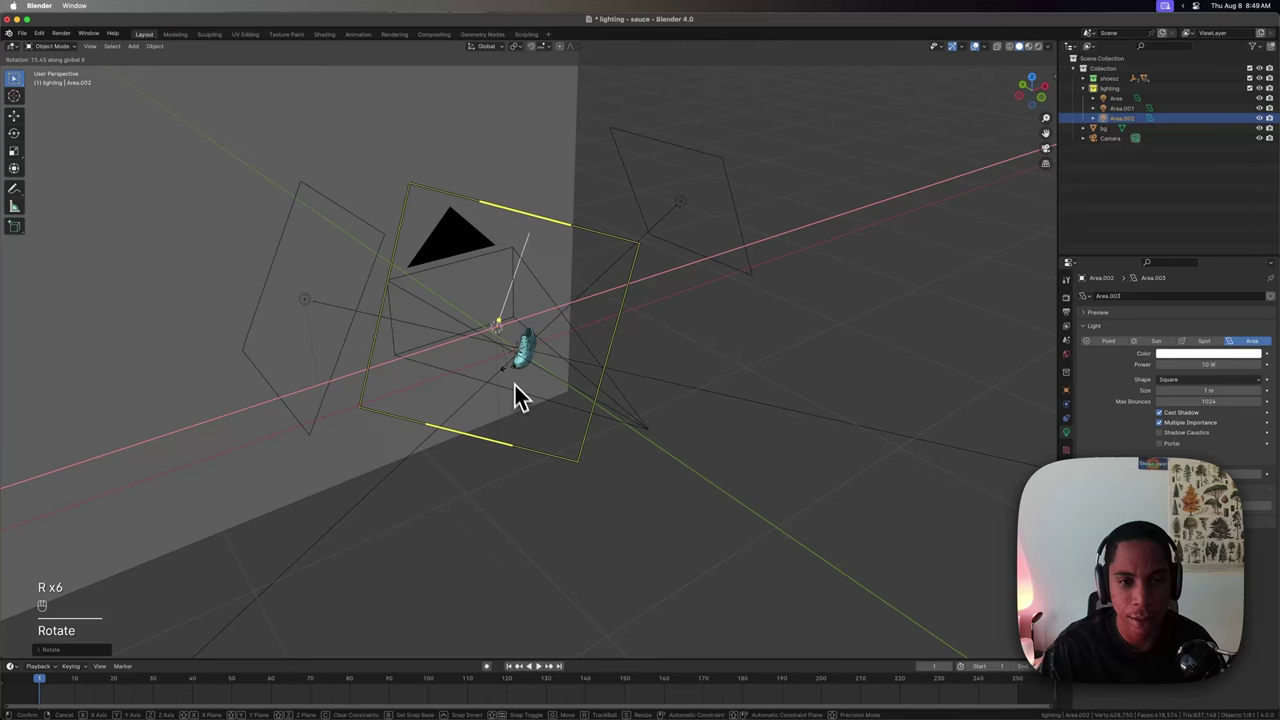
pyautogui.click(537, 418)
pyautogui.moveTo(540, 430); pyautogui.dragTo(634, 471, button='middle')
pyautogui.press('r')
pyautogui.press('x')
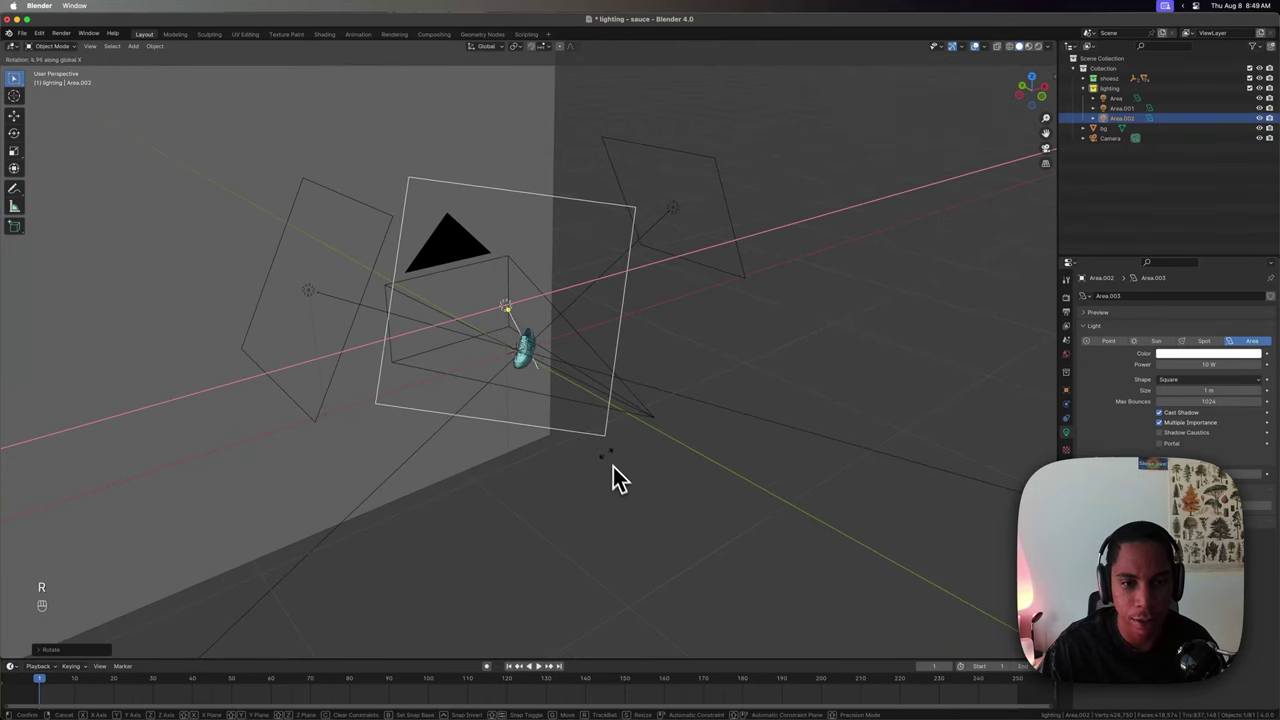
pyautogui.click(510, 562)
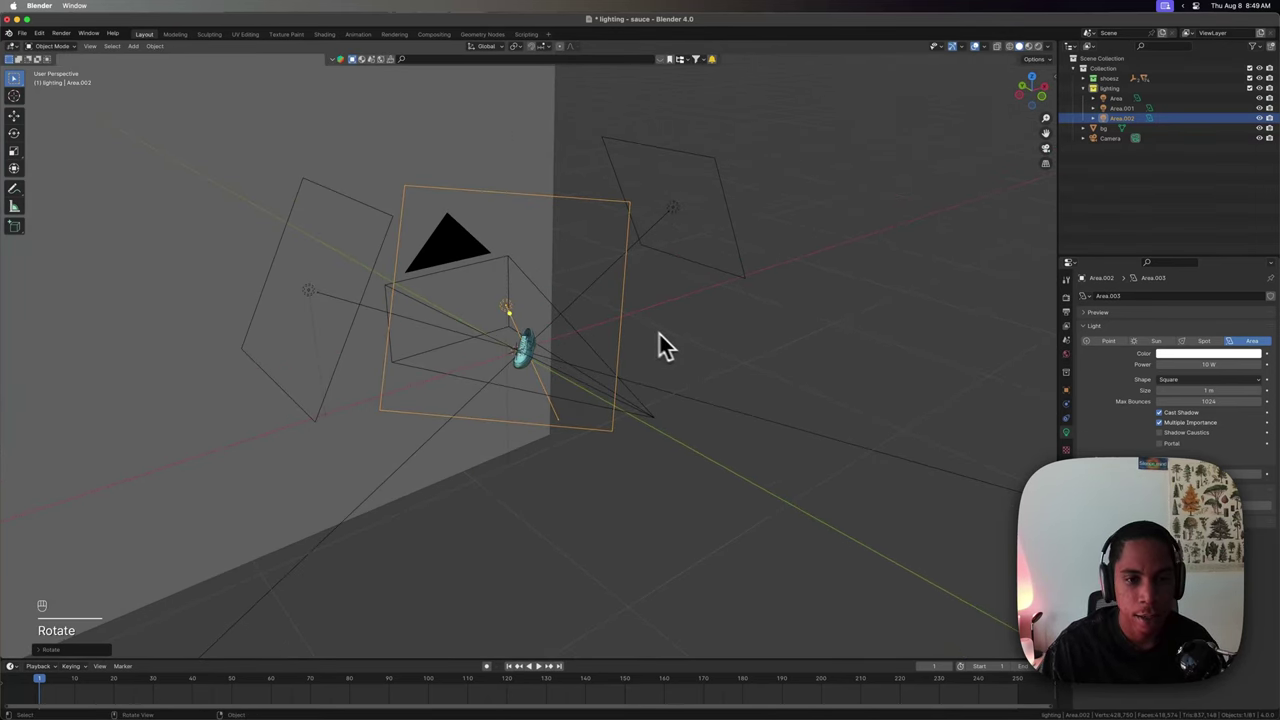
pyautogui.press('r')
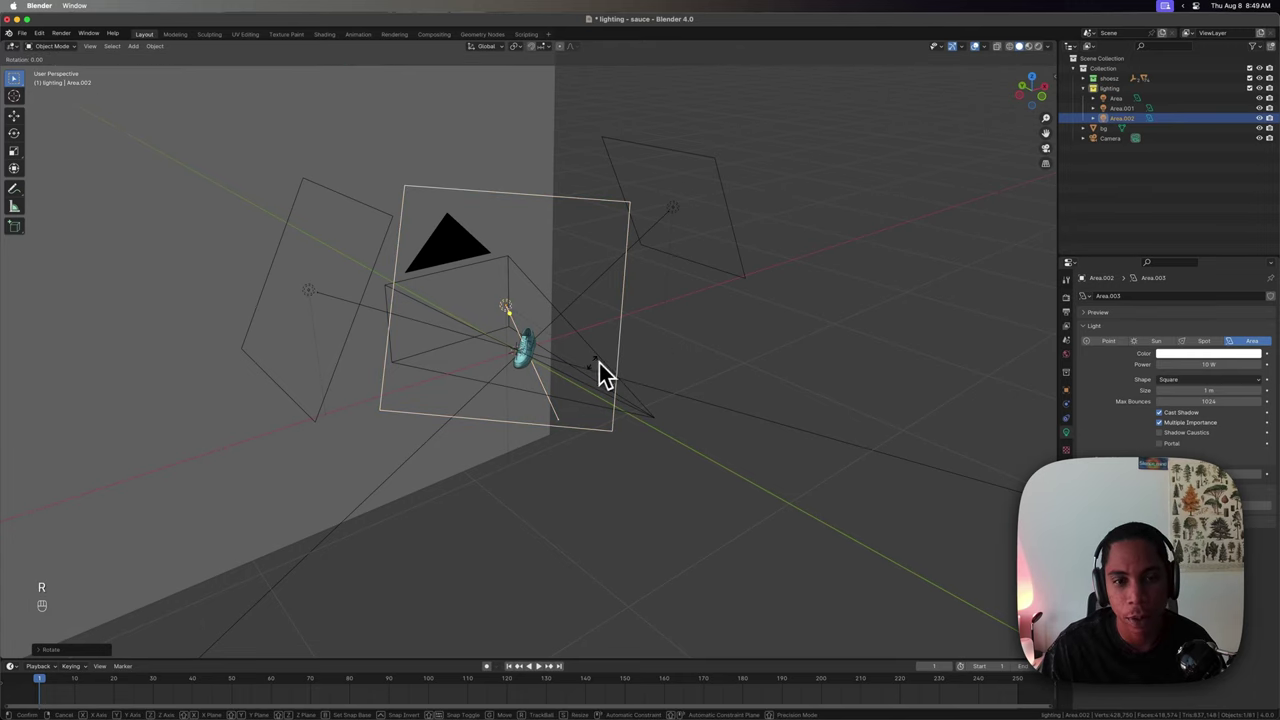
pyautogui.press('x')
pyautogui.rightClick(557, 362)
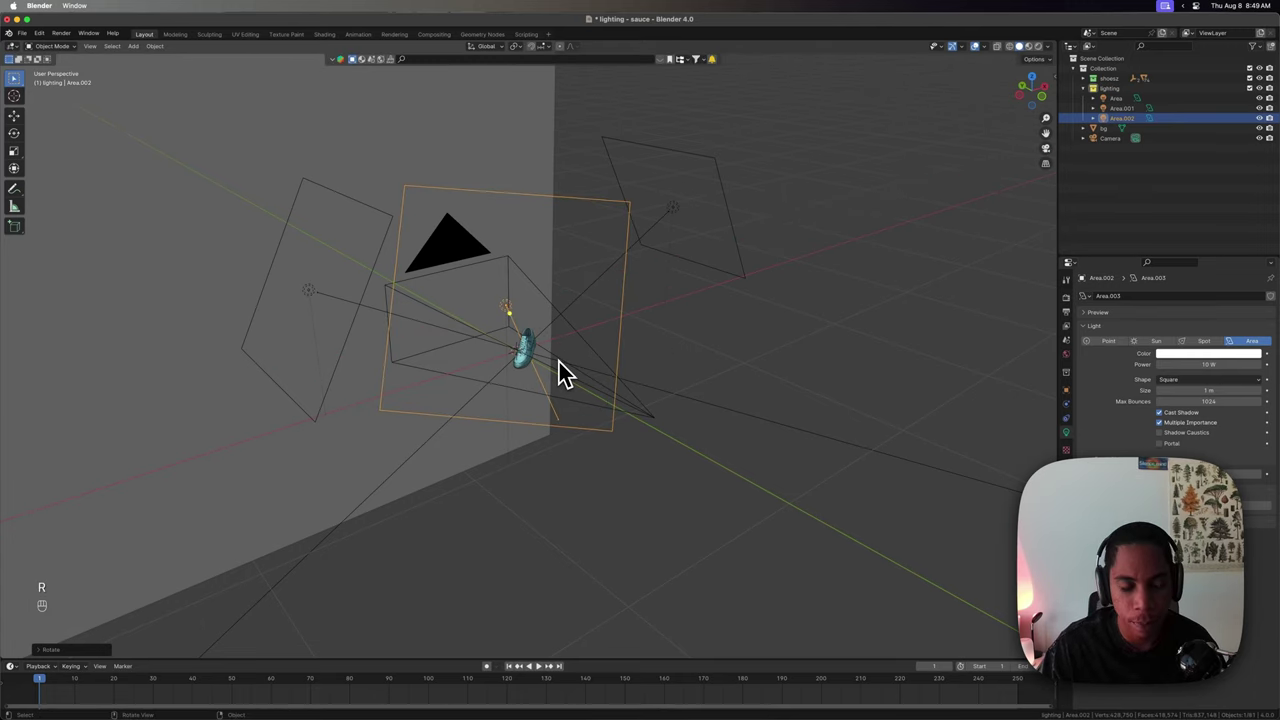
# Make a final precision-mode X rotation of the third area light to aim it exactly at the shoe.
pyautogui.press('r')
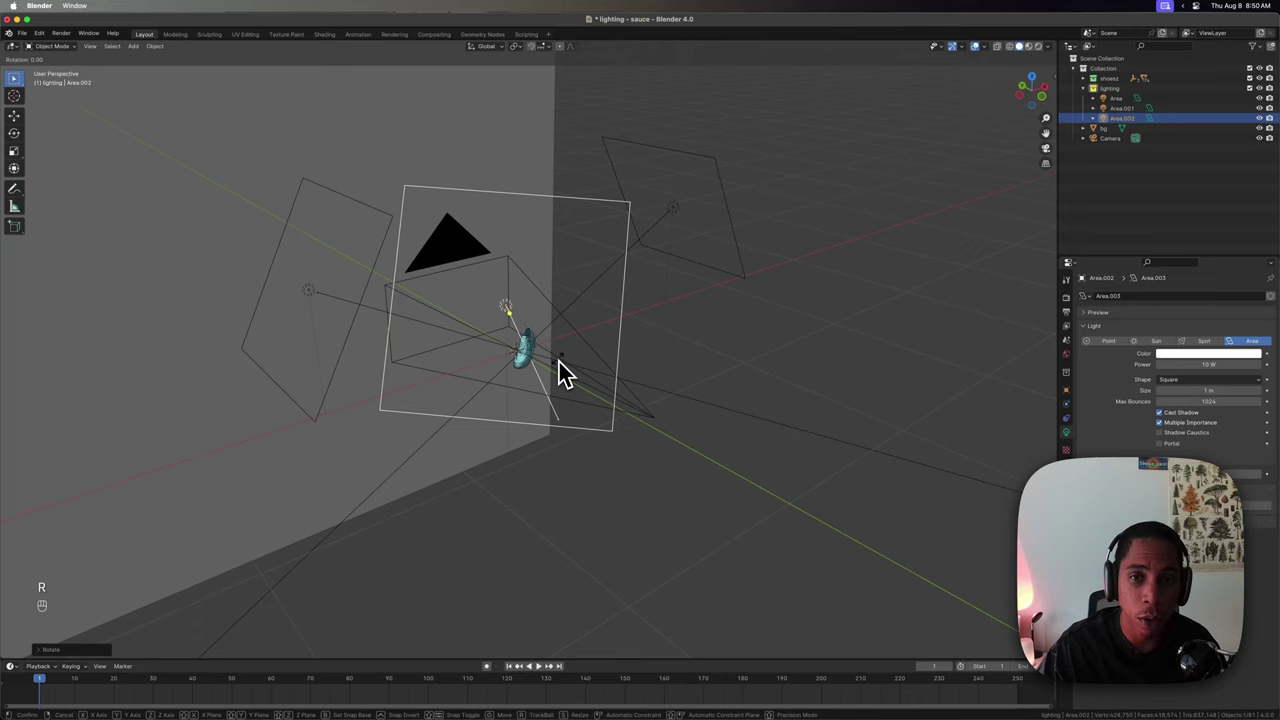
pyautogui.press('x')
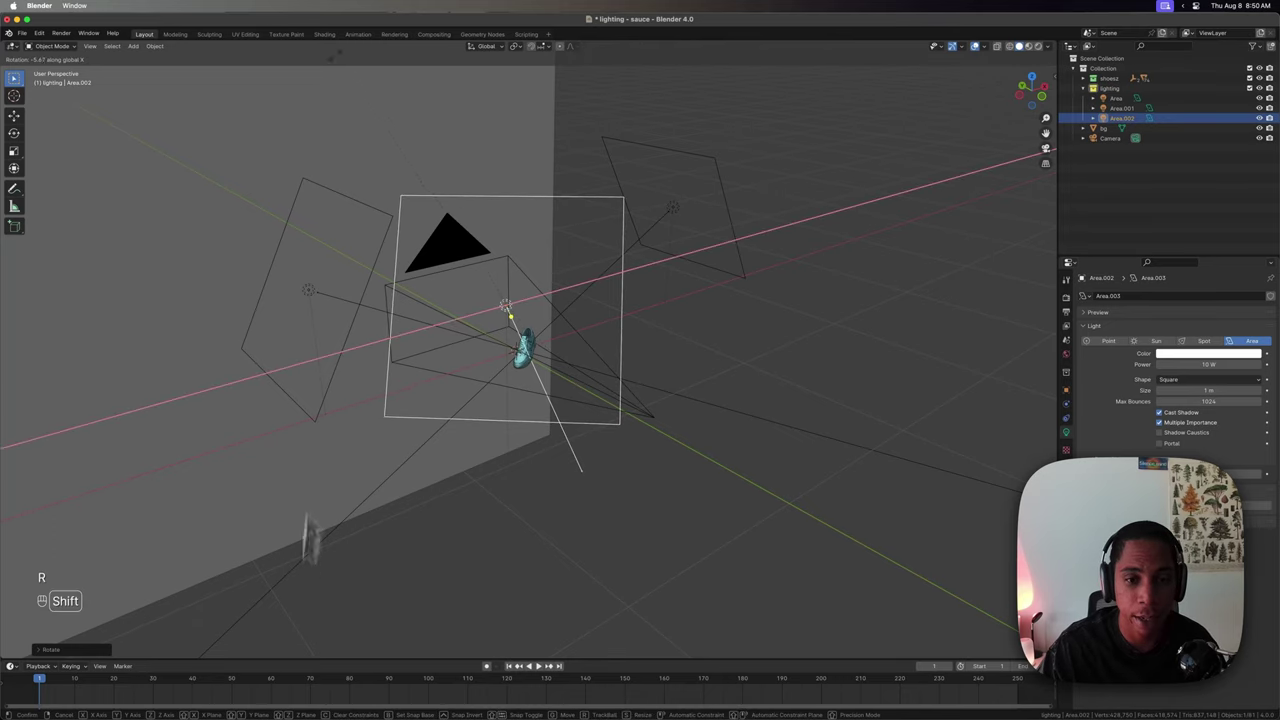
pyautogui.click(705, 430)
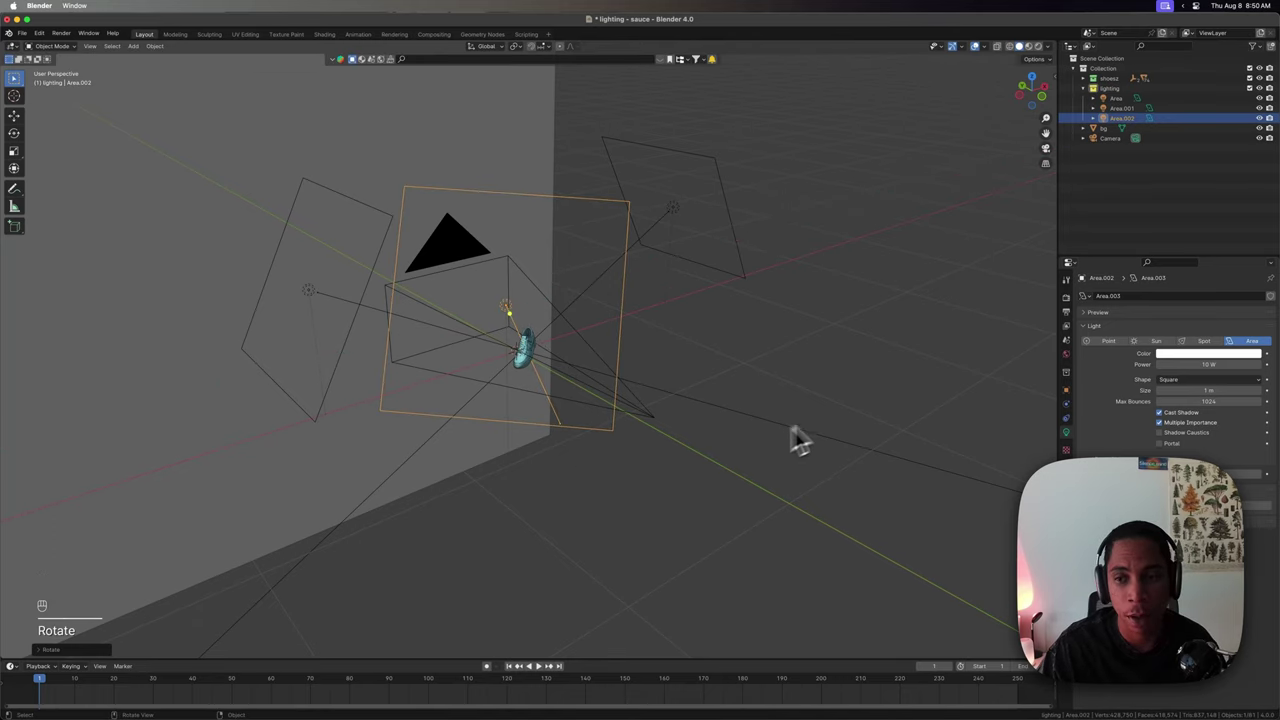
# Show the camera view in rendered shading and set the third area light's color to a light blue.
pyautogui.press('KP_0')
pyautogui.press('z')
pyautogui.click(615, 295)
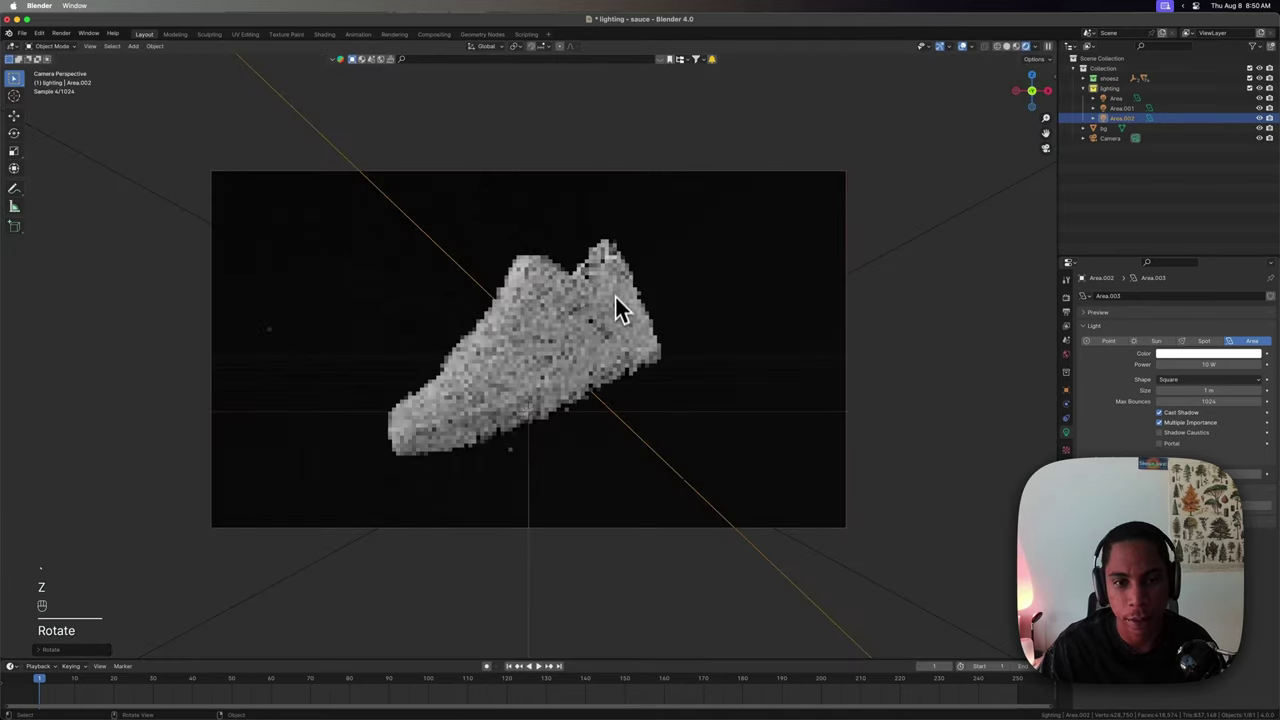
pyautogui.click(1218, 355)
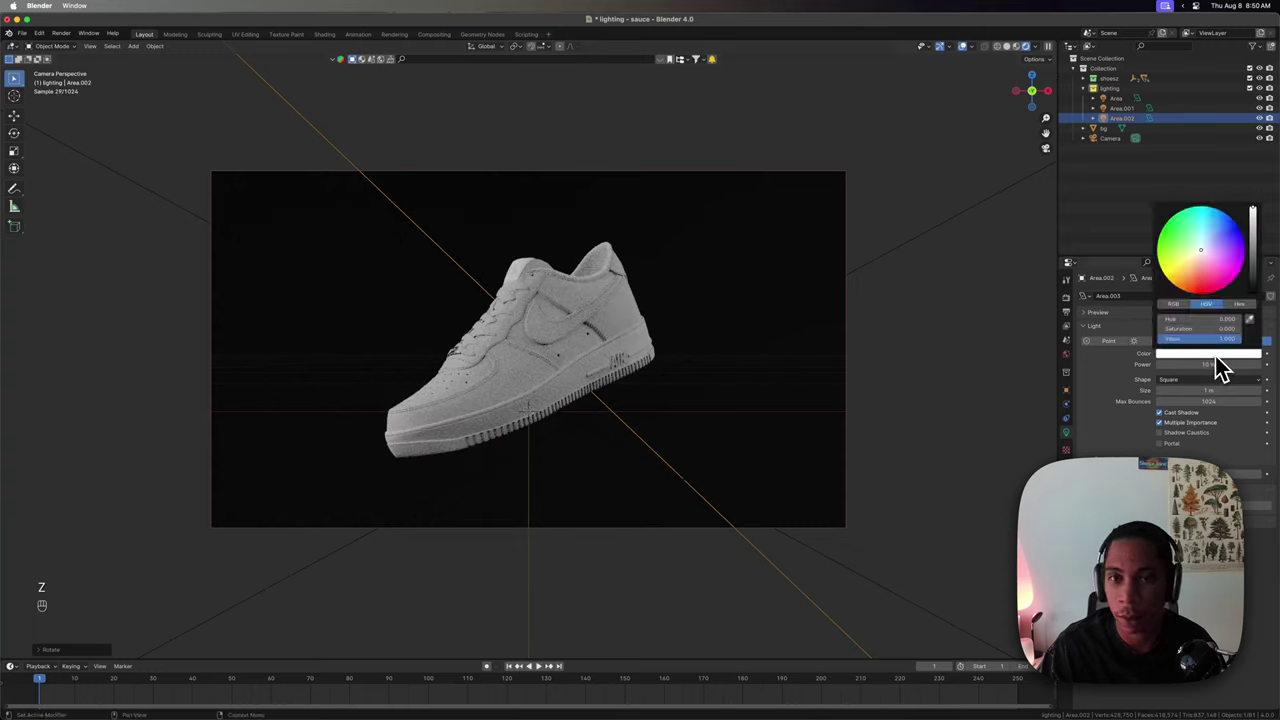
pyautogui.click(1216, 253)
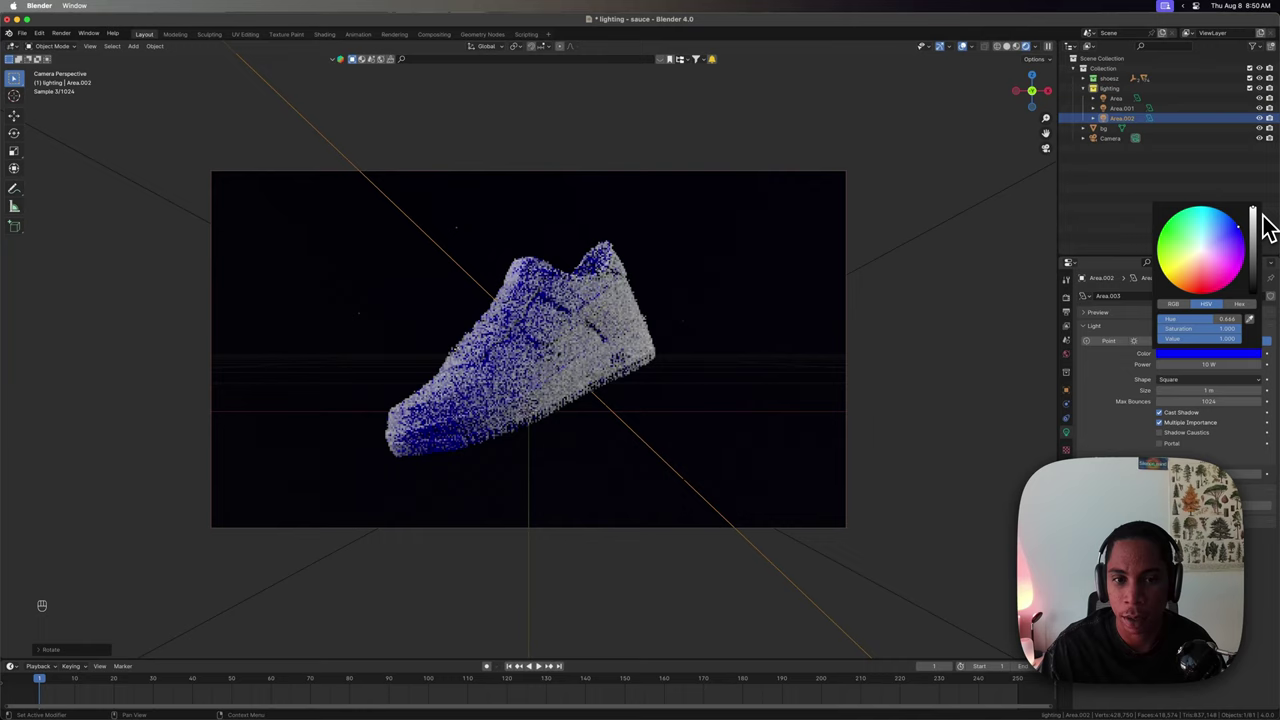
pyautogui.click(1223, 251)
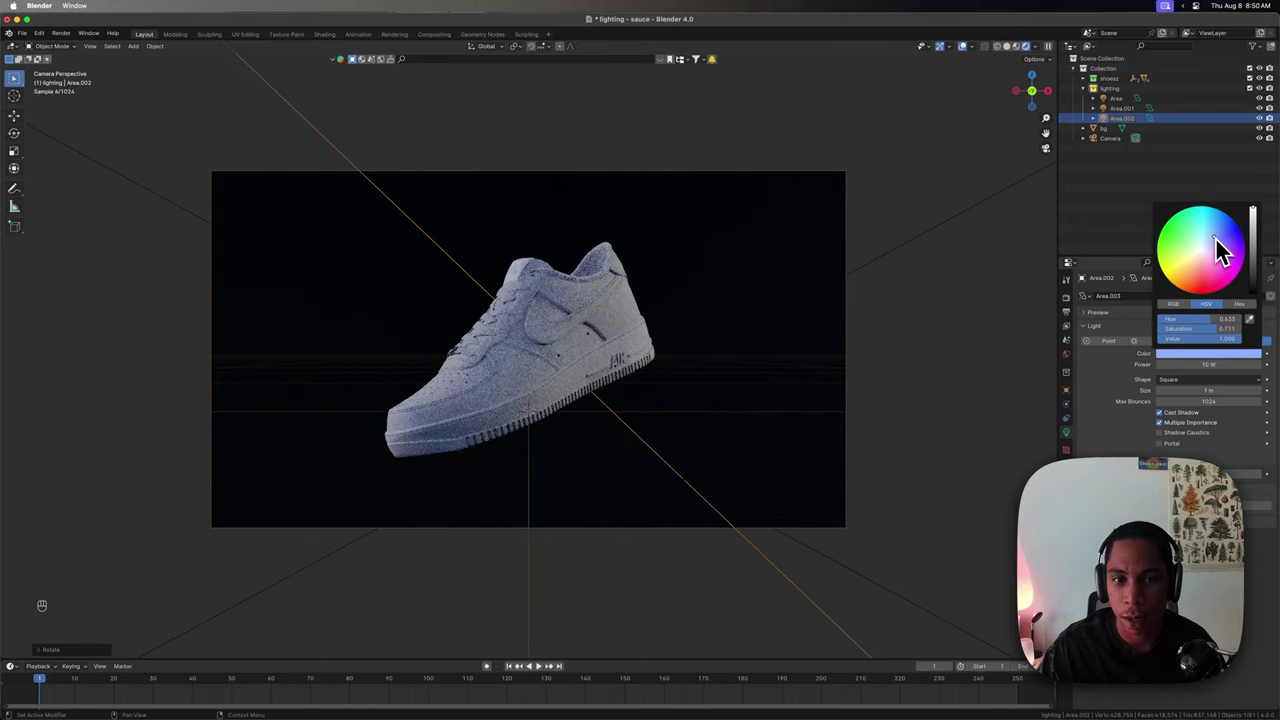
# Return to solid shading, select the first area light and set its color to red.
pyautogui.moveTo(504, 347)
pyautogui.mouseDown(button='middle')
pyautogui.moveTo(483, 374)
pyautogui.moveTo(508, 381)
pyautogui.mouseUp(button='middle')
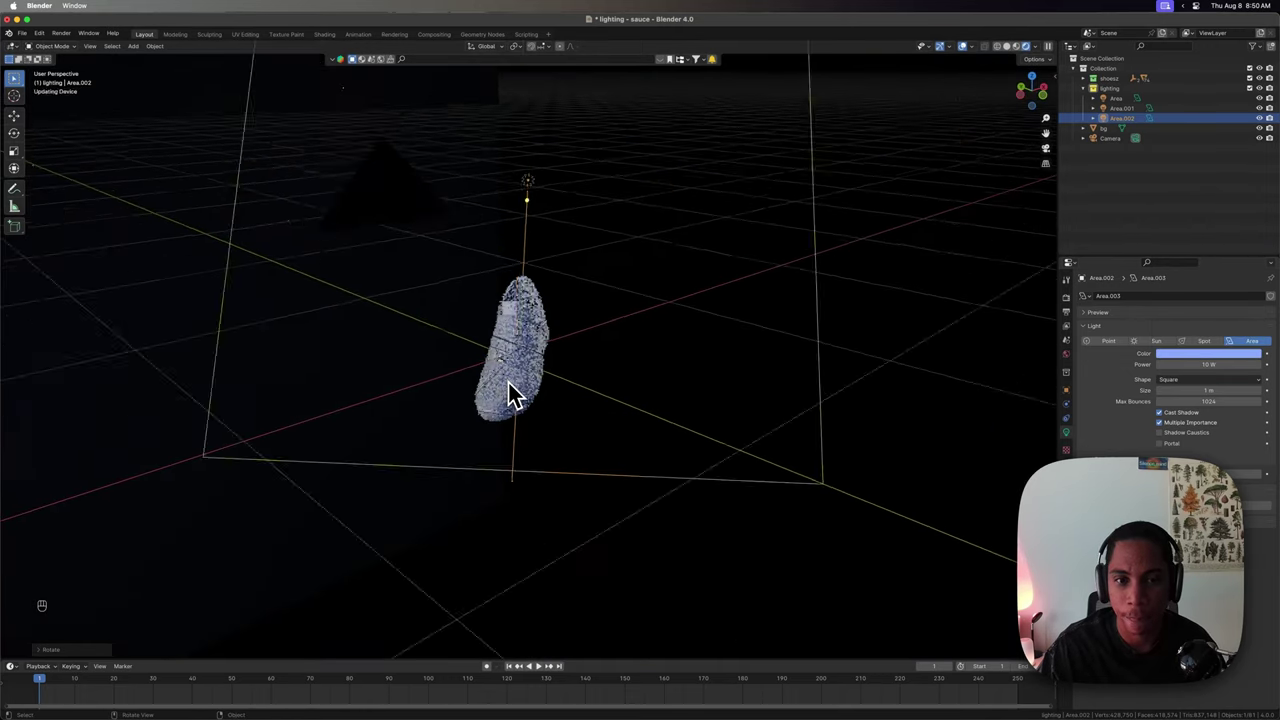
pyautogui.scroll(-3, 508, 381)
pyautogui.press('z')
pyautogui.click(590, 385)
pyautogui.moveTo(590, 385); pyautogui.dragTo(556, 360, button='middle')
pyautogui.click(478, 348)
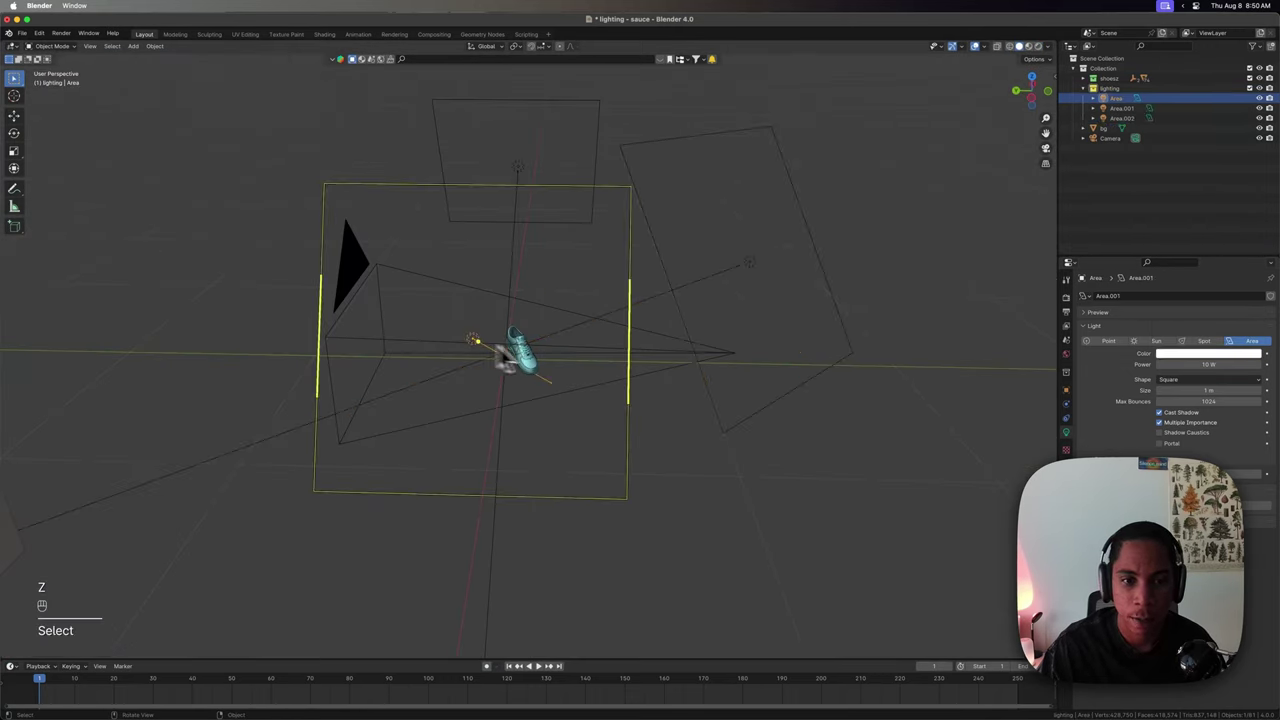
pyautogui.moveTo(478, 348); pyautogui.dragTo(730, 385, button='middle')
pyautogui.click(1204, 357)
pyautogui.click(1206, 290)
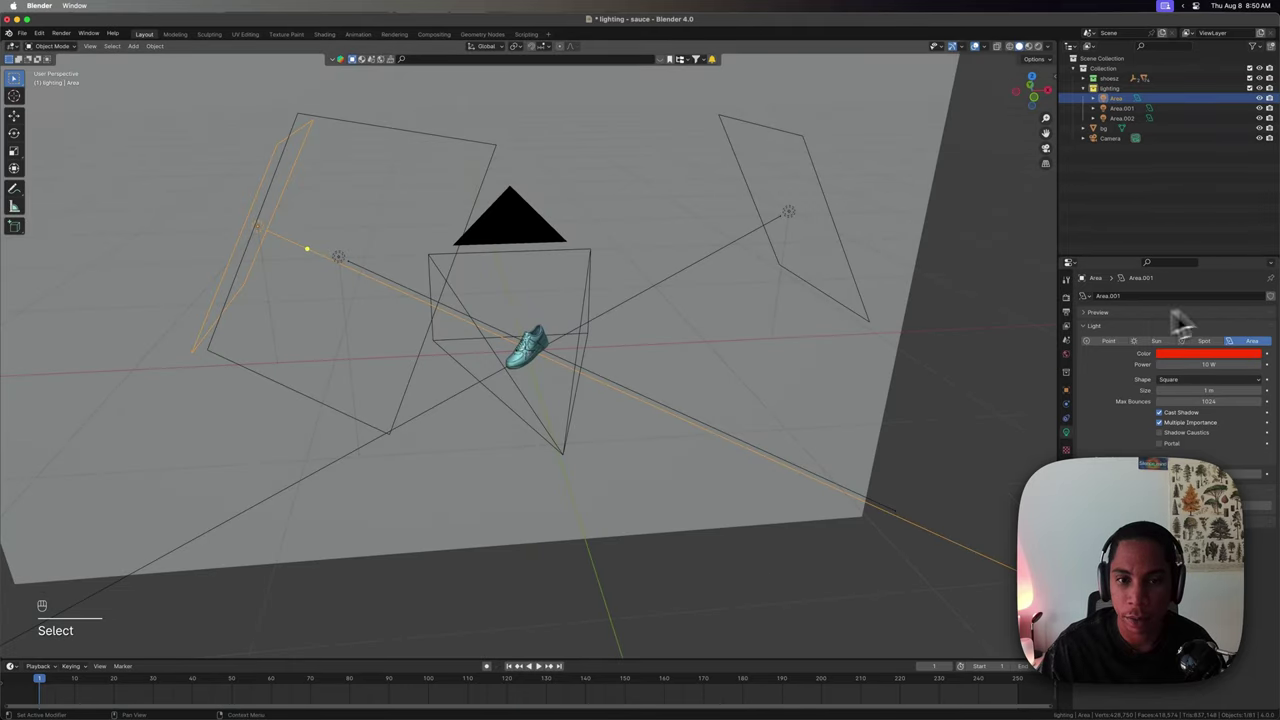
# Set the mirrored area light's color to bright green and preview the shoe through the camera in rendered shading.
pyautogui.click(798, 240)
pyautogui.click(1201, 354)
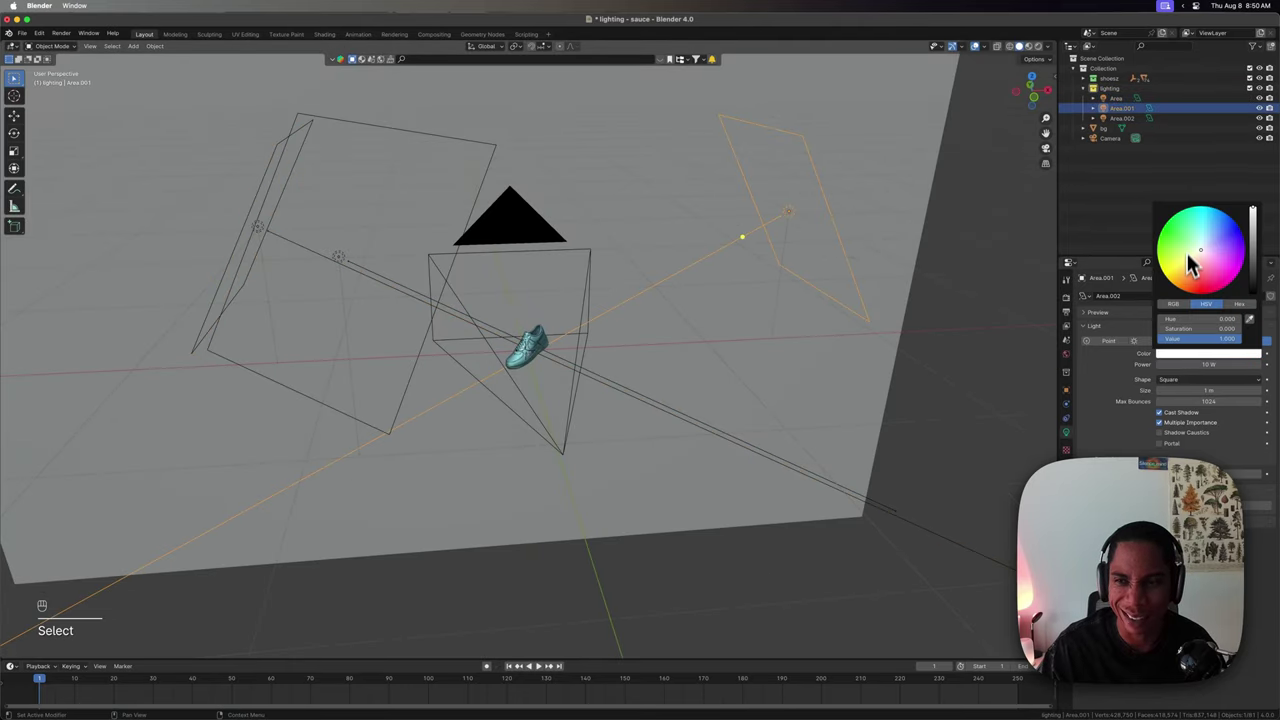
pyautogui.click(1174, 218)
pyautogui.press('`')
pyautogui.press('z')
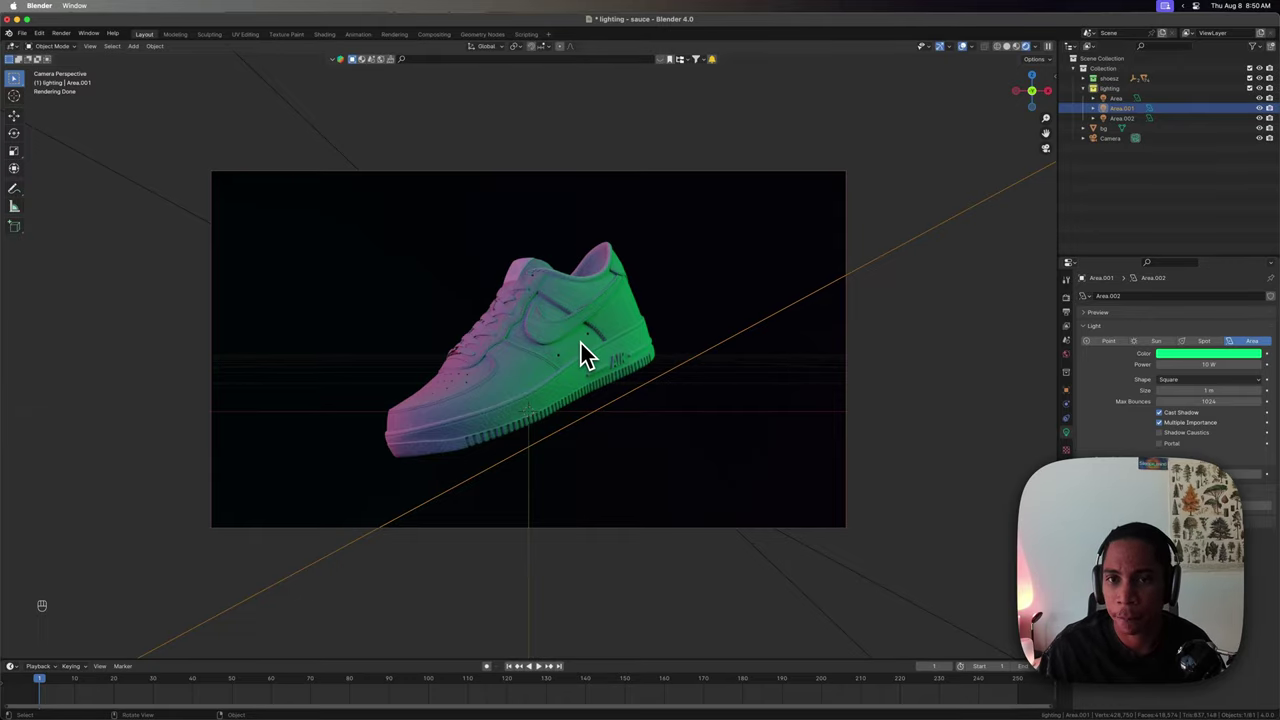
# Return to solid shading and check the green light's hex color value.
pyautogui.moveTo(620, 346)
pyautogui.mouseDown(button='middle')
pyautogui.moveTo(622, 363)
pyautogui.moveTo(642, 366)
pyautogui.moveTo(622, 383)
pyautogui.moveTo(652, 398)
pyautogui.moveTo(545, 373)
pyautogui.moveTo(617, 368)
pyautogui.moveTo(574, 397)
pyautogui.moveTo(630, 408)
pyautogui.mouseUp(button='middle')
pyautogui.press('z')
pyautogui.click(698, 374)
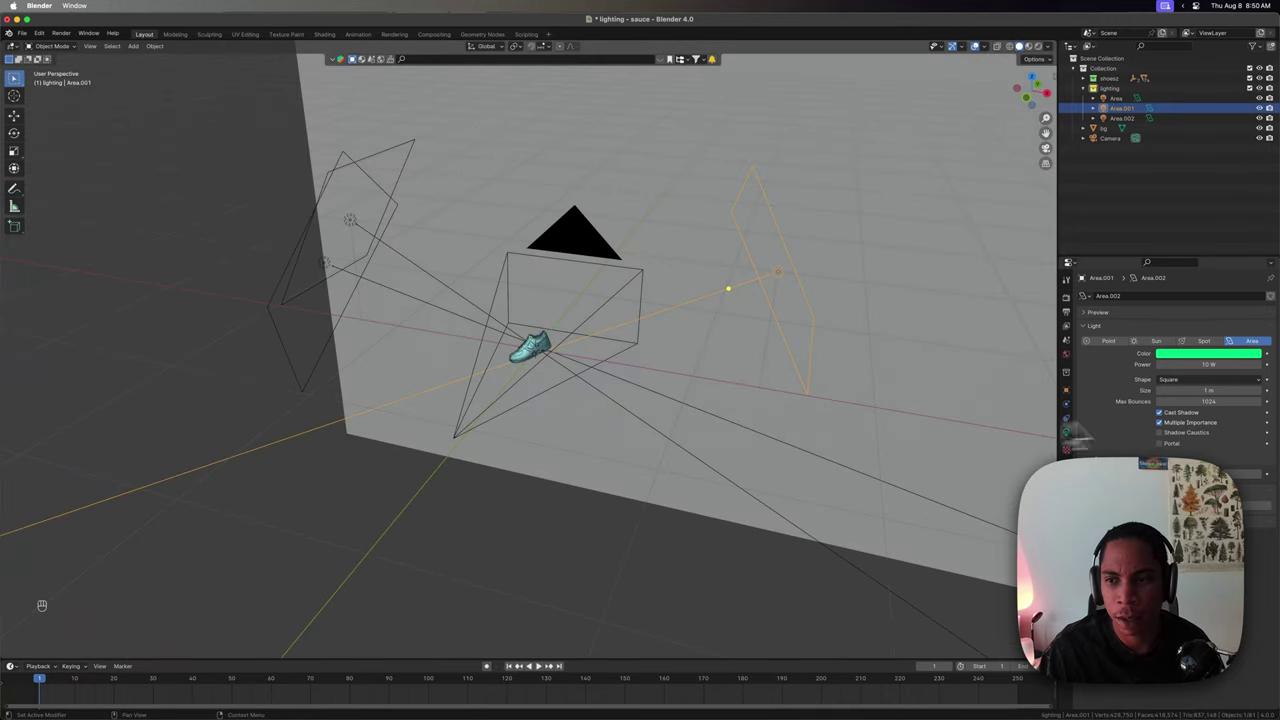
pyautogui.click(1212, 358)
pyautogui.click(1238, 304)
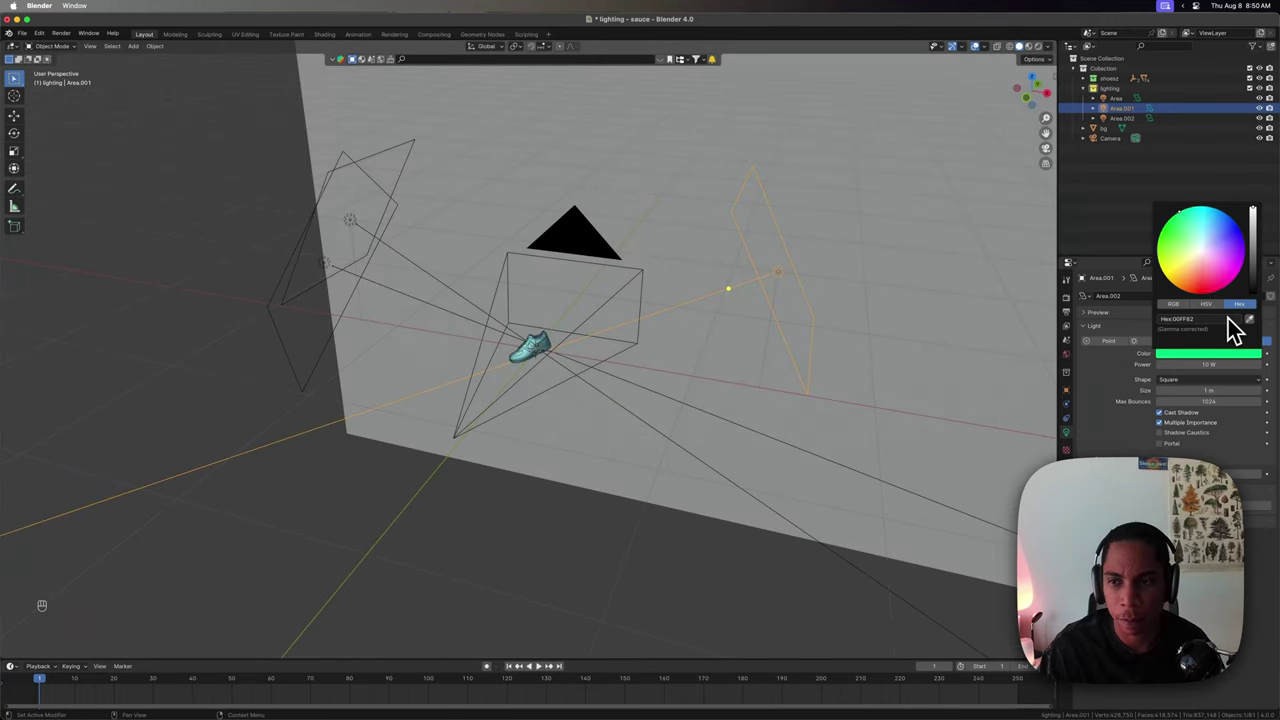
pyautogui.press('Escape')
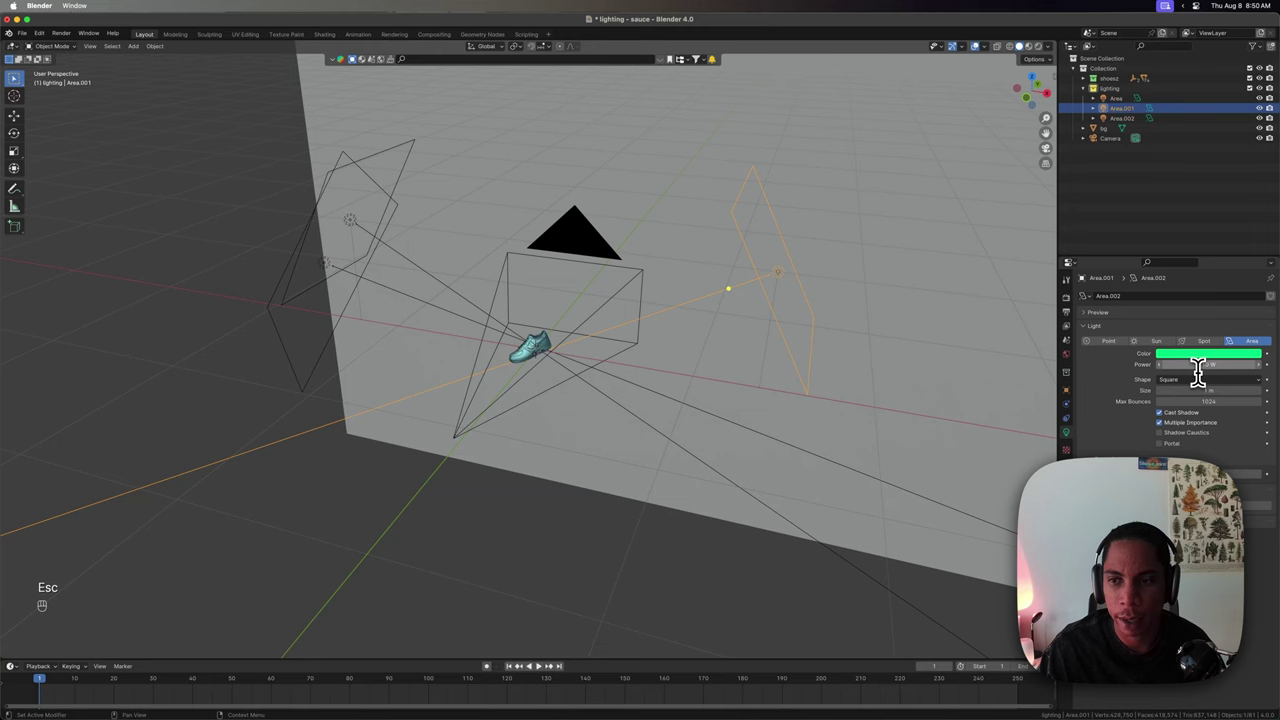
# Save the file and split the 3D viewport vertically into two side-by-side views.
pyautogui.moveTo(871, 386); pyautogui.dragTo(740, 490, button='middle')
pyautogui.press('super+s')
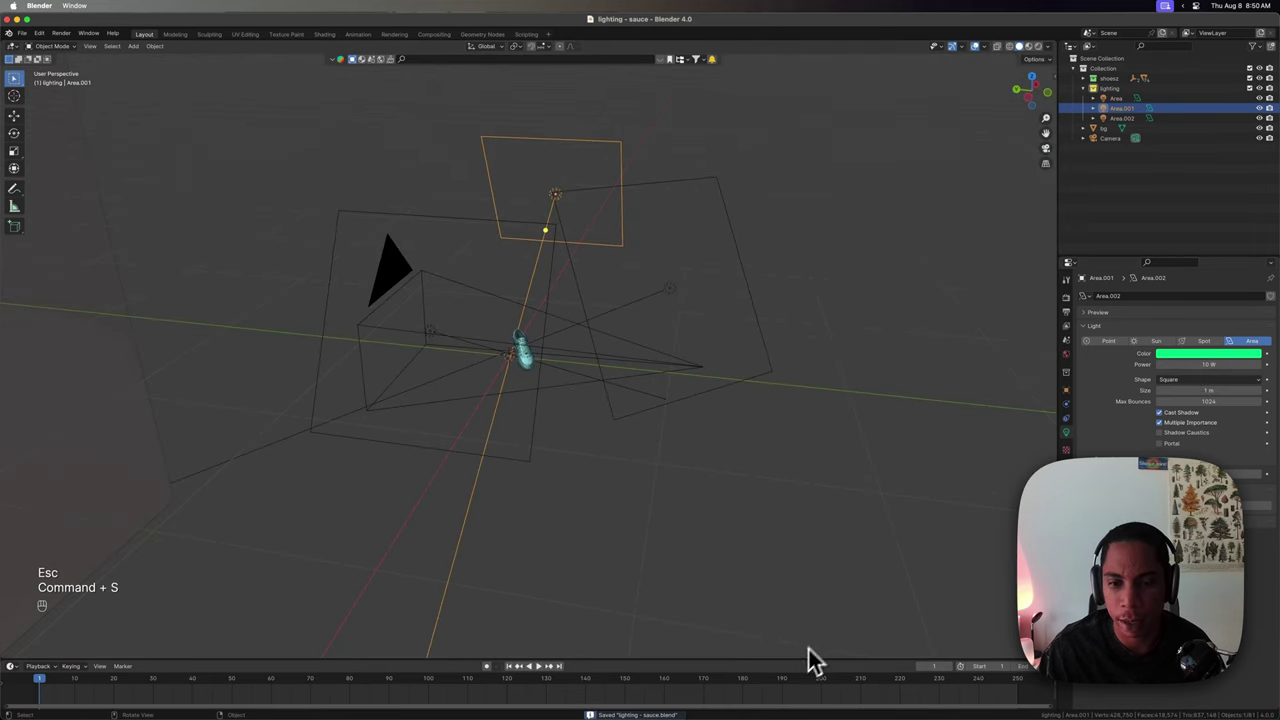
pyautogui.rightClick(803, 661)
pyautogui.click(799, 661)
pyautogui.click(712, 640)
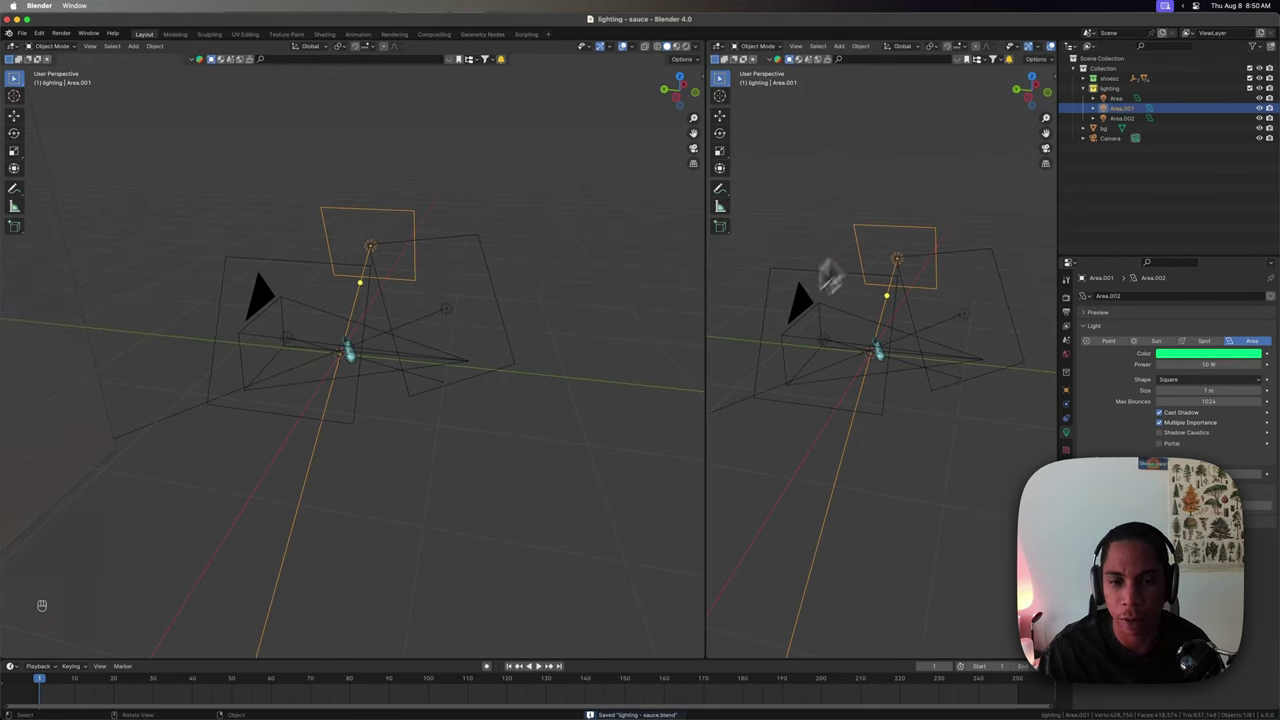
# Widen the second viewport and turn it into a Shader Editor.
pyautogui.moveTo(704, 340); pyautogui.dragTo(657, 333)
pyautogui.click(674, 47)
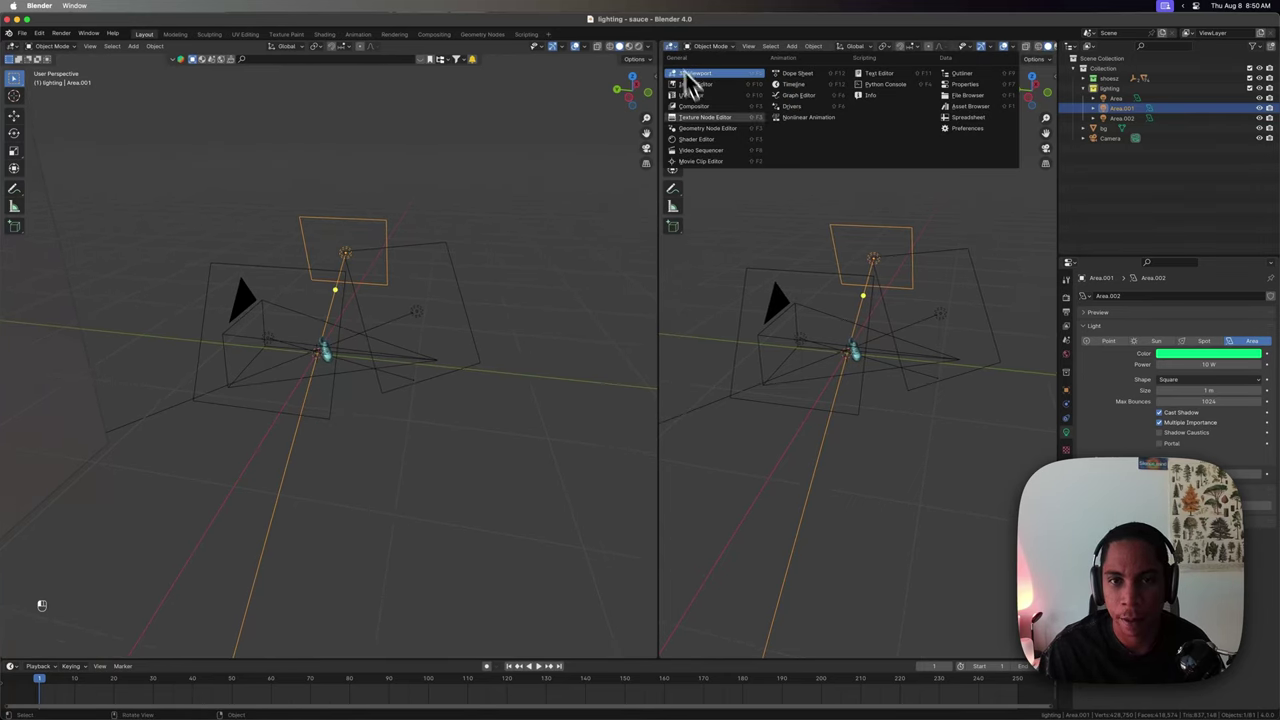
pyautogui.click(722, 141)
# Select the red area light and enable shader nodes for it.
pyautogui.scroll(4, 530, 436)
pyautogui.moveTo(584, 438); pyautogui.dragTo(484, 432, button='middle')
pyautogui.scroll(-3, 440, 418)
pyautogui.click(151, 288)
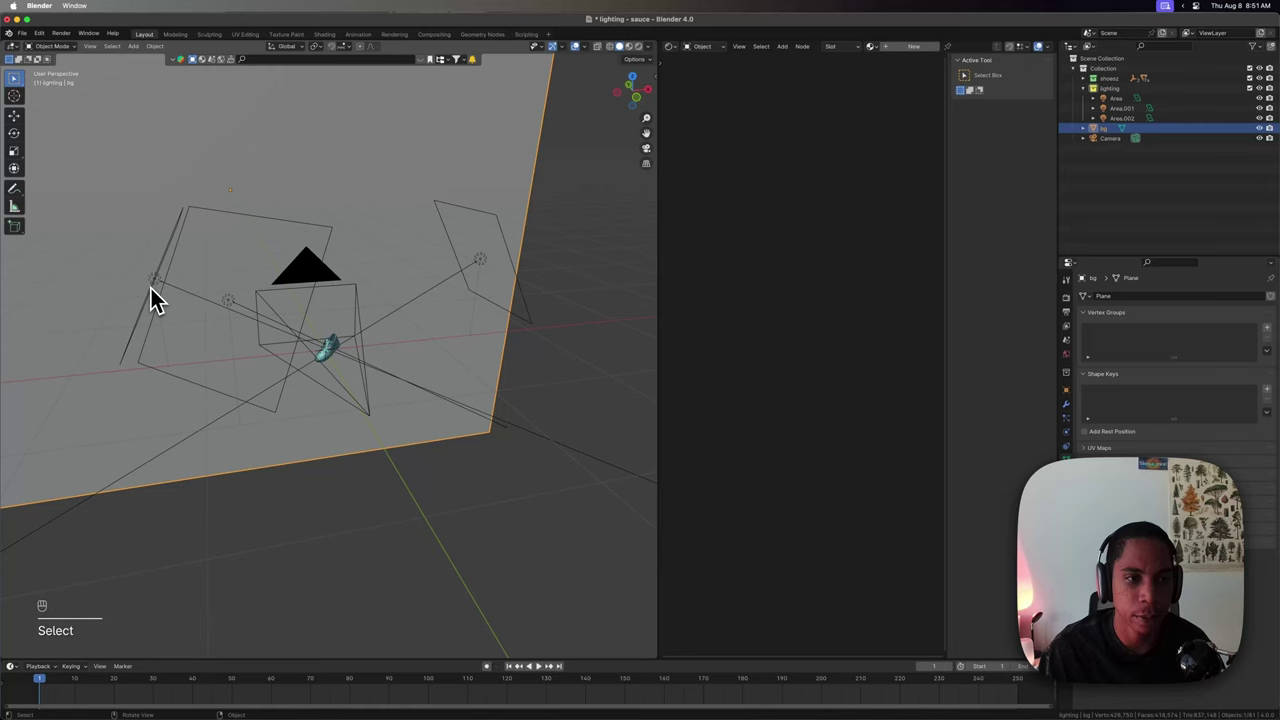
pyautogui.click(156, 286)
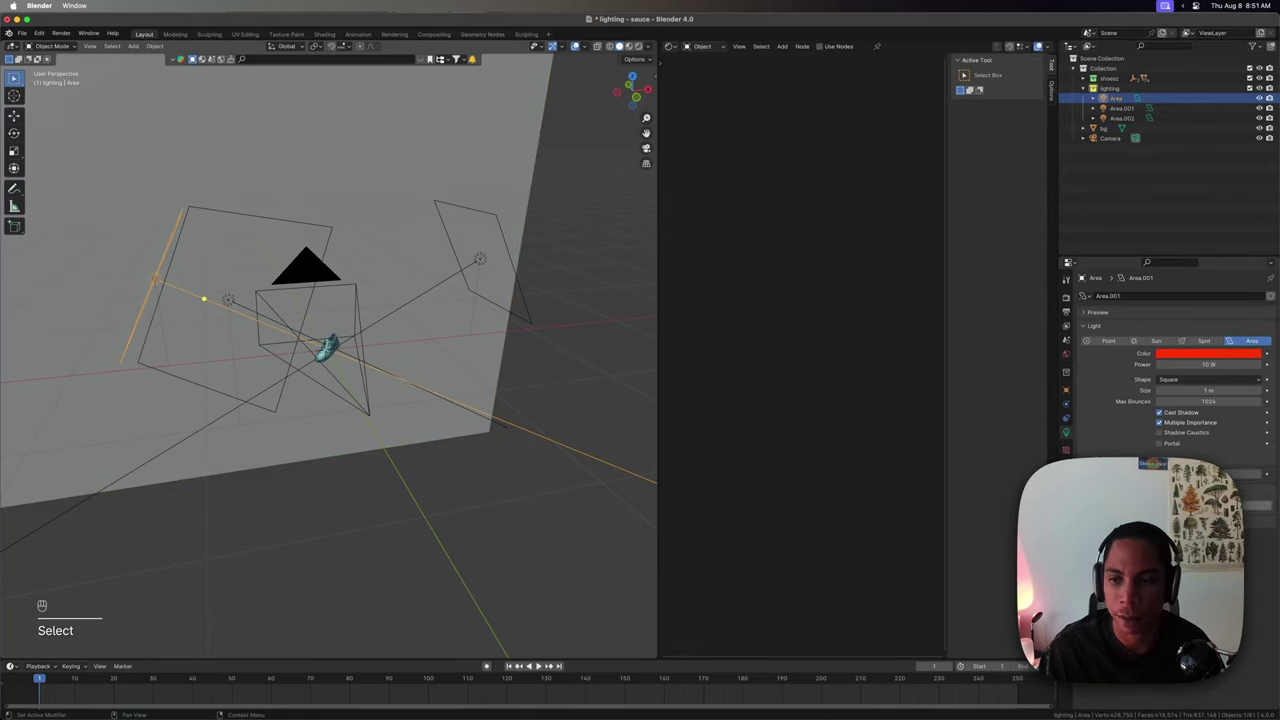
pyautogui.click(820, 46)
pyautogui.scroll(5, 720, 424)
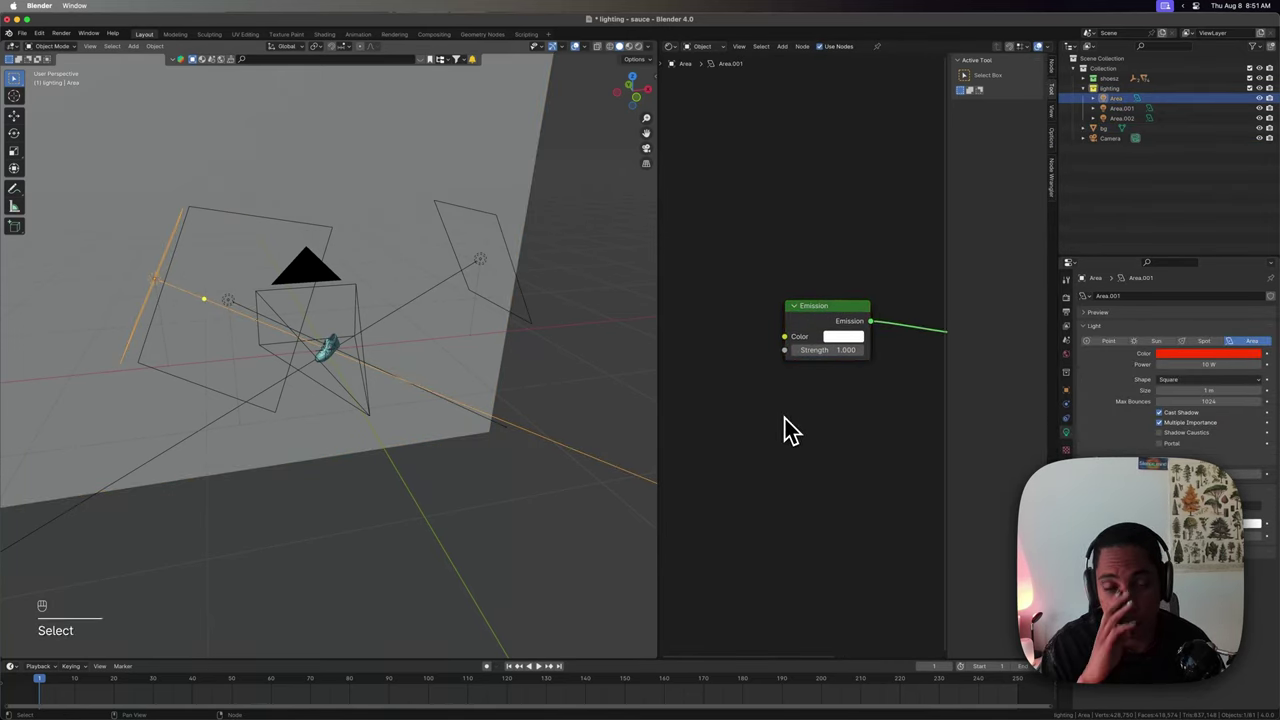
# Add a Blackbody node and connect its Color output to the Color input of the Emission node.
pyautogui.hotkey('shift', 'a')
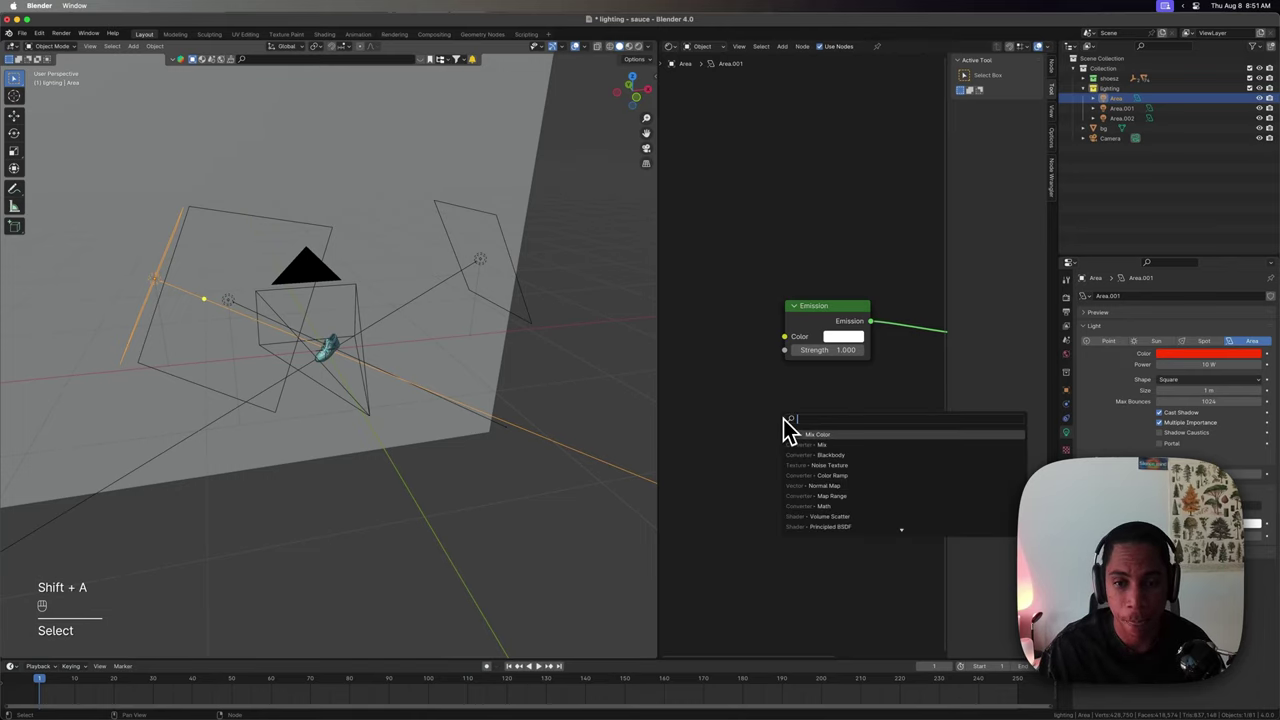
pyautogui.press('Down')
pyautogui.press('Down')
pyautogui.press('Return')
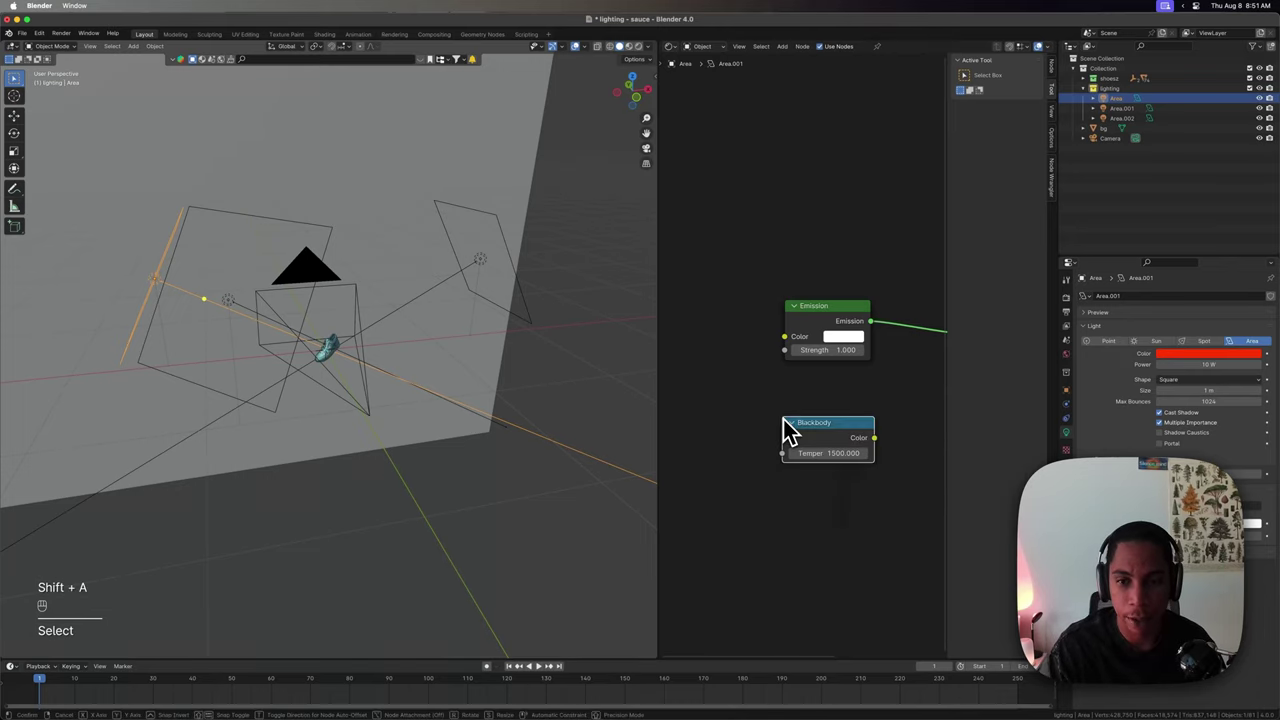
pyautogui.click(690, 322)
pyautogui.moveTo(771, 330); pyautogui.dragTo(784, 336)
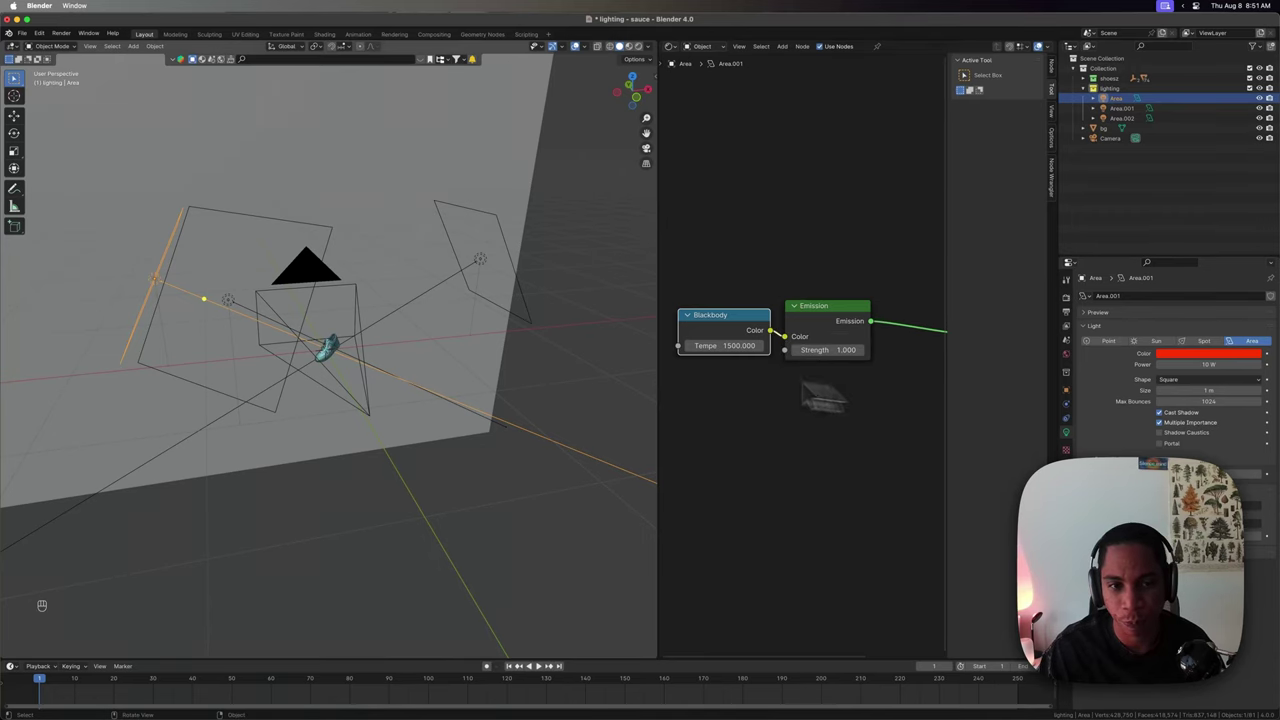
# Set the base colors of the red and the pale blue area lights to white with hex FFF.
pyautogui.click(1204, 354)
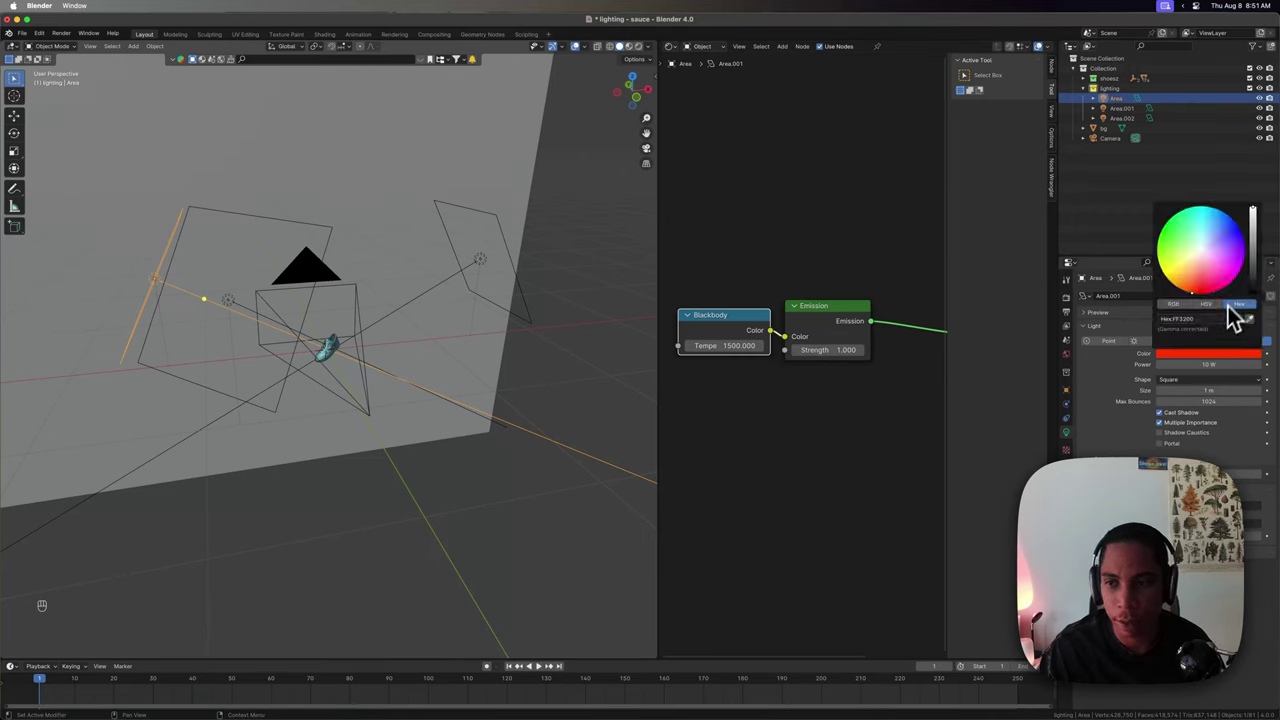
pyautogui.write('f')
pyautogui.press('Return')
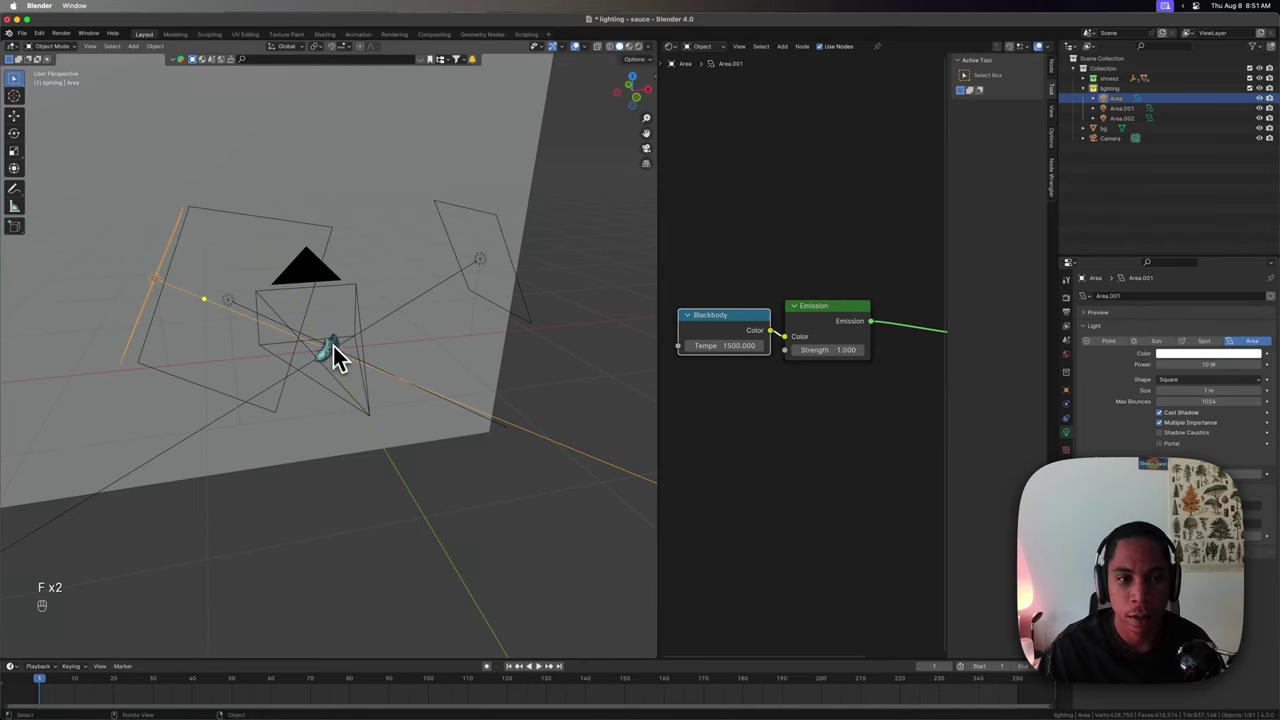
pyautogui.click(280, 357)
pyautogui.click(232, 309)
pyautogui.click(1208, 354)
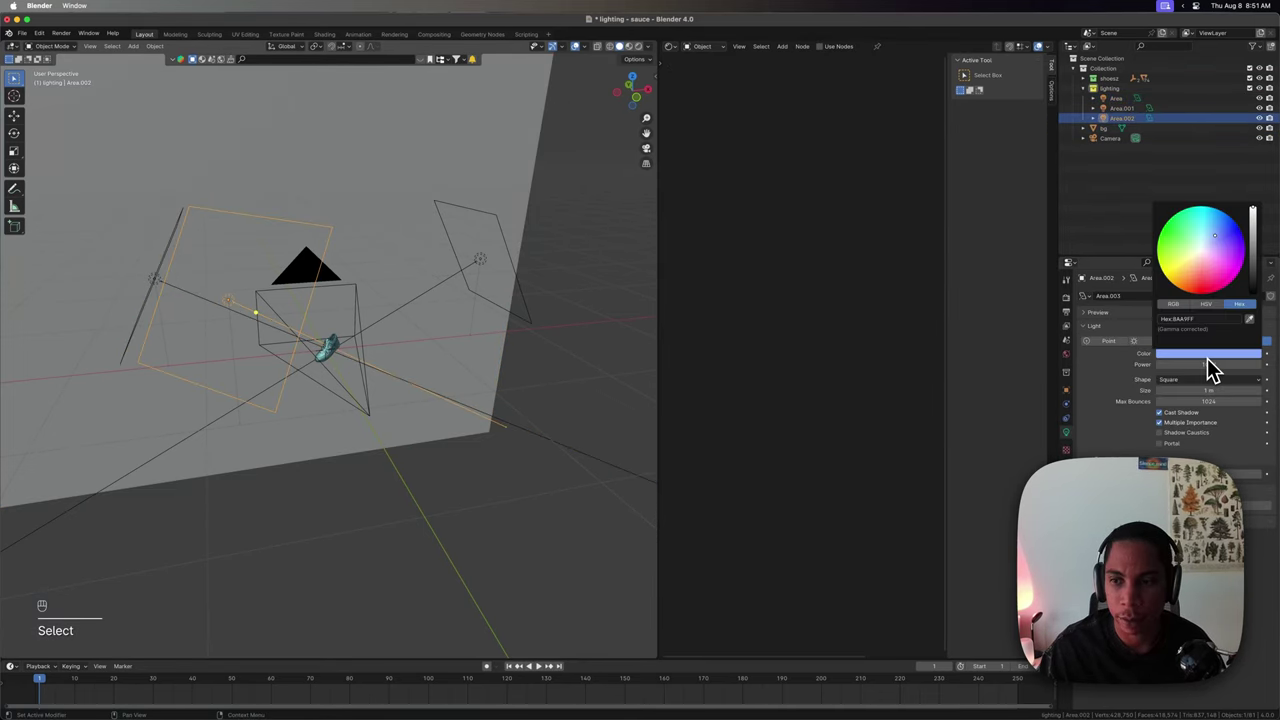
pyautogui.write('fff')
pyautogui.press('Return')
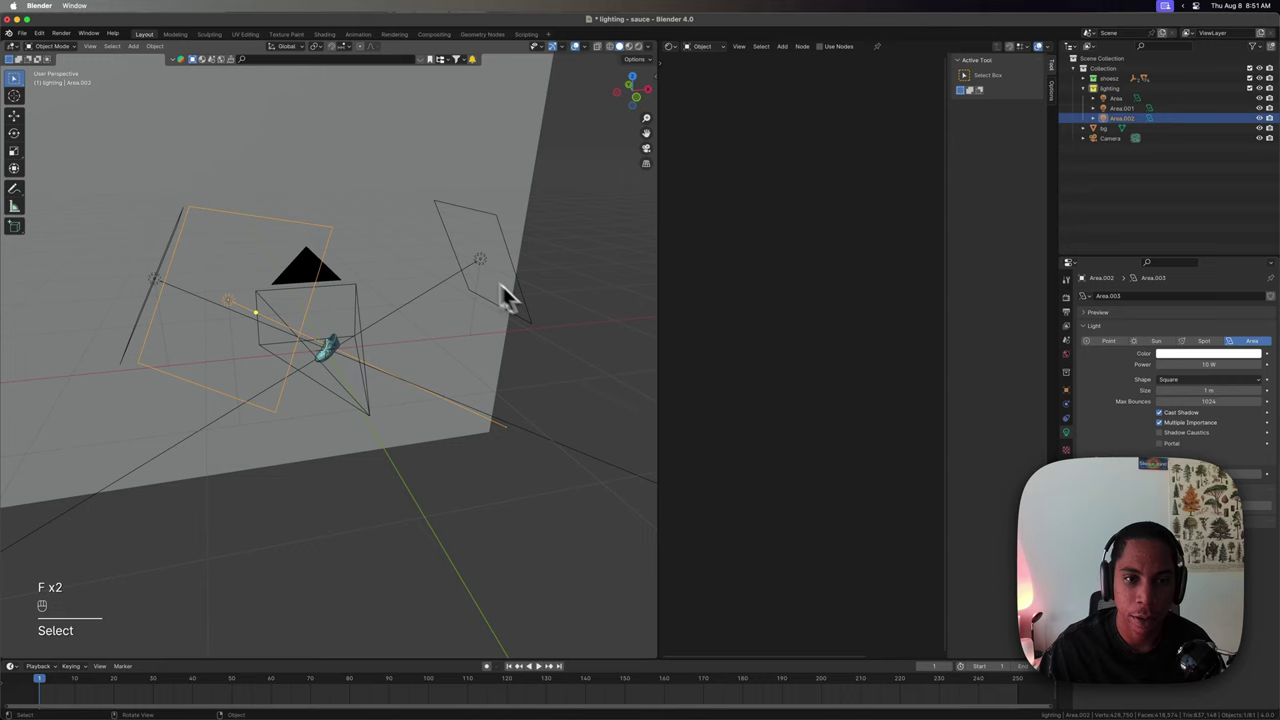
# Set the green area light's base color to white and save the file.
pyautogui.click(500, 282)
pyautogui.click(1210, 366)
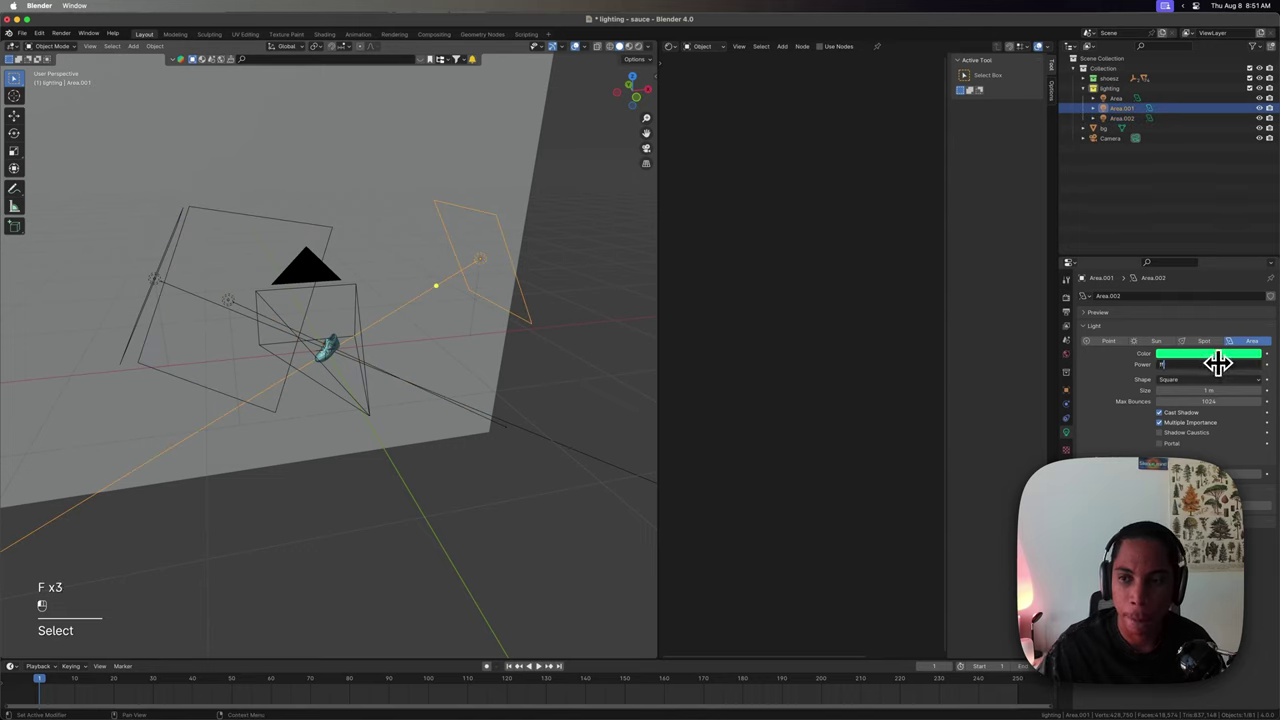
pyautogui.click(1210, 356)
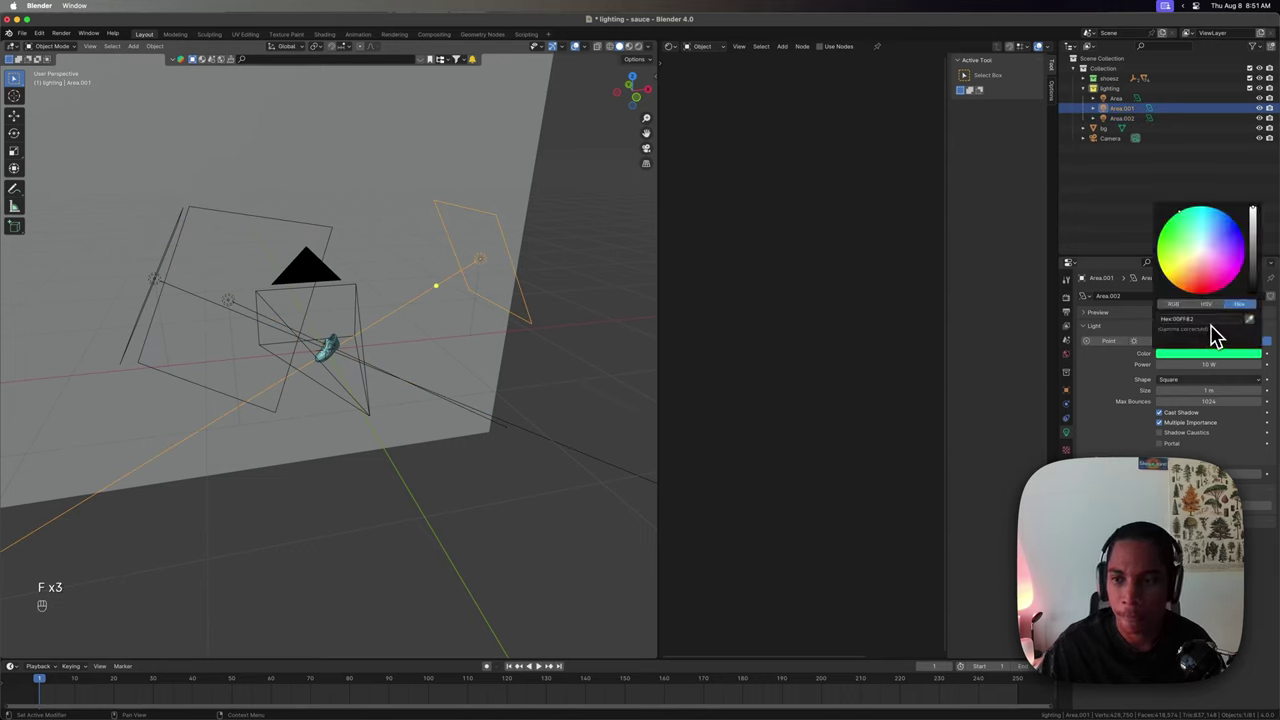
pyautogui.write('f')
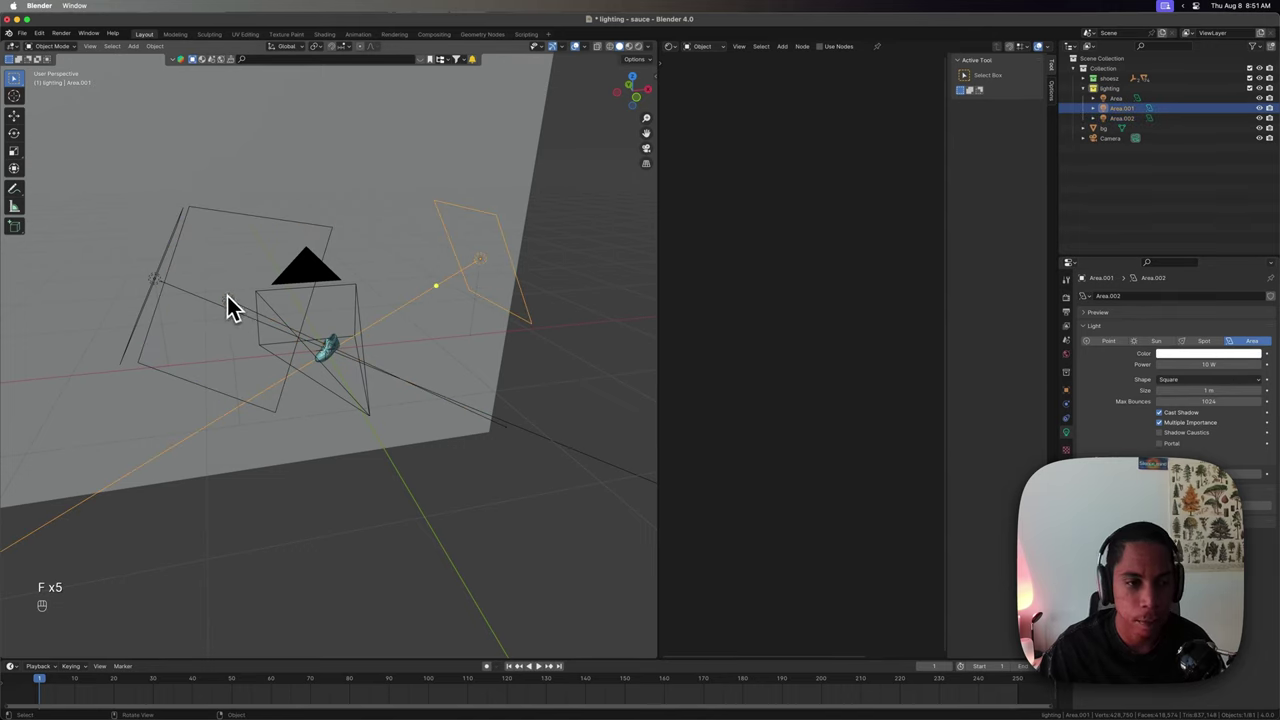
pyautogui.click(232, 310)
pyautogui.press('super+s')
# Select the area light with the Blackbody node and preview the shoe through the camera in rendered shading.
pyautogui.moveTo(405, 508); pyautogui.dragTo(320, 509, button='middle')
pyautogui.click(160, 303)
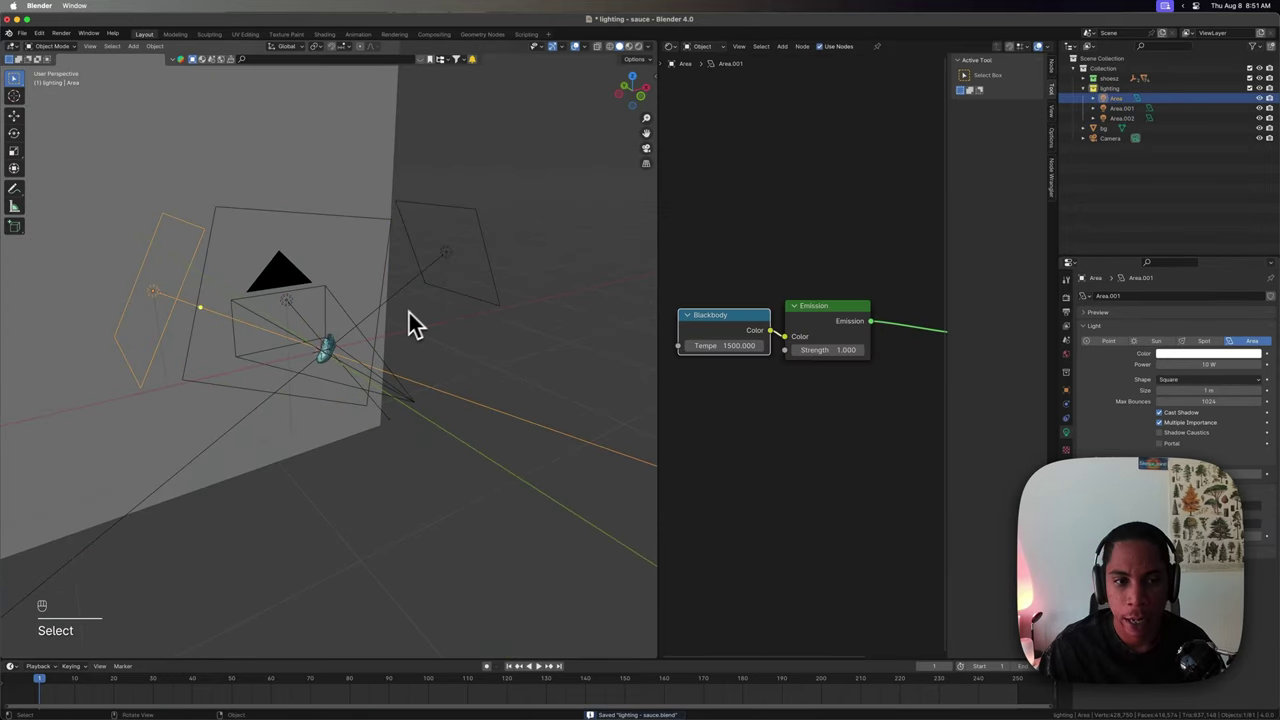
pyautogui.press('KP_0')
pyautogui.press('z')
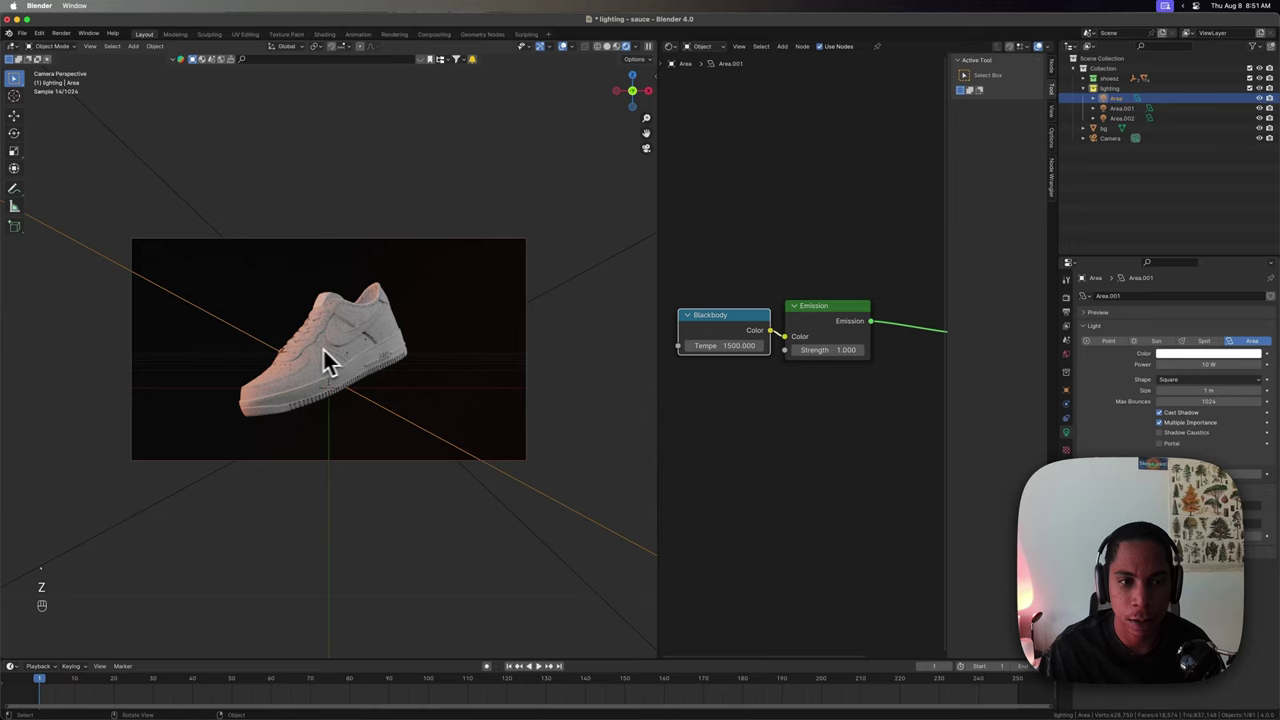
pyautogui.scroll(3, 520, 380)
pyautogui.scroll(-1, 520, 380)
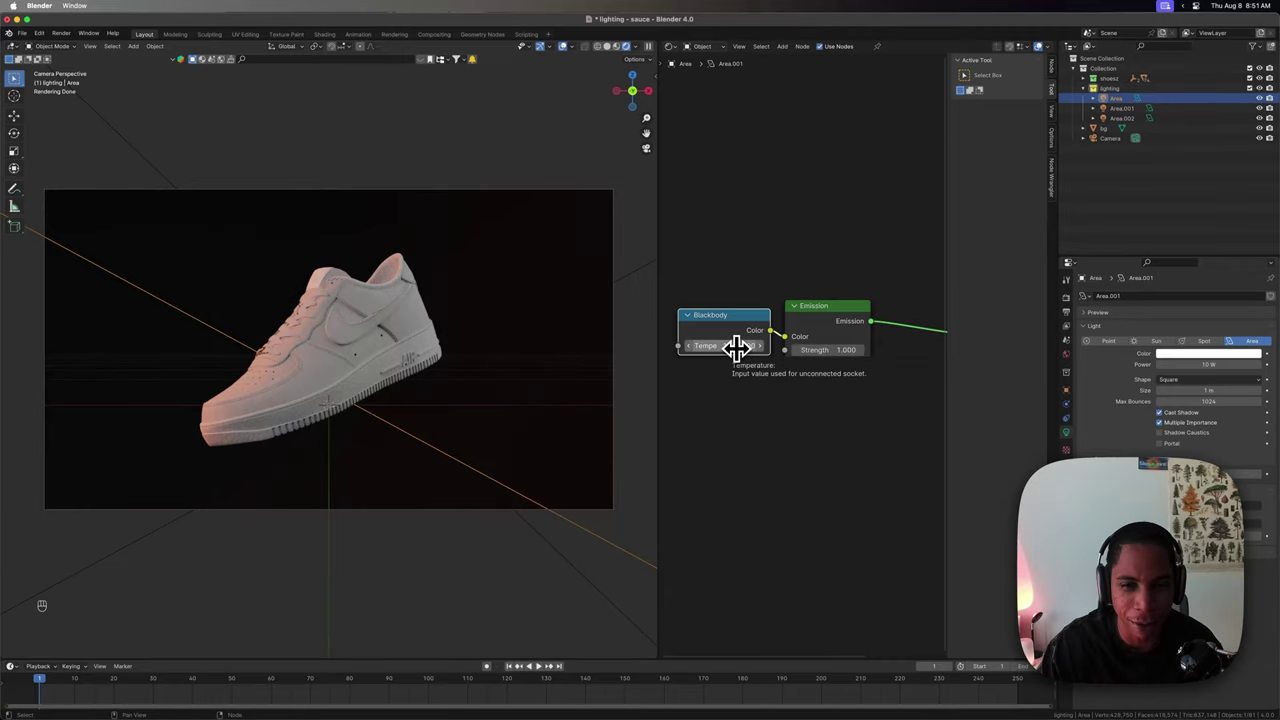
# Set the first area light's Blackbody temperature to 10000.
pyautogui.click(736, 347)
pyautogui.write('10')
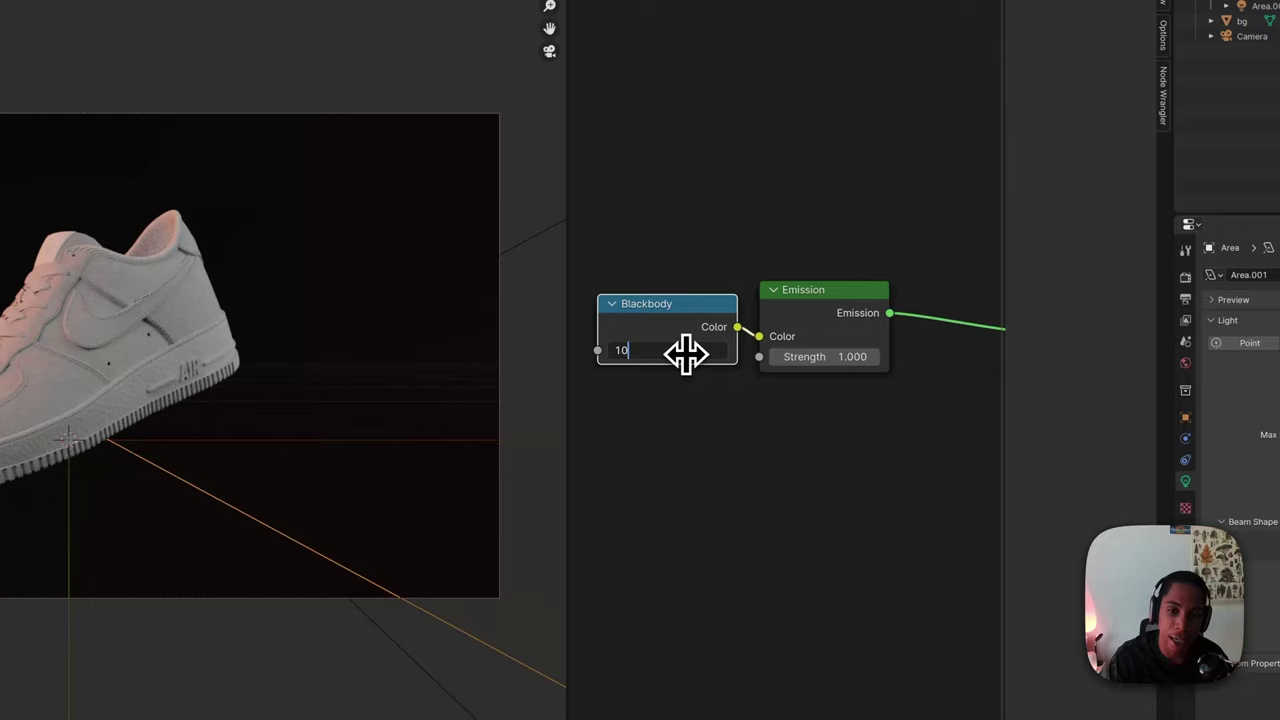
pyautogui.press('BackSpace')
pyautogui.press('BackSpace')
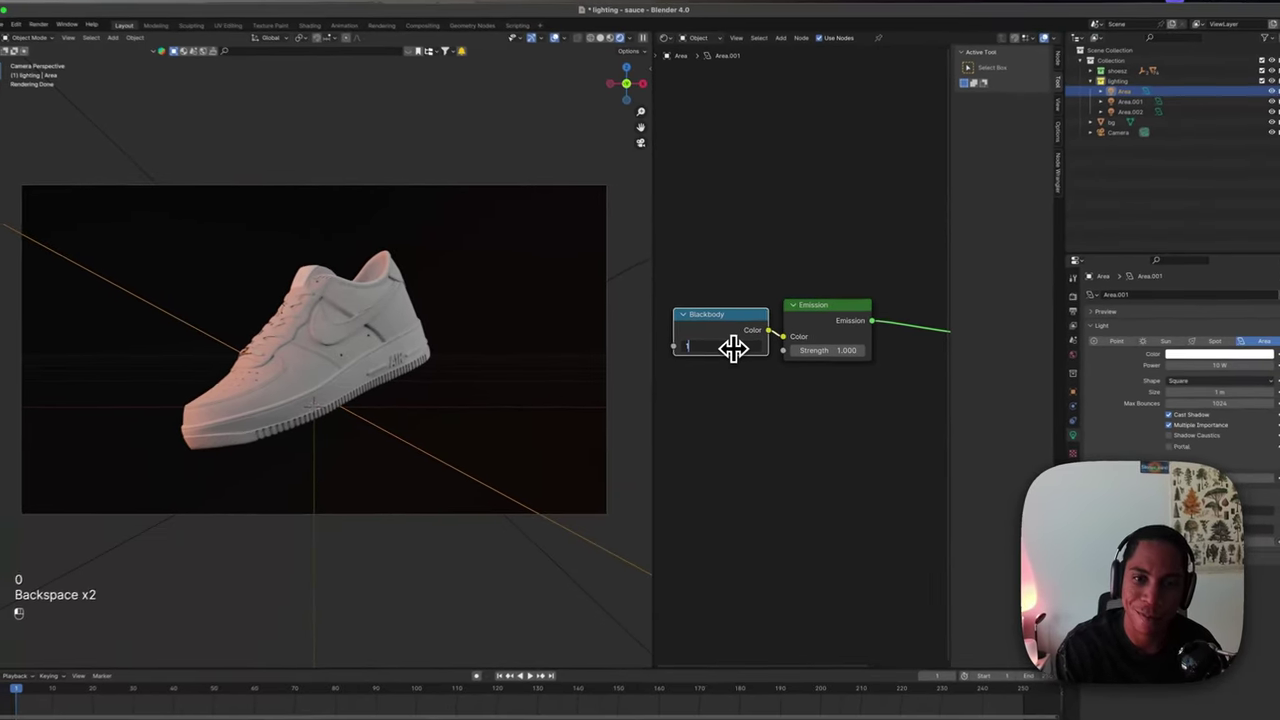
pyautogui.write('0000')
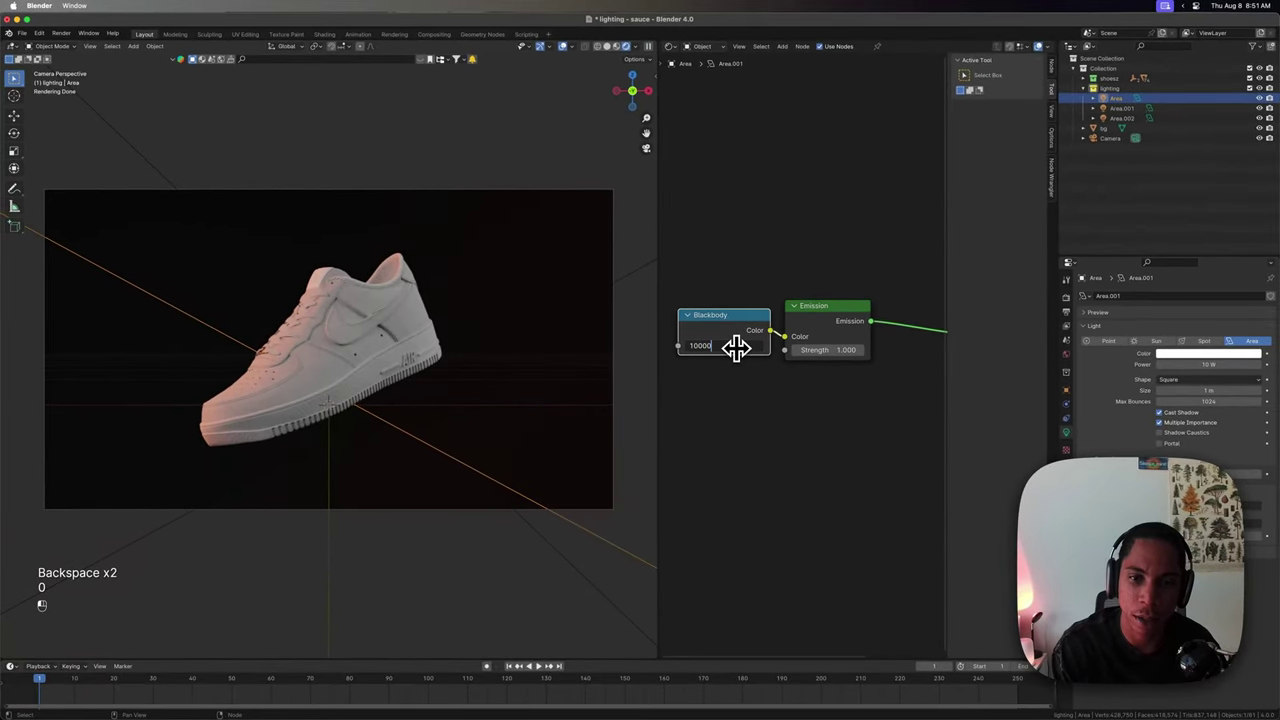
pyautogui.press('BackSpace')
pyautogui.press('BackSpace')
pyautogui.write('00')
pyautogui.press('Return')
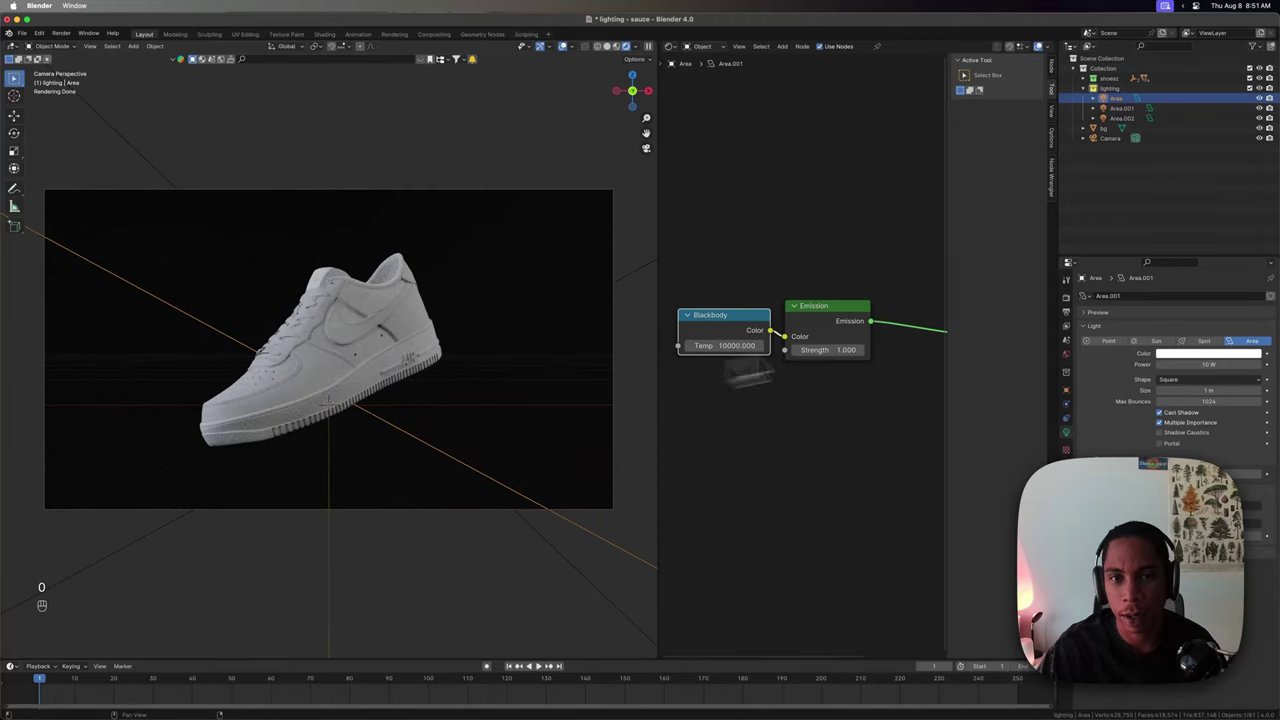
# Enable nodes on light Area.001, add a Blackbody node and link it to the Emission color.
pyautogui.click(1119, 110)
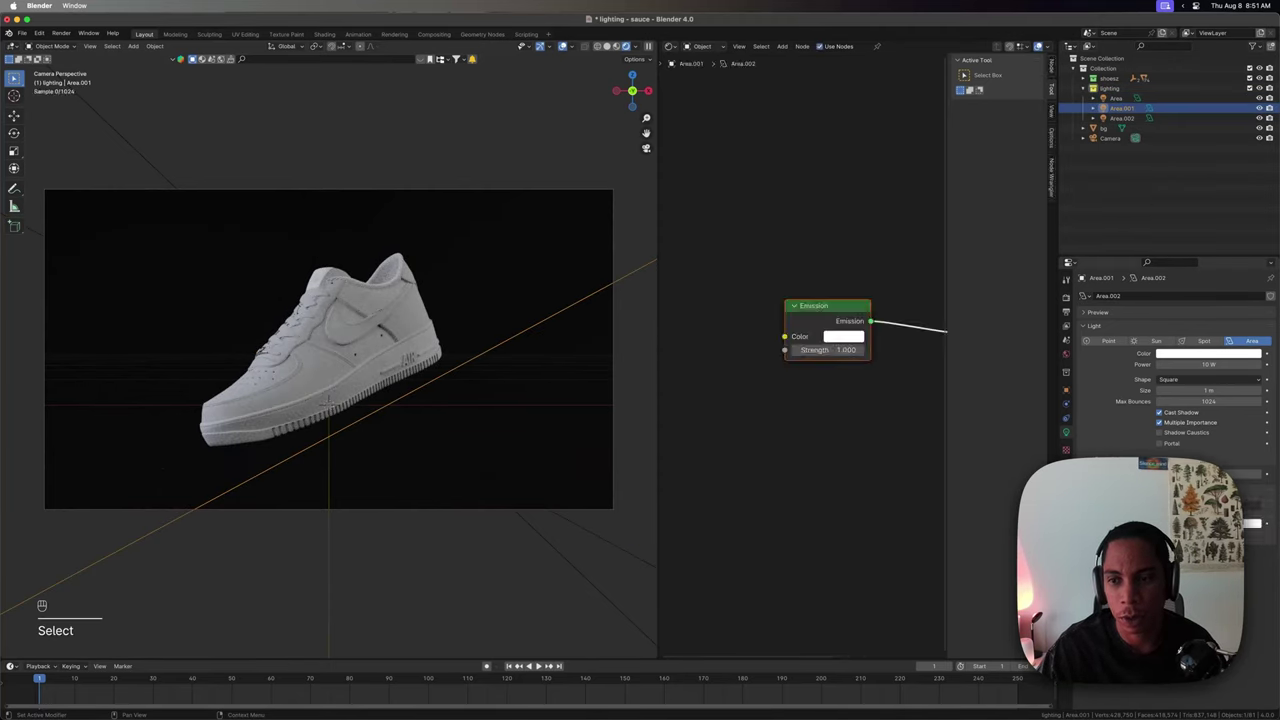
pyautogui.hotkey('shift', 'a')
pyautogui.click(732, 246)
pyautogui.write('black')
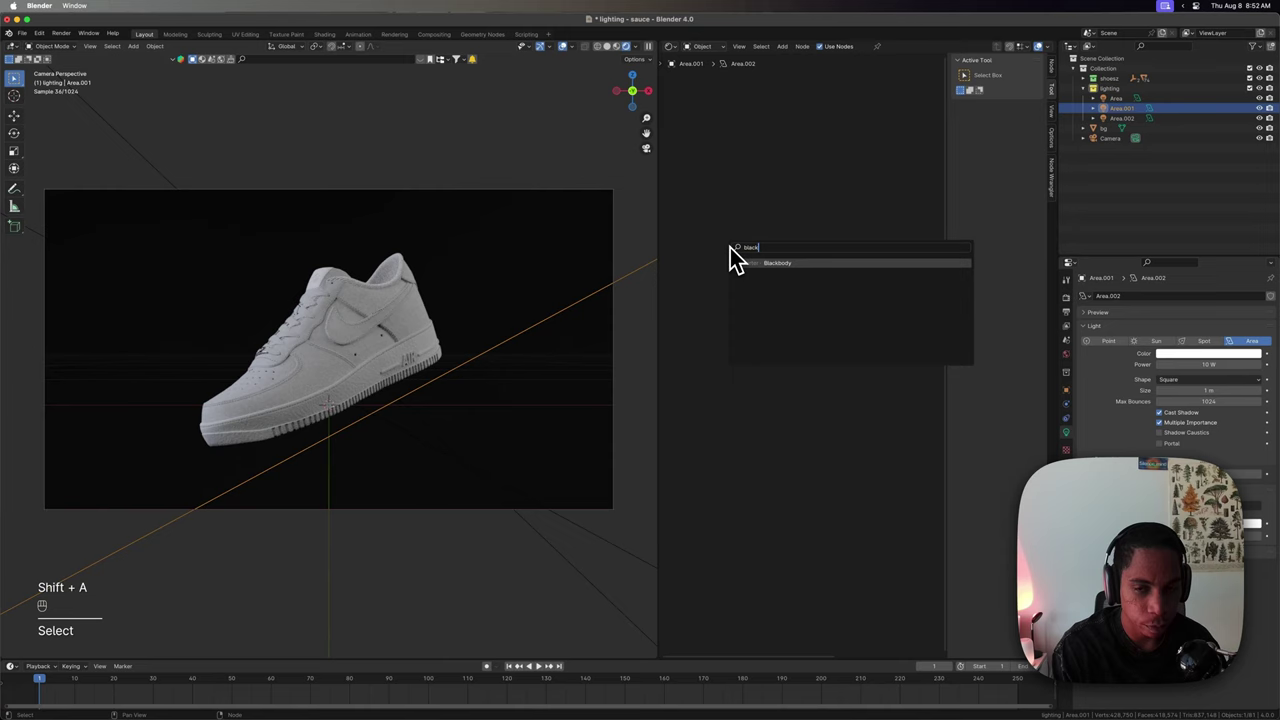
pyautogui.press('Return')
pyautogui.click(680, 328)
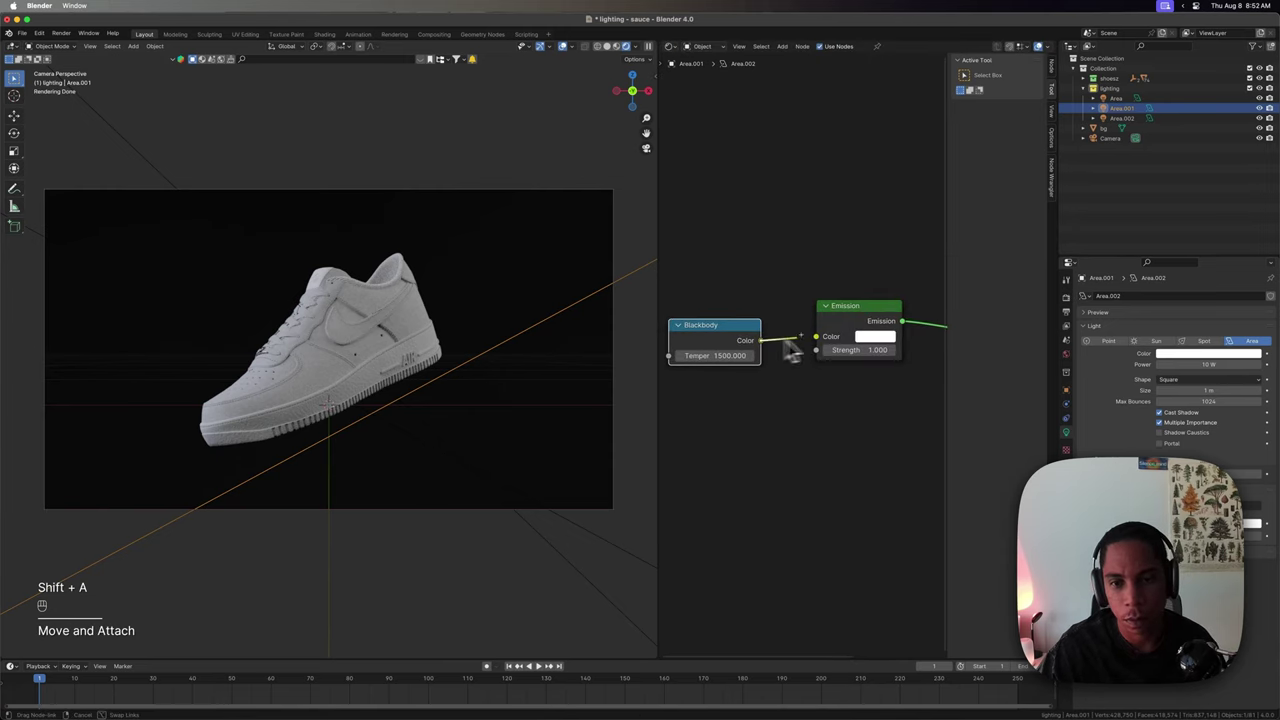
pyautogui.moveTo(791, 350); pyautogui.dragTo(813, 337)
# Set the Blackbody temperature of light Area.001 to 10000.
pyautogui.doubleClick(719, 357)
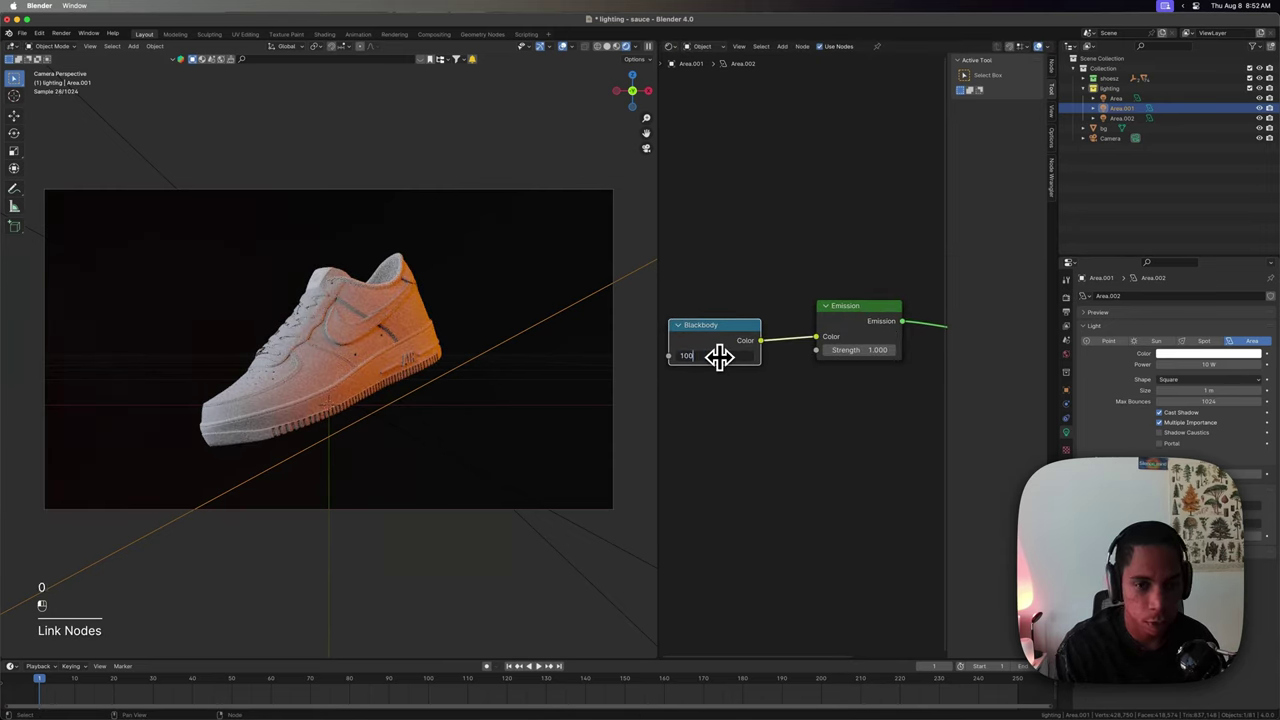
pyautogui.write('10000')
pyautogui.press('Return')
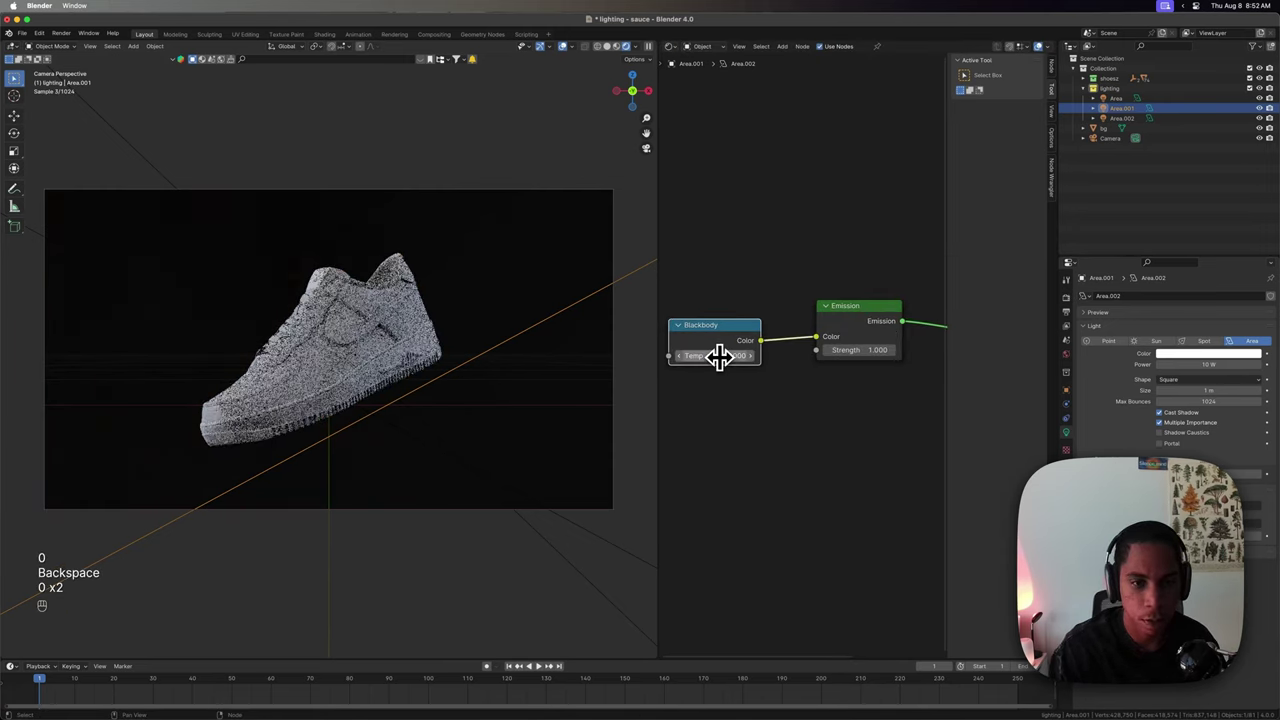
# Enable nodes on light Area.002, add a Blackbody node and link it to the Emission color.
pyautogui.click(1118, 118)
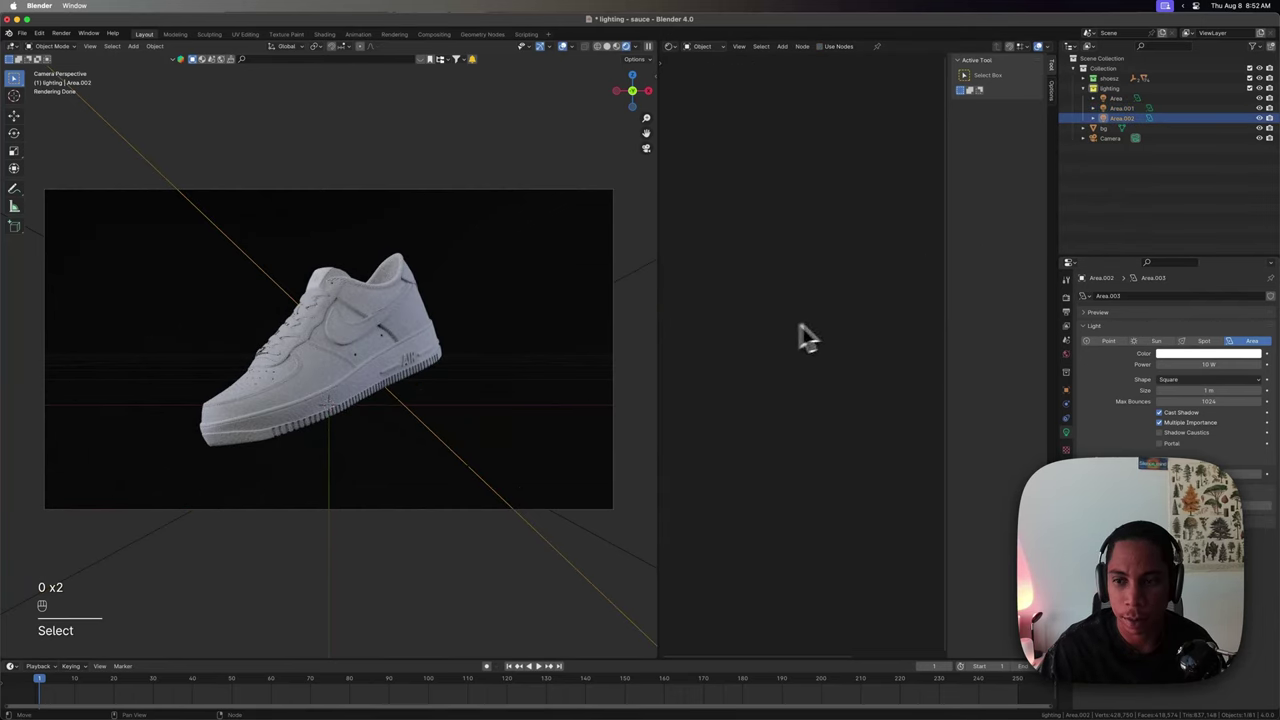
pyautogui.click(821, 46)
pyautogui.hotkey('shift', 'a')
pyautogui.write('black')
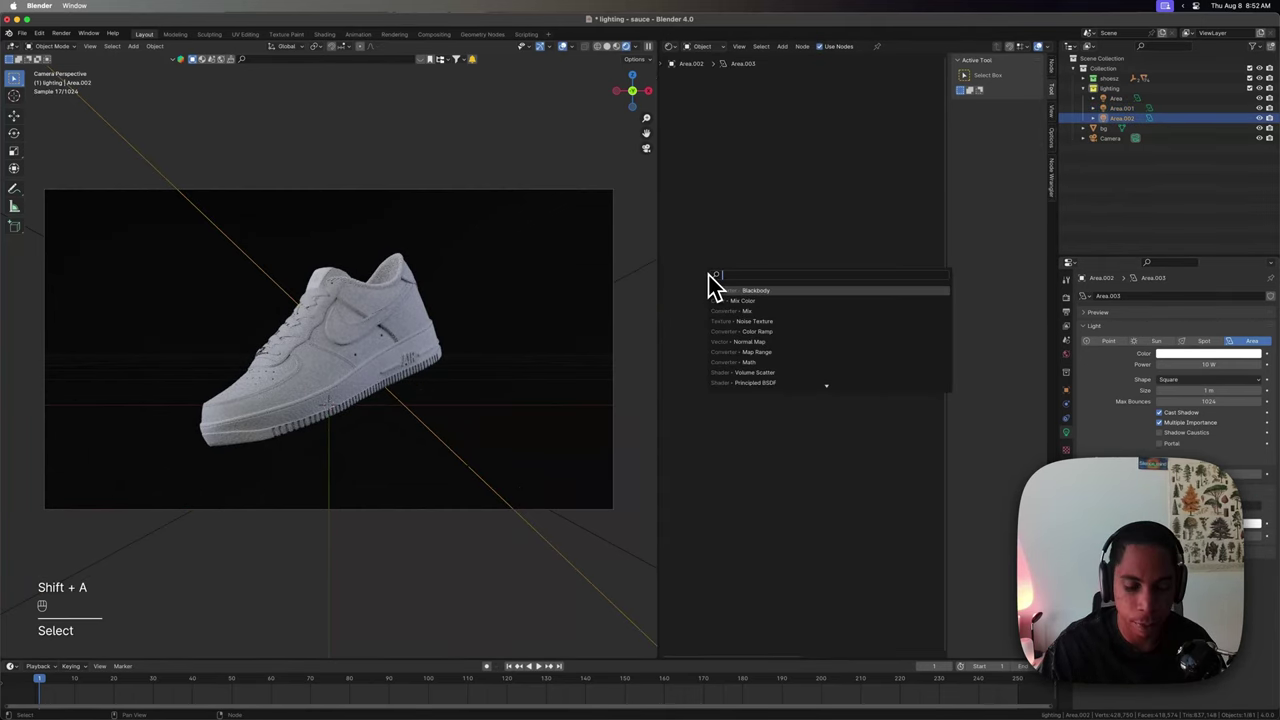
pyautogui.press('Return')
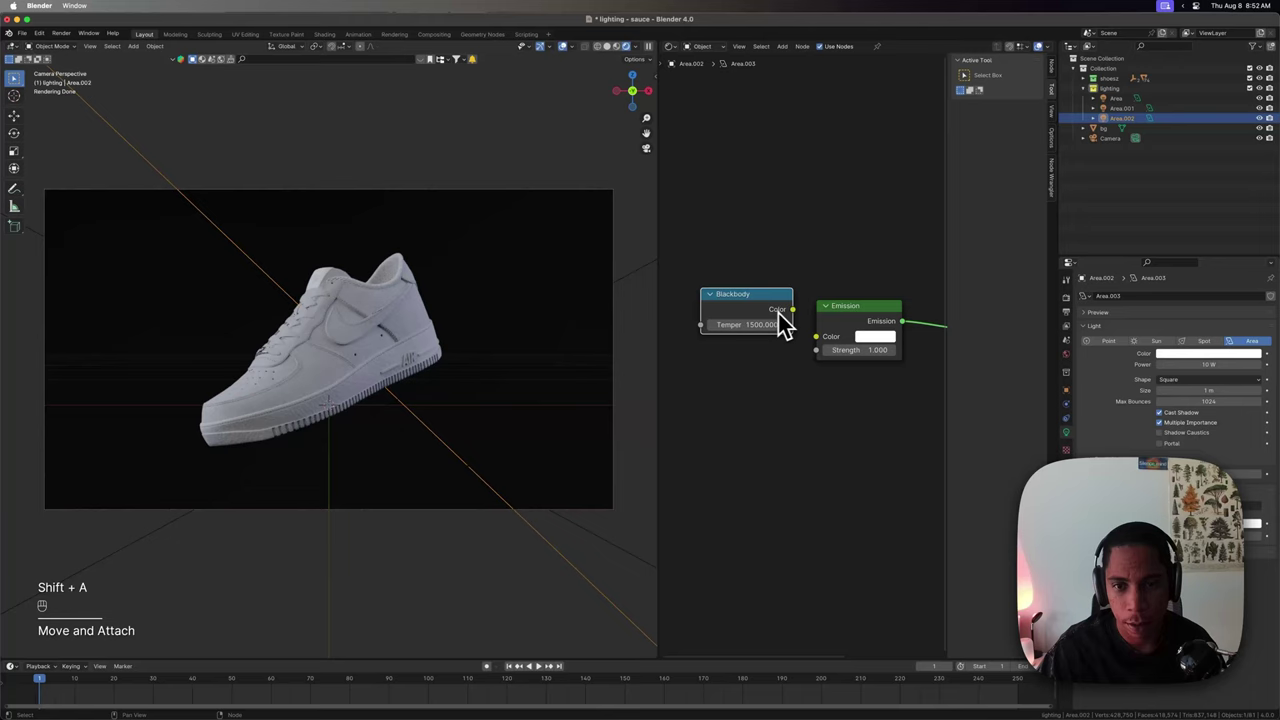
pyautogui.click(780, 315)
pyautogui.moveTo(792, 309); pyautogui.dragTo(816, 336)
# Set the Blackbody temperature of light Area.002 to 10000, check the rendered shoe and save the file.
pyautogui.click(738, 324)
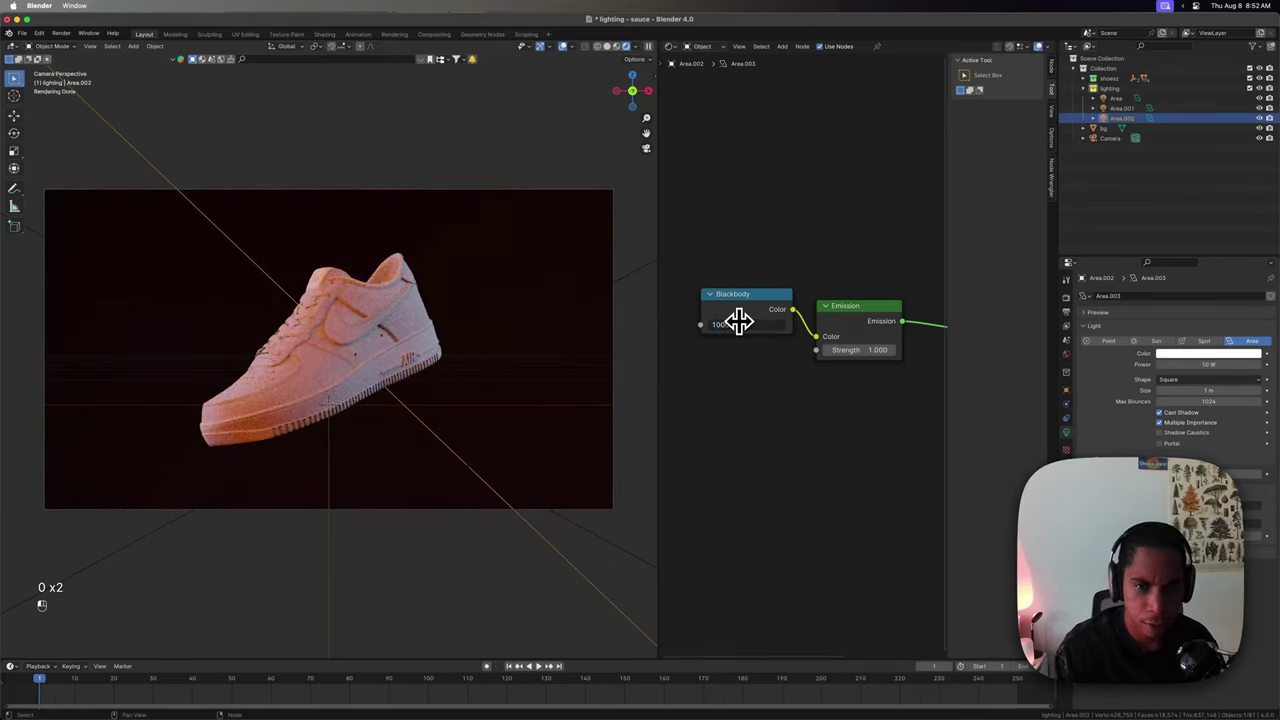
pyautogui.write('10000')
pyautogui.press('Return')
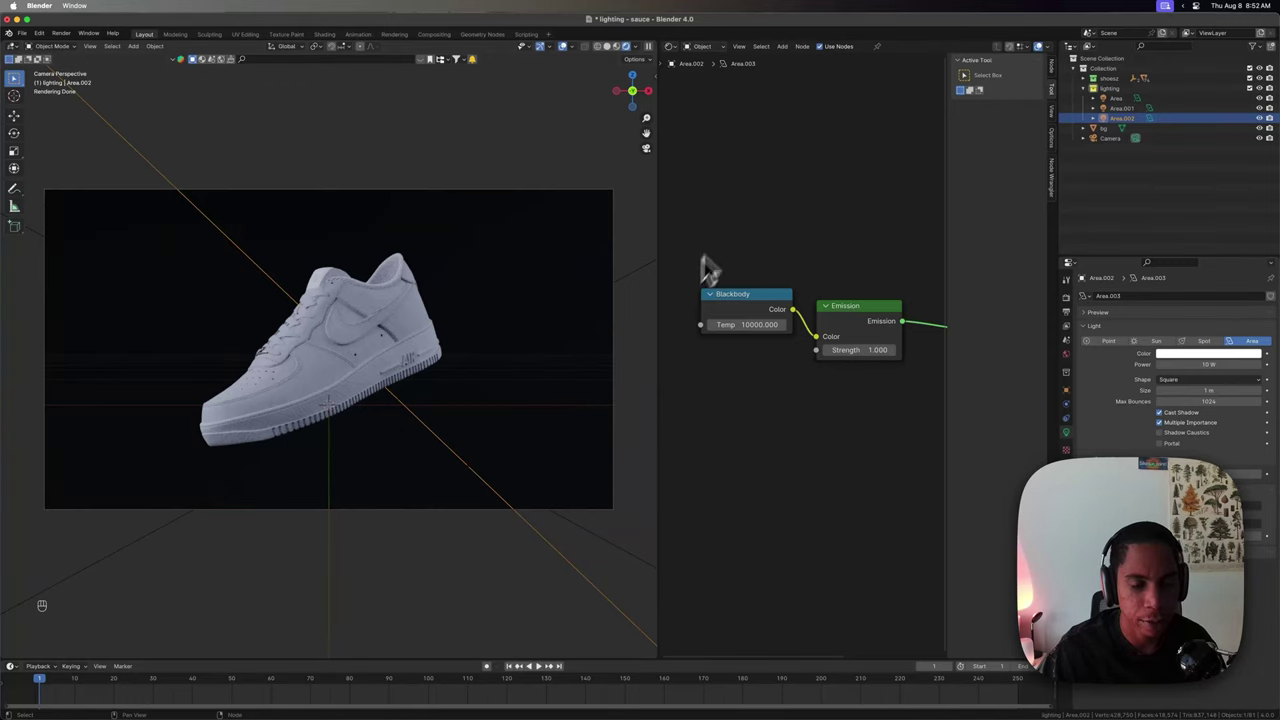
pyautogui.scroll(1, 565, 346)
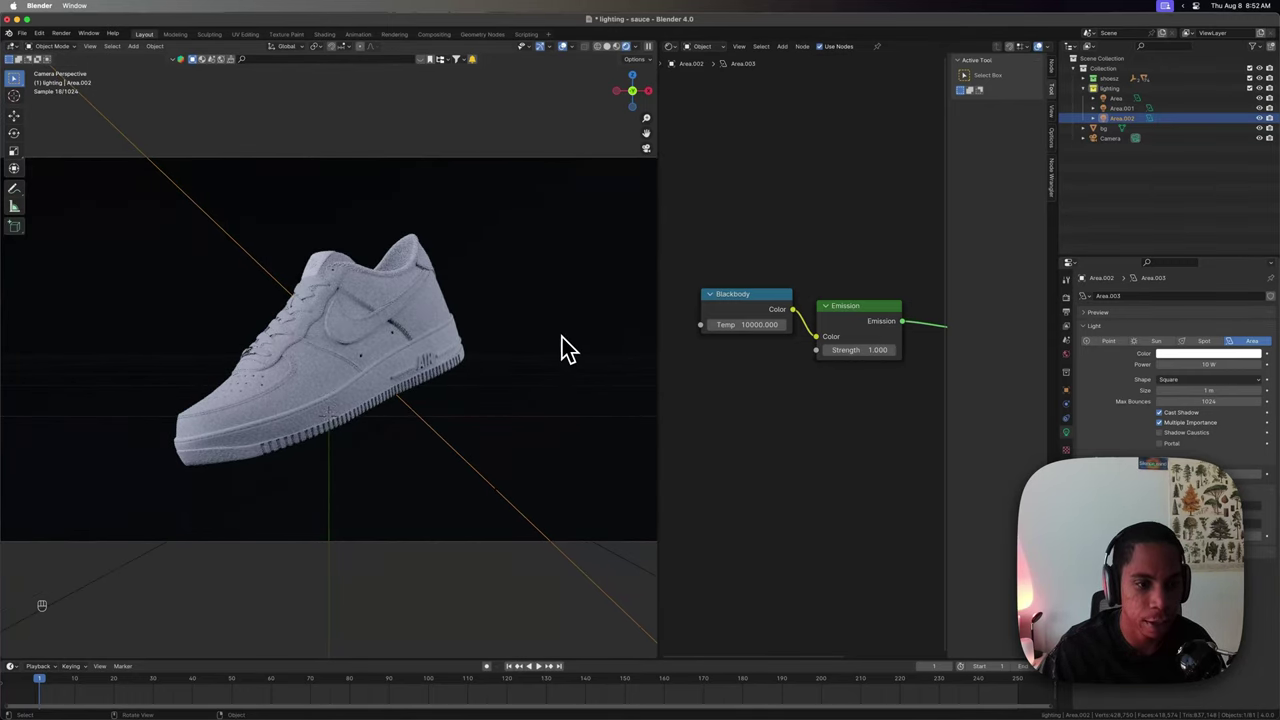
pyautogui.scroll(-1, 565, 346)
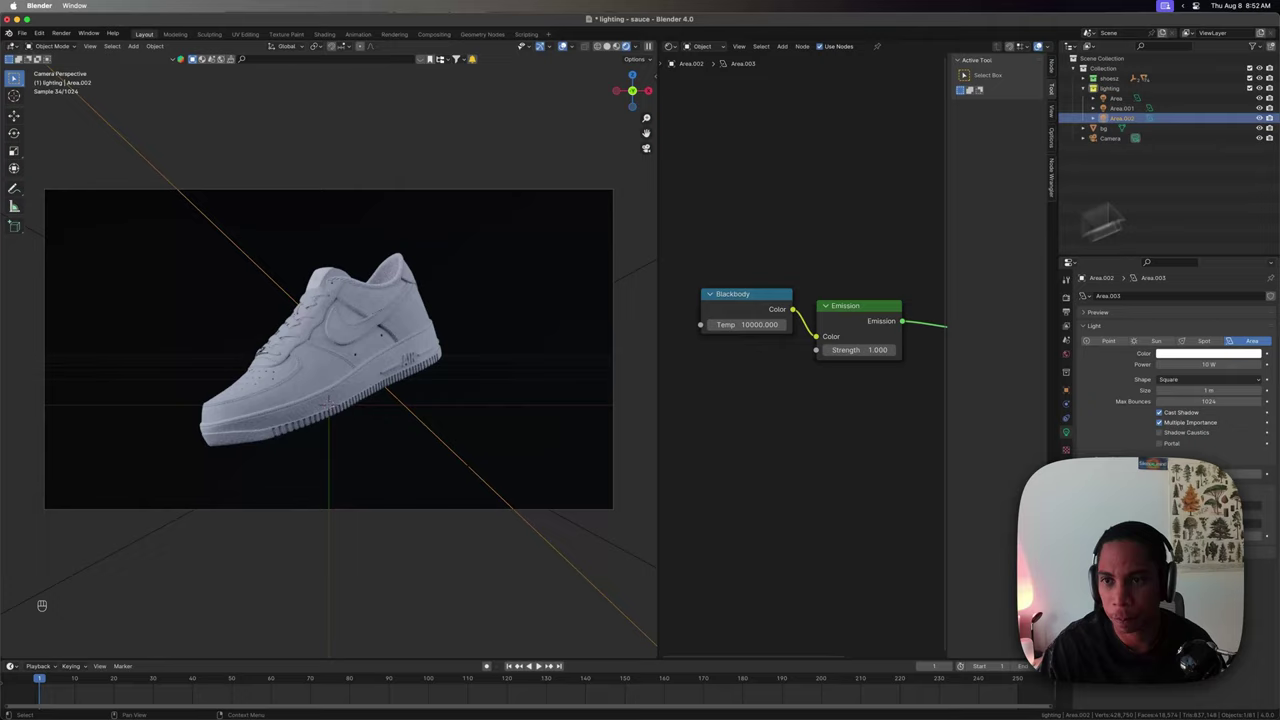
pyautogui.press('super+s')
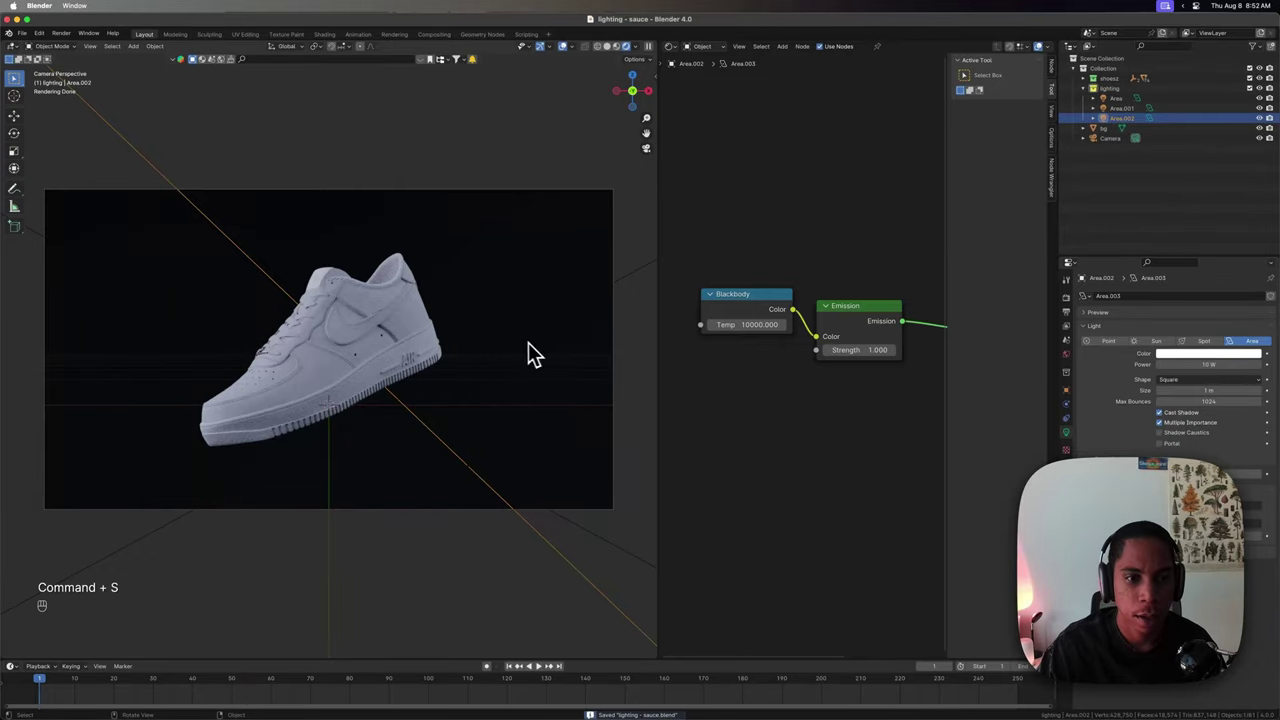
# Return the shoe viewport to solid shading.
pyautogui.moveTo(528, 342)
pyautogui.mouseDown(button='middle')
pyautogui.moveTo(449, 400)
pyautogui.moveTo(540, 348)
pyautogui.mouseUp(button='middle')
pyautogui.press('z')
pyautogui.scroll(-8, 445, 388)
pyautogui.press('`')
pyautogui.click(472, 384)
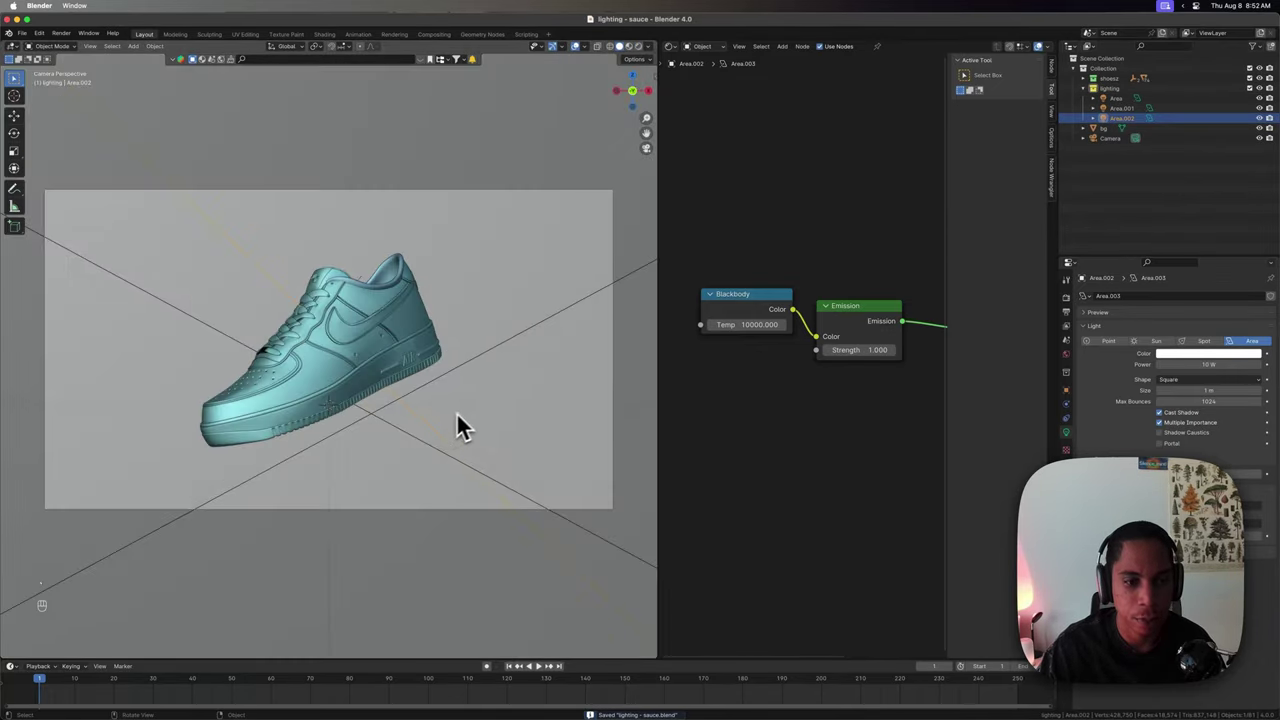
# Check the shoe in rendered shading, then return to solid shading and view the whole light setup.
pyautogui.press('z')
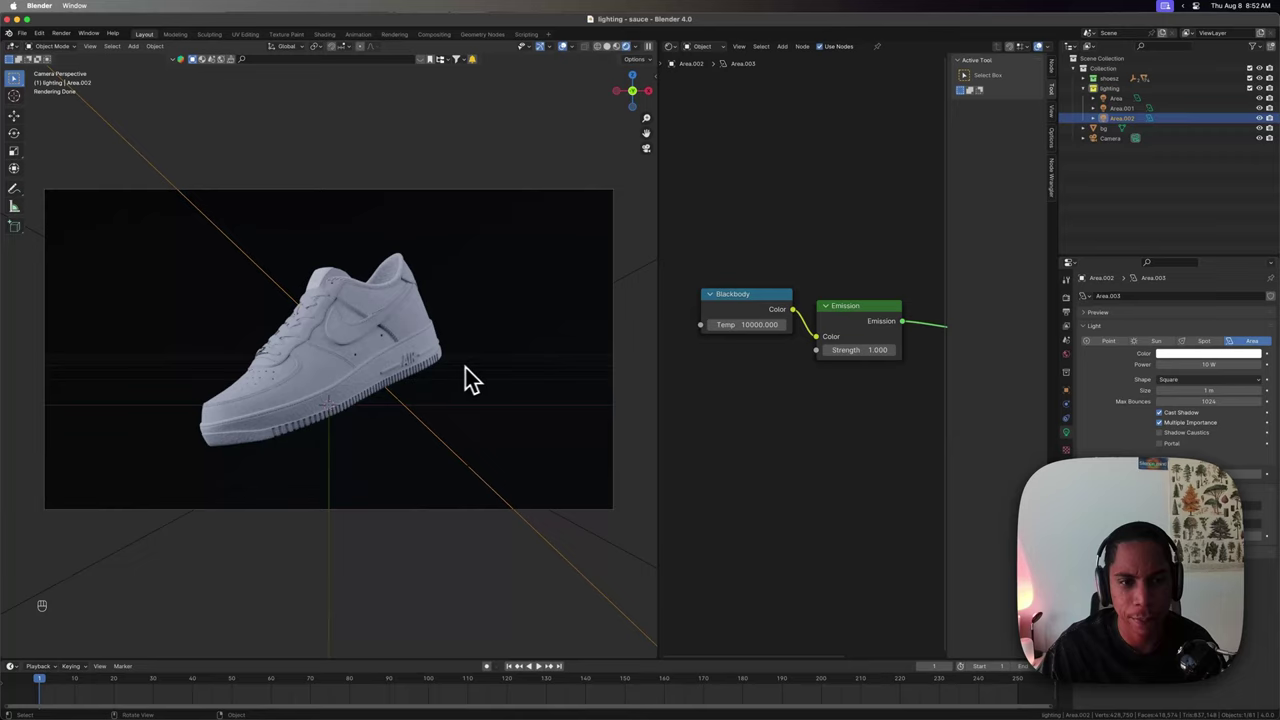
pyautogui.press('z')
pyautogui.click(583, 368)
pyautogui.moveTo(583, 368)
pyautogui.mouseDown(button='middle')
pyautogui.moveTo(536, 388)
pyautogui.moveTo(397, 391)
pyautogui.moveTo(487, 402)
pyautogui.mouseUp(button='middle')
pyautogui.scroll(-7, 397, 391)
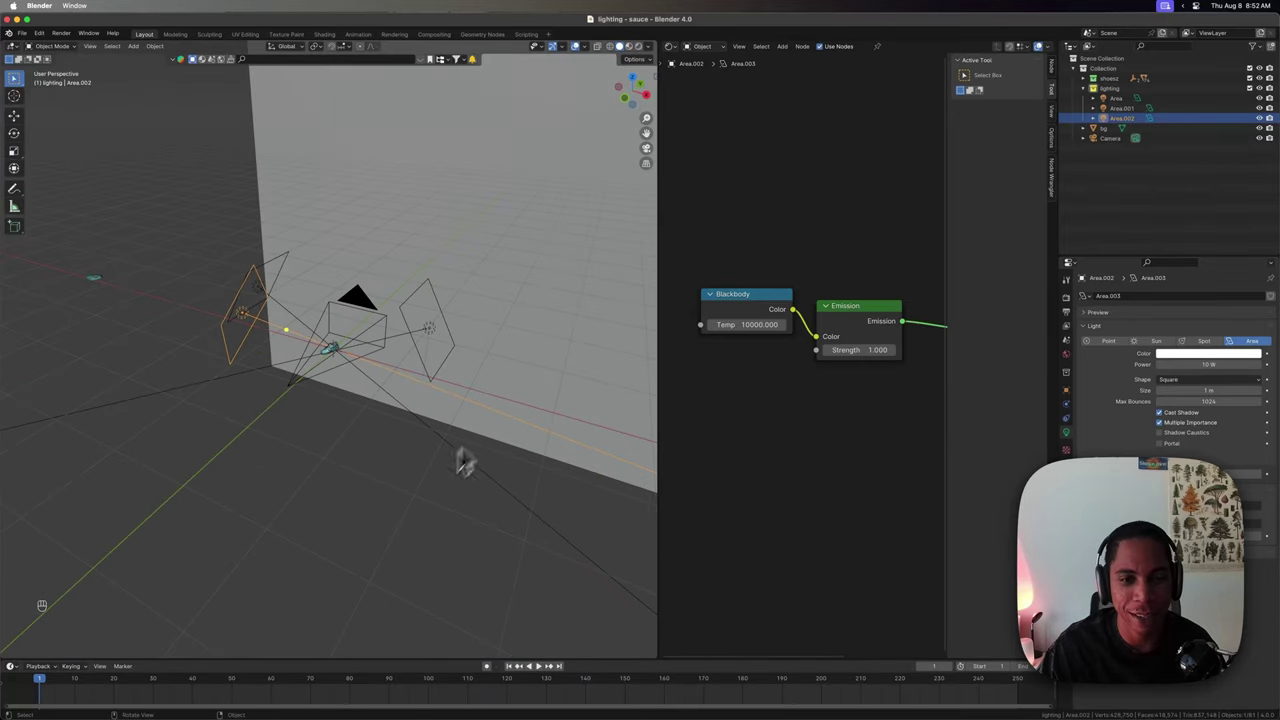
# Save the file and add a fourth area light at the shoe.
pyautogui.click(465, 462)
pyautogui.press('super+s')
pyautogui.hotkey('shift', 'a')
pyautogui.moveTo(406, 515)
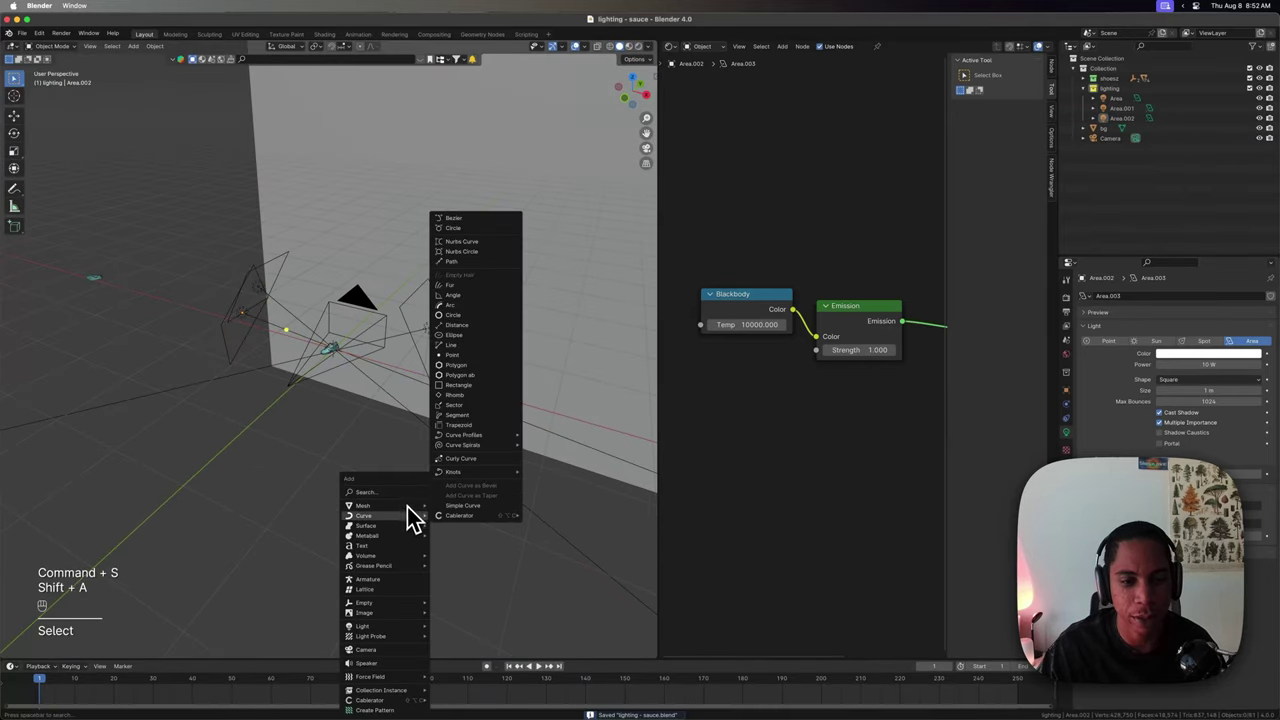
pyautogui.moveTo(392, 627)
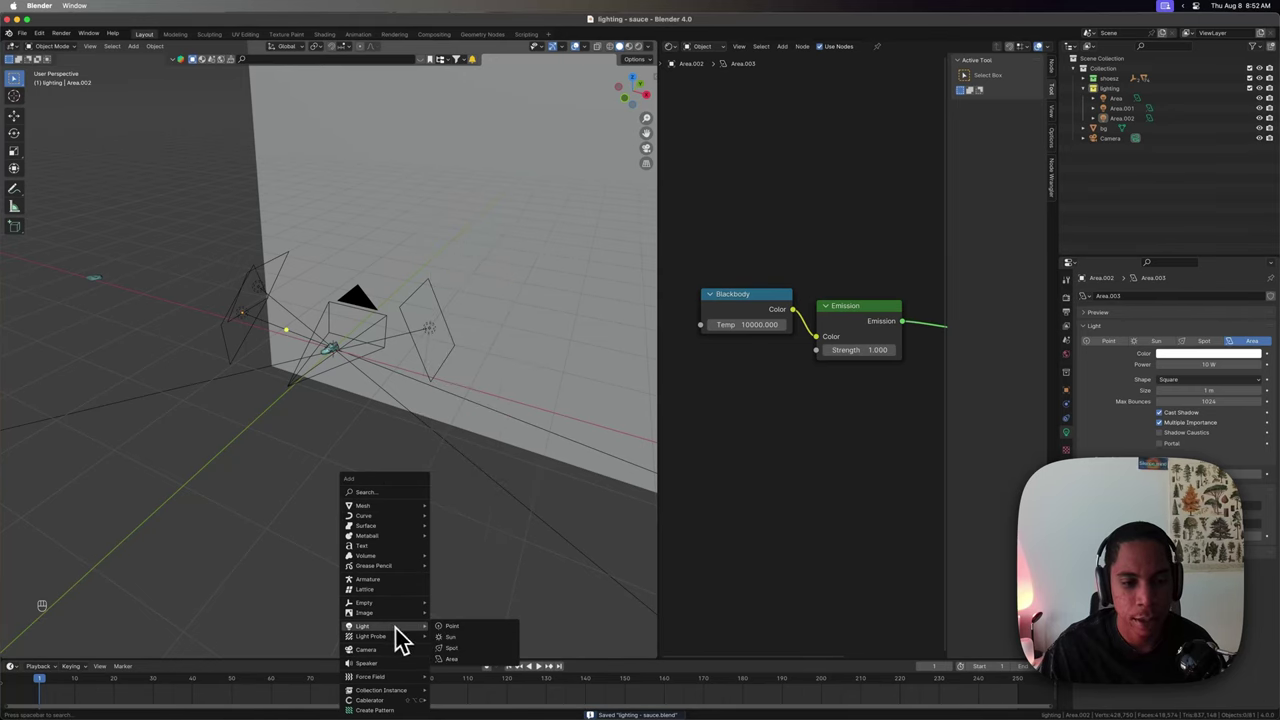
pyautogui.click(487, 661)
pyautogui.moveTo(490, 673); pyautogui.dragTo(423, 449, button='middle')
pyautogui.write('ry')
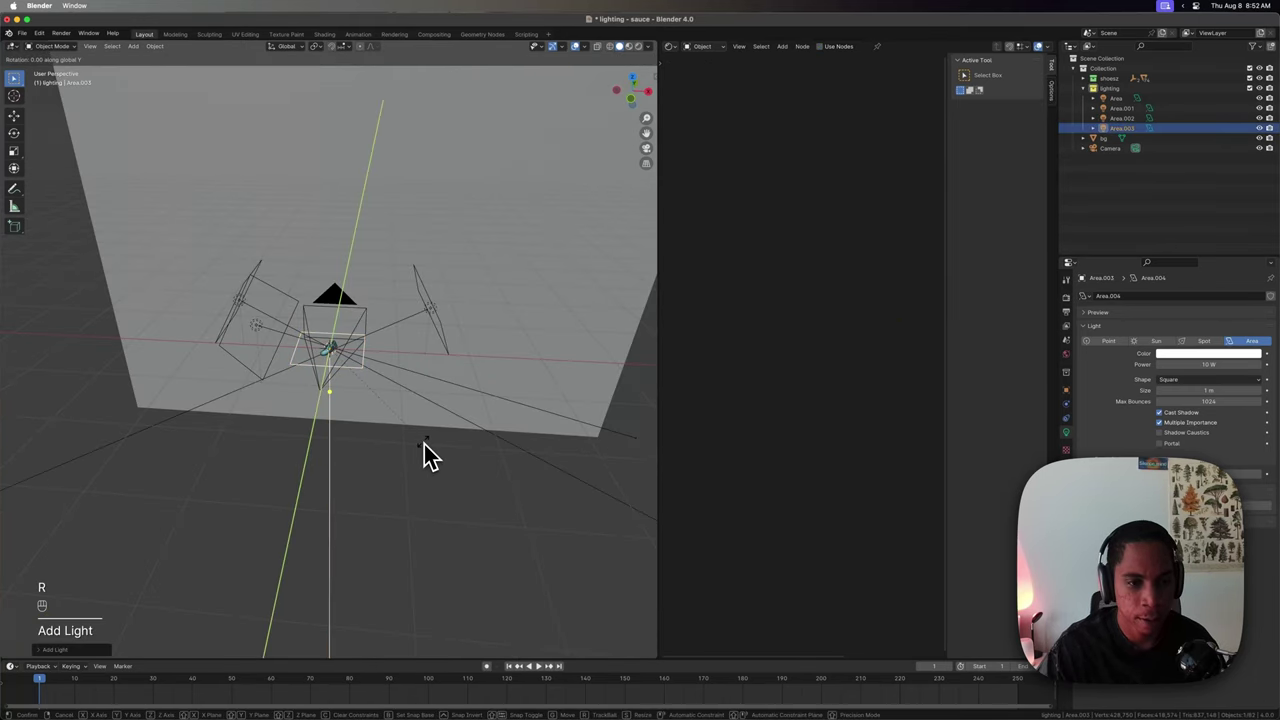
pyautogui.write('90')
pyautogui.write('r')
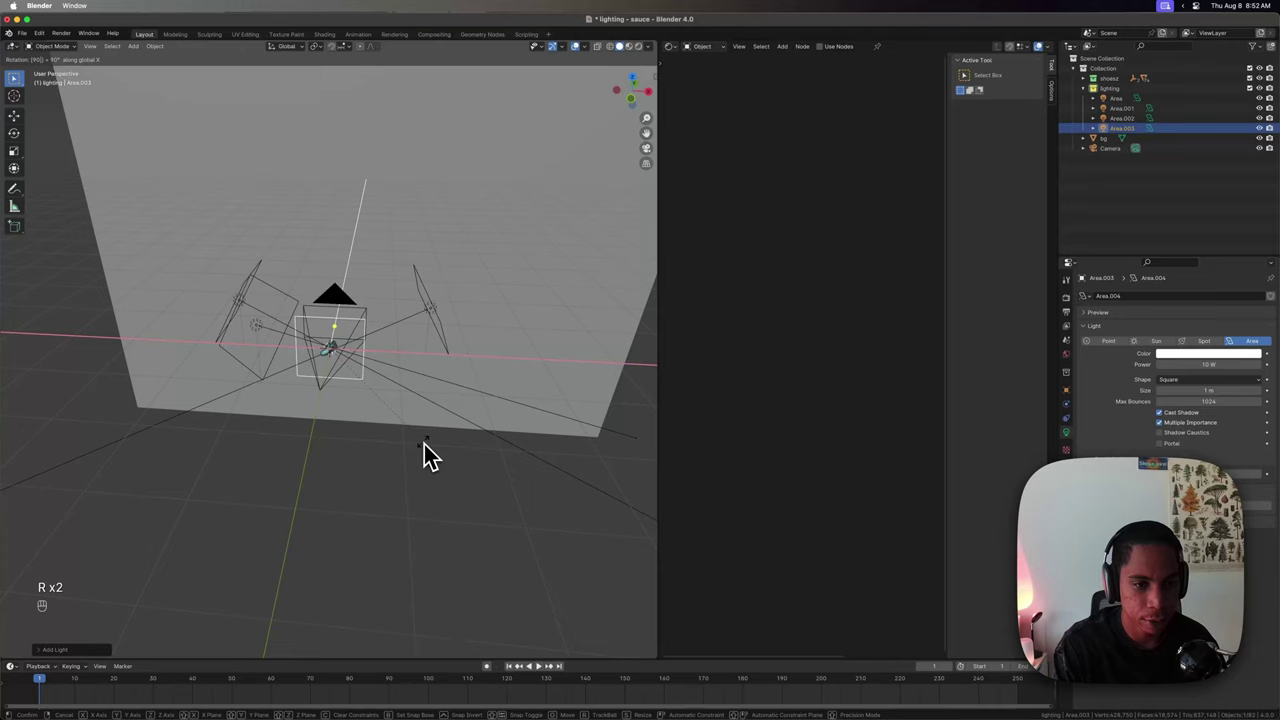
pyautogui.click(423, 446)
pyautogui.press('super+z')
pyautogui.press('r')
pyautogui.press('z')
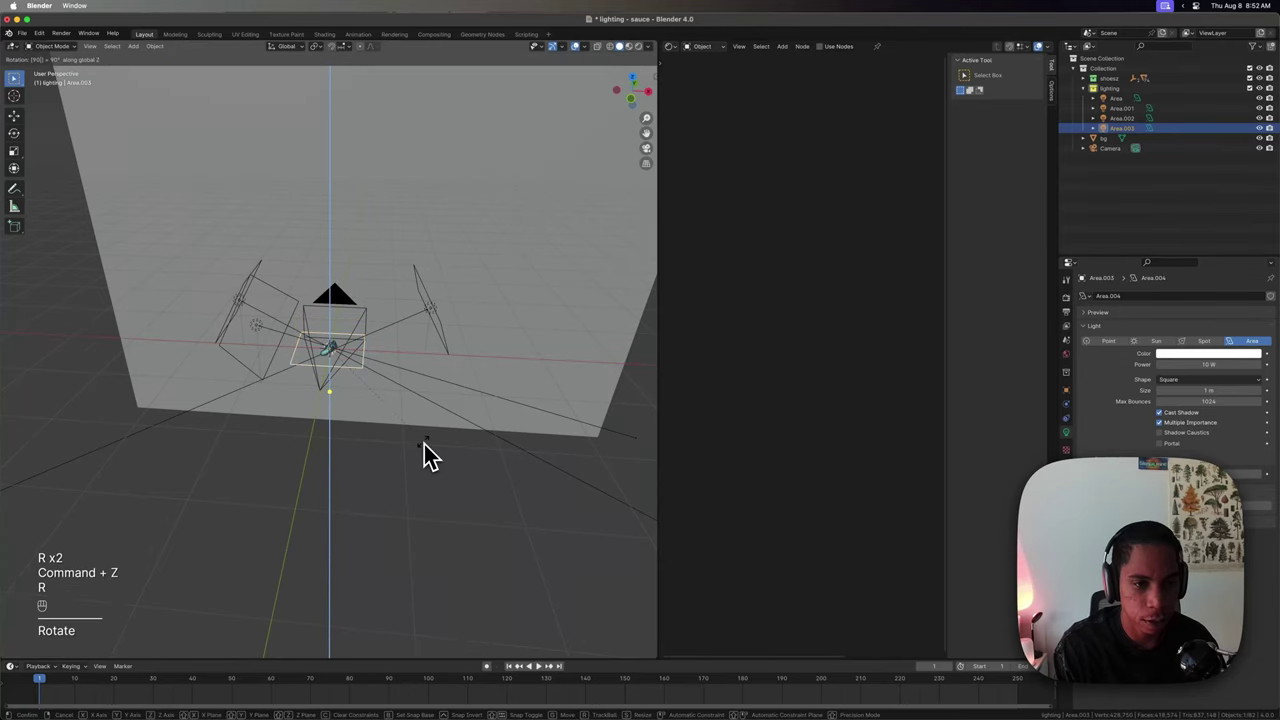
pyautogui.click(424, 444)
# Move the new area light along Y toward the backdrop, to about 13.5 m.
pyautogui.moveTo(424, 444); pyautogui.dragTo(374, 458, button='middle')
pyautogui.press('g')
pyautogui.press('y')
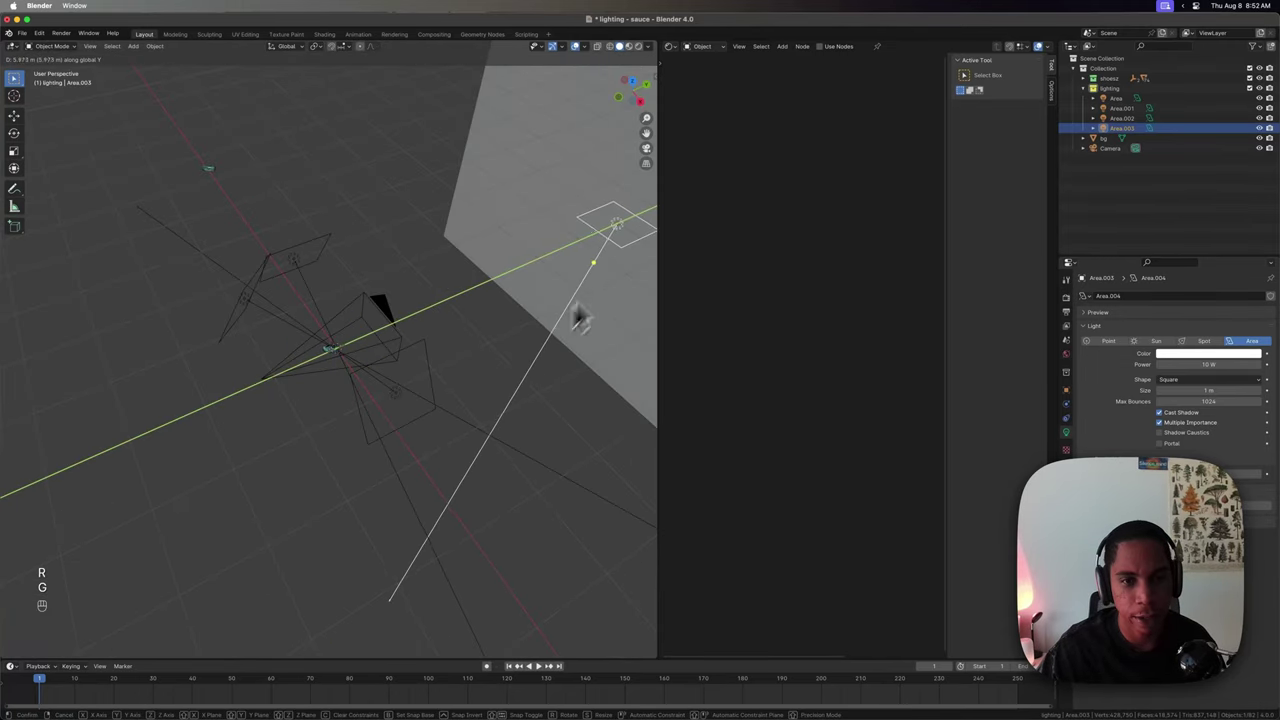
pyautogui.click(578, 318)
pyautogui.moveTo(589, 303); pyautogui.dragTo(243, 320, button='middle')
pyautogui.scroll(-4, 243, 320)
pyautogui.press('g')
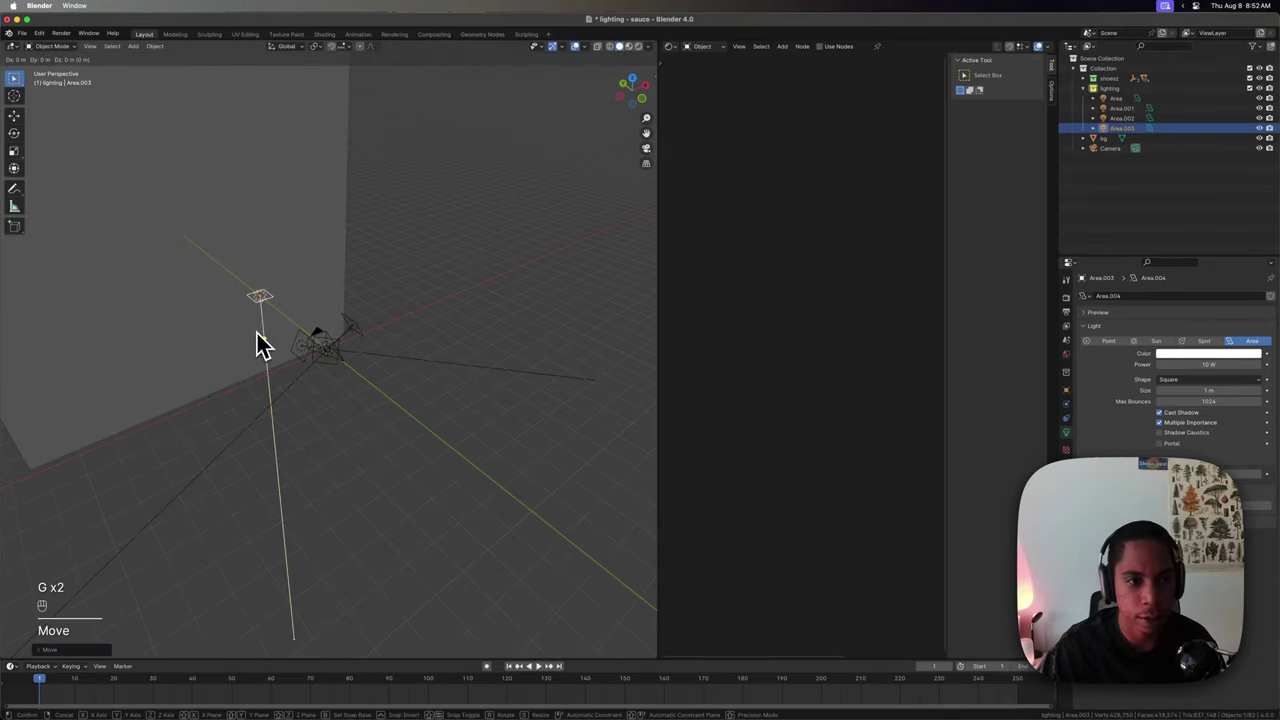
pyautogui.press('y')
pyautogui.click(188, 295)
# Lower the new area light along Z to about -10.7 m, near the backdrop's lower edge.
pyautogui.press('g')
pyautogui.press('z')
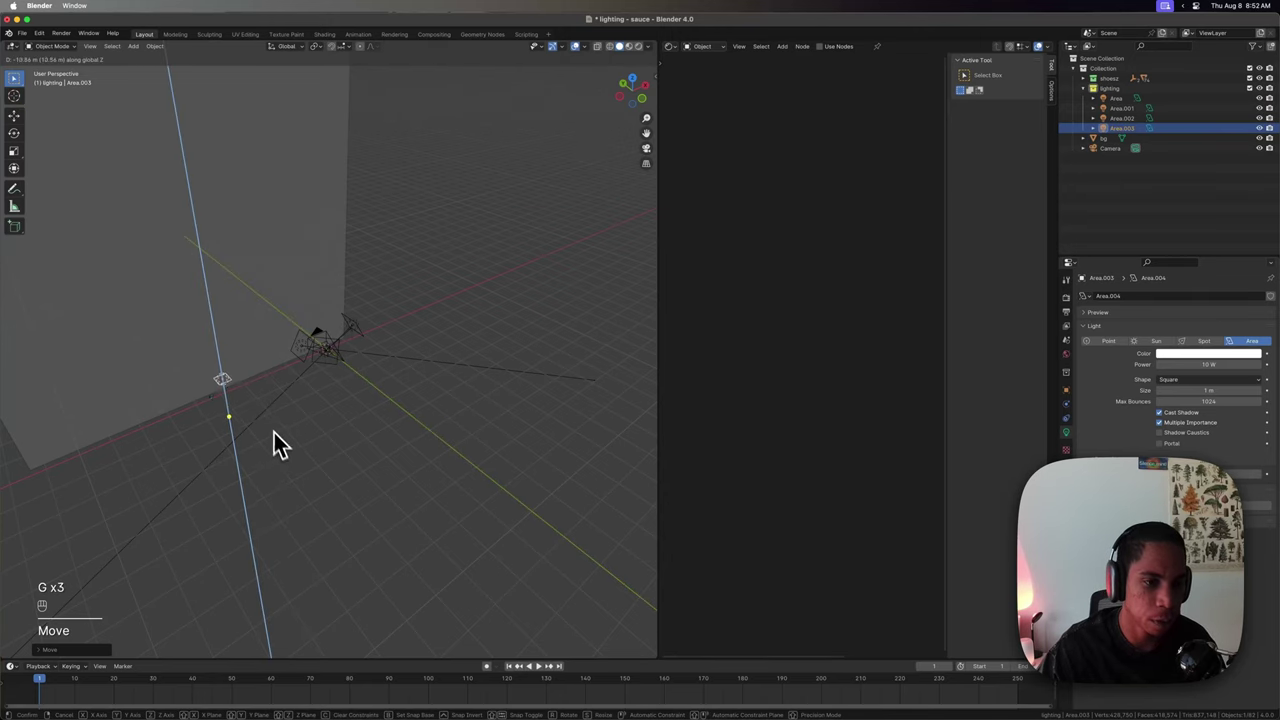
pyautogui.click(269, 426)
pyautogui.scroll(-3, 259, 418)
pyautogui.scroll(3, 258, 419)
# Turn the backdrop light to face upward by setting its X rotation to 180°.
pyautogui.keyDown('shift'); pyautogui.moveTo(258, 419); pyautogui.dragTo(623, 495, button='middle'); pyautogui.keyUp('shift')
pyautogui.press('r')
pyautogui.press('x')
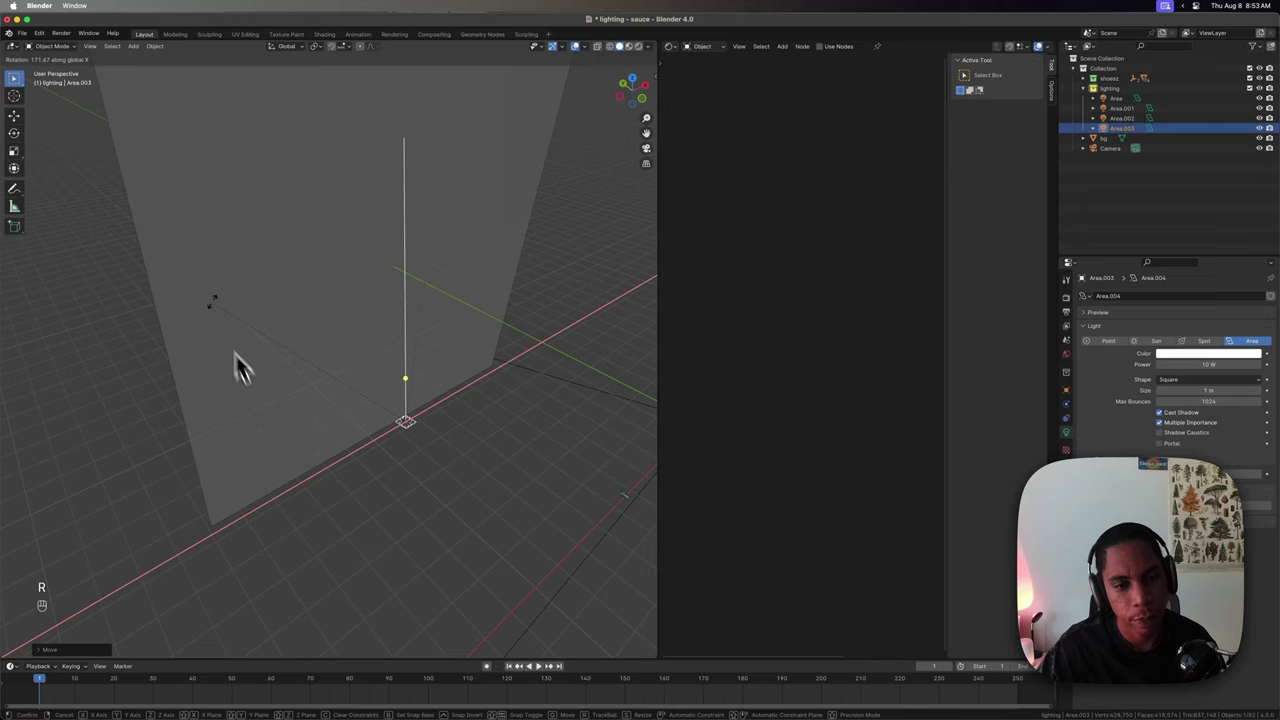
pyautogui.press('ctrl')
pyautogui.click(154, 246)
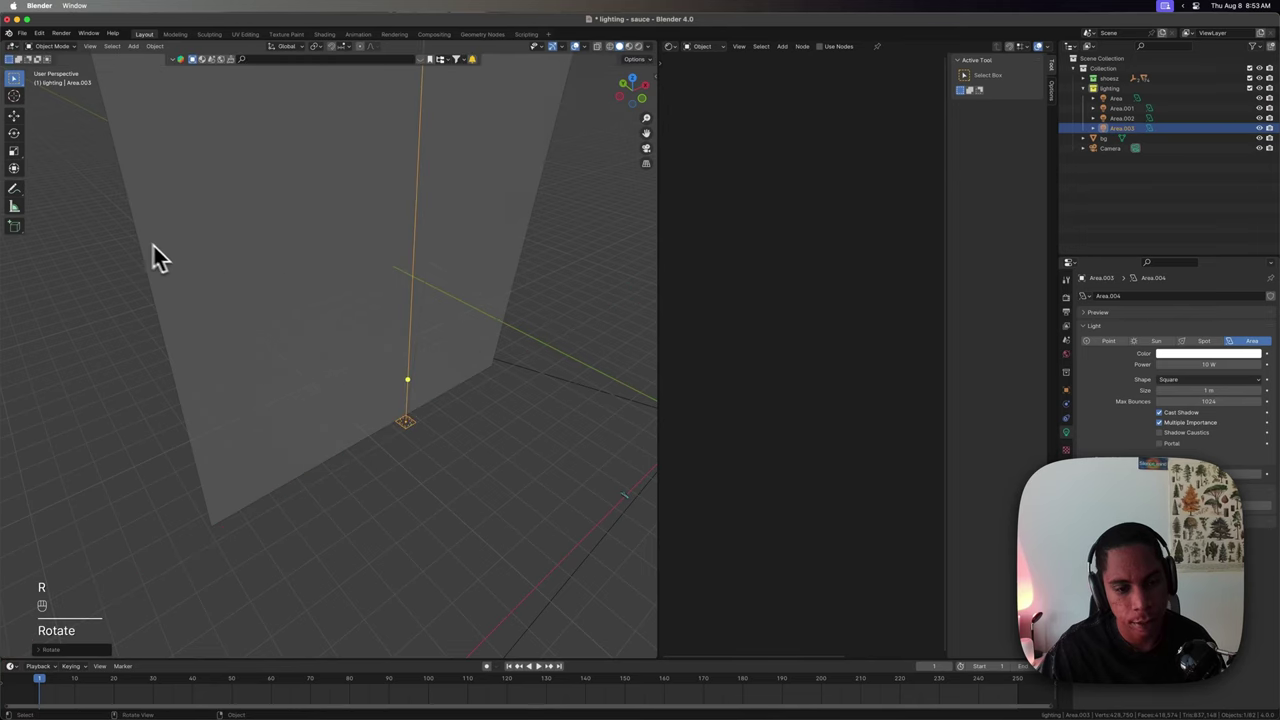
pyautogui.press('n')
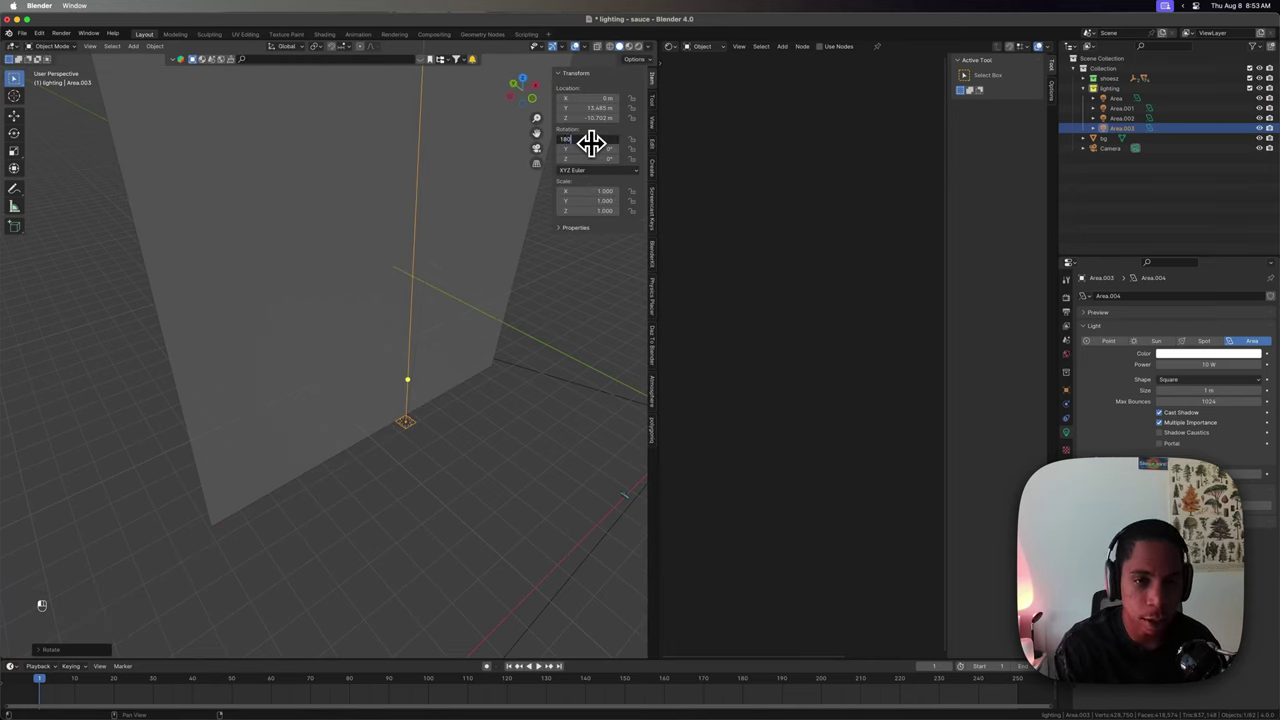
pyautogui.press('Return')
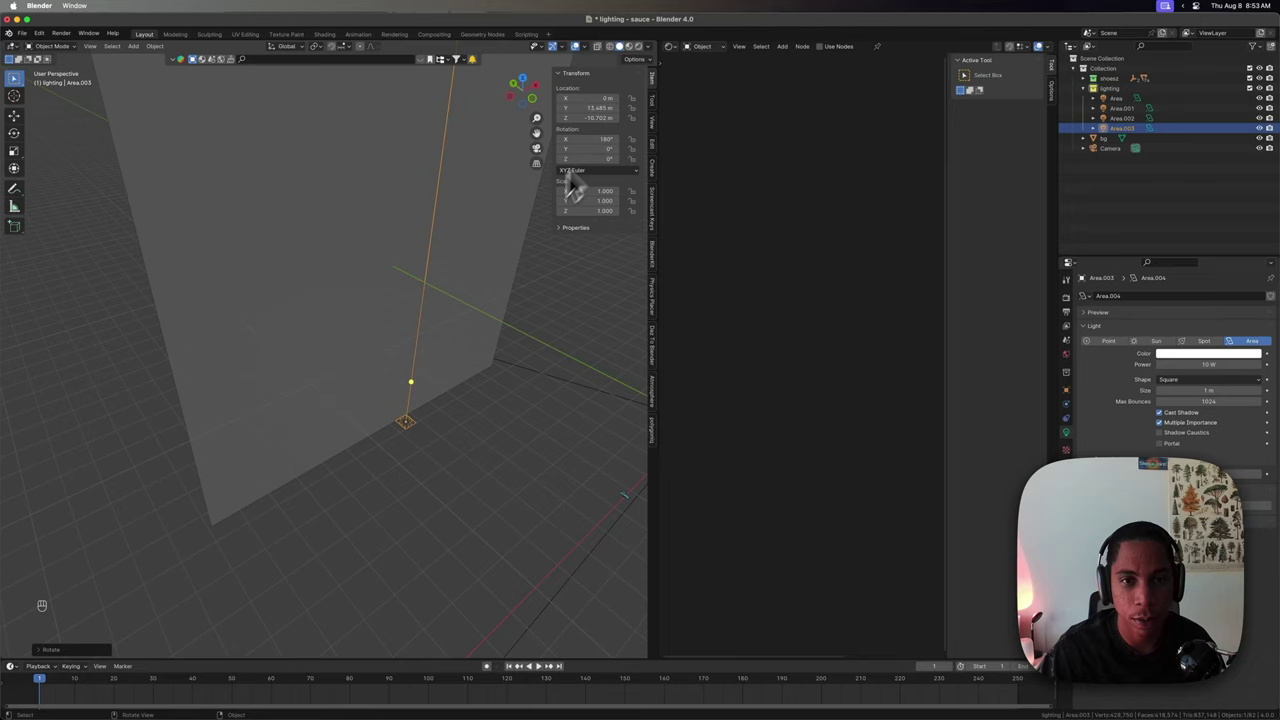
# Stretch the backdrop light along X to a scale of about 29.2, roughly spanning the backdrop's width.
pyautogui.moveTo(508, 424); pyautogui.dragTo(310, 423, button='middle')
pyautogui.moveTo(477, 462); pyautogui.dragTo(425, 457, button='middle')
pyautogui.moveTo(322, 450); pyautogui.dragTo(296, 505, button='middle')
pyautogui.moveTo(322, 462); pyautogui.dragTo(294, 458, button='middle')
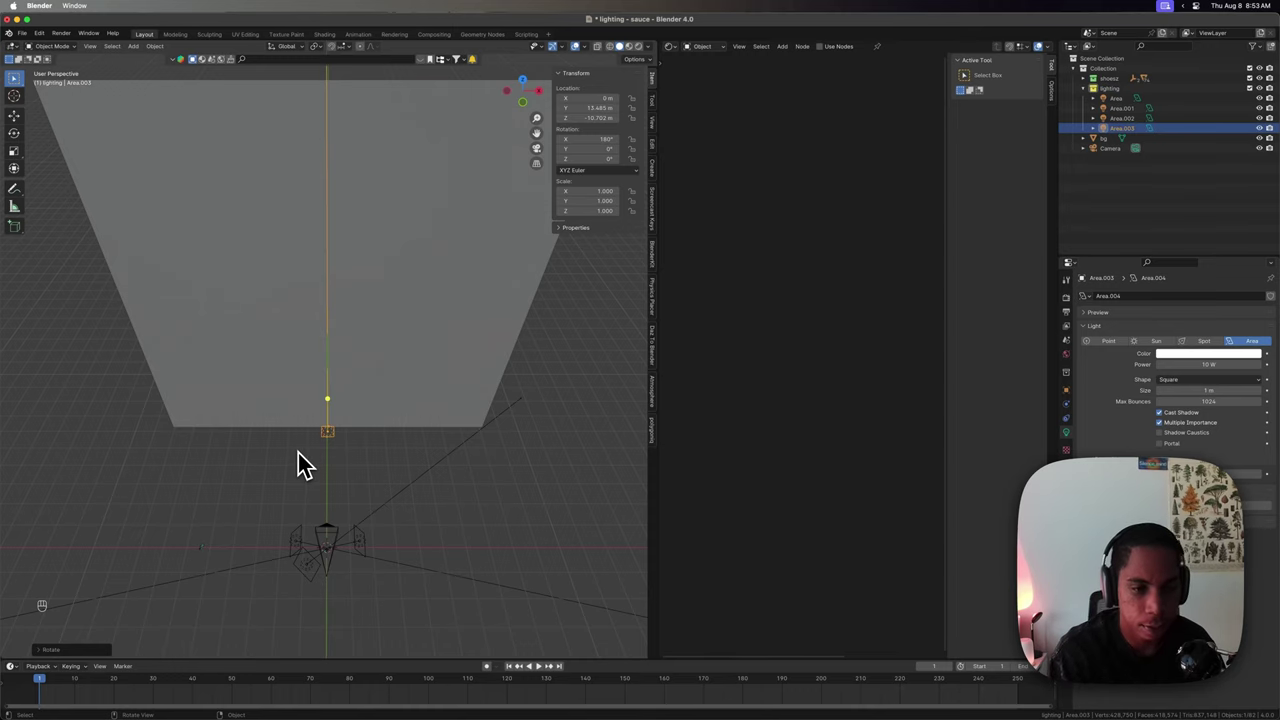
pyautogui.press('s')
pyautogui.press('x')
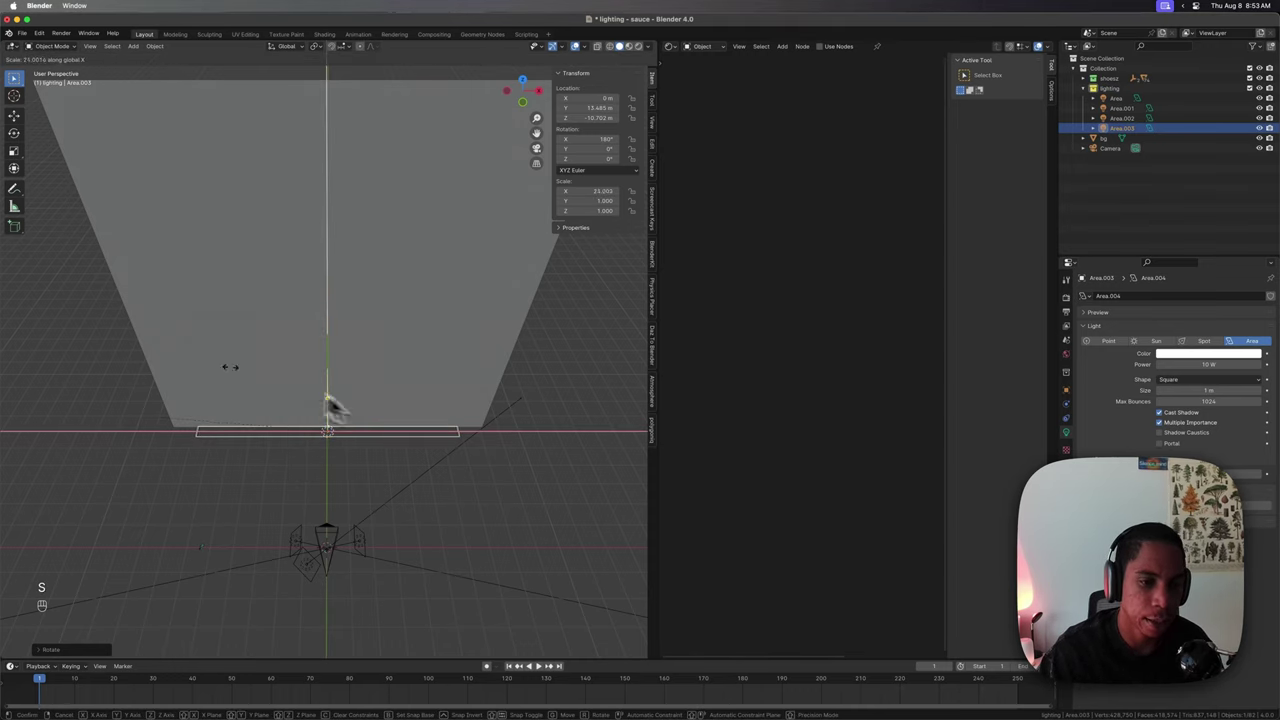
pyautogui.click(571, 363)
# Lower the backdrop light to about -14.1 m in Z and shift it along Y to about 15.5 m.
pyautogui.moveTo(571, 363); pyautogui.dragTo(596, 398, button='middle')
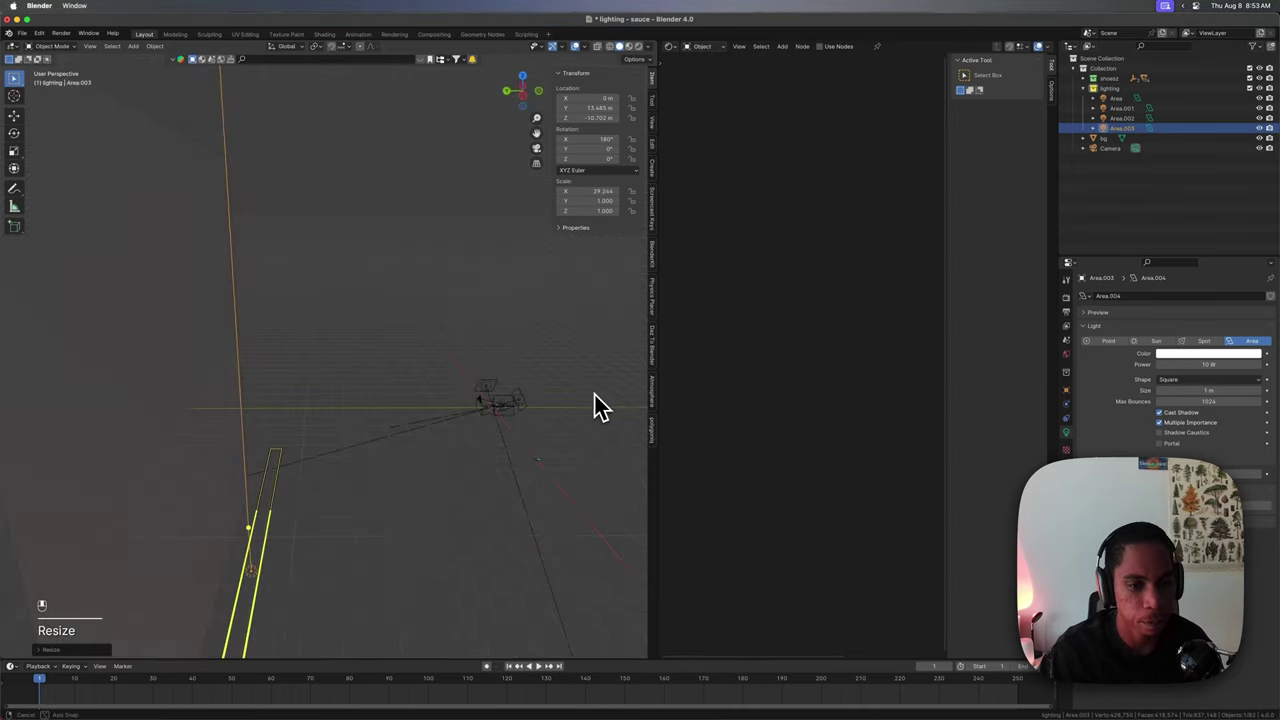
pyautogui.press('g')
pyautogui.press('z')
pyautogui.click(410, 503)
pyautogui.moveTo(410, 505); pyautogui.dragTo(396, 542, button='middle')
pyautogui.press('g')
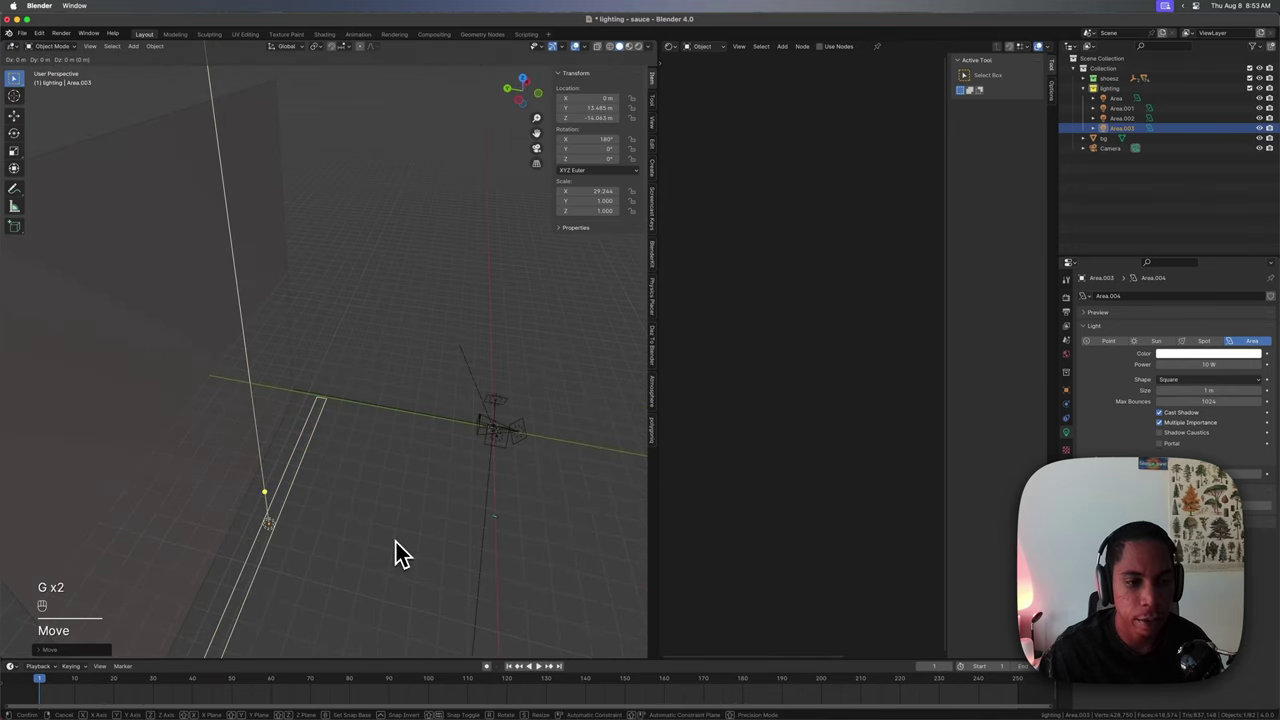
pyautogui.click(371, 545)
# View the shoe through the camera in rendered shading.
pyautogui.press('`')
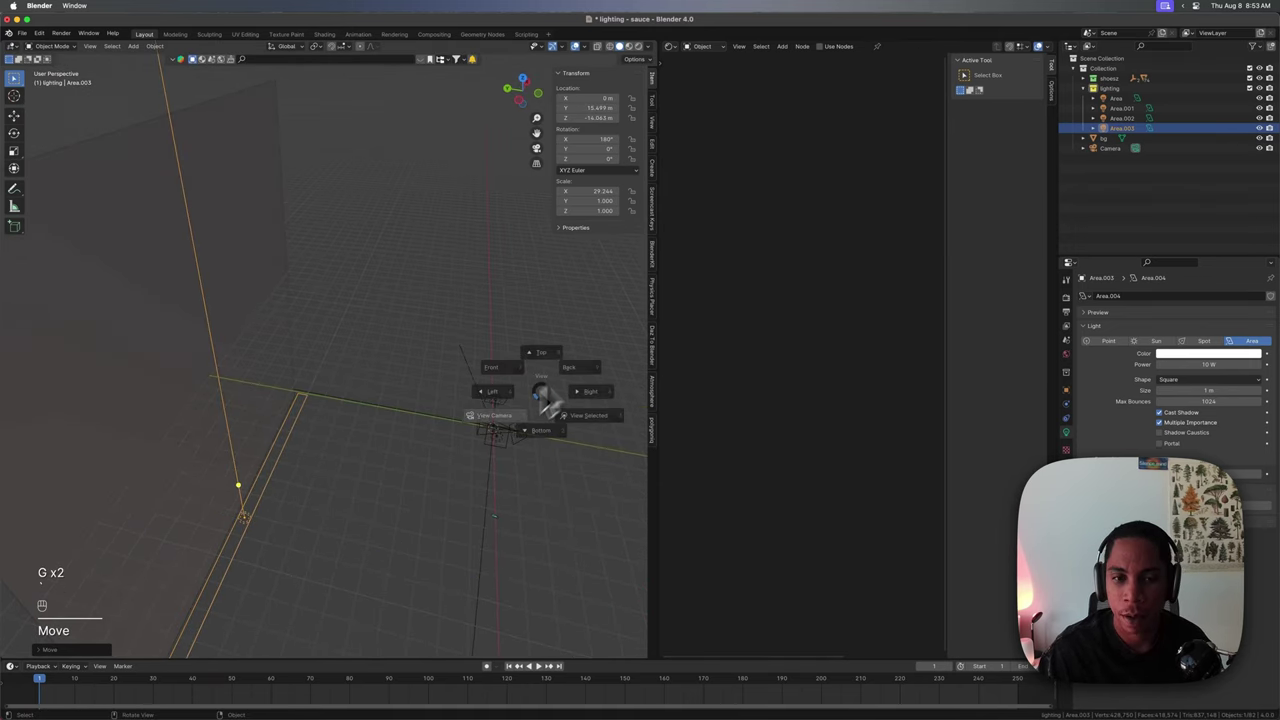
pyautogui.click(404, 490)
pyautogui.press('`')
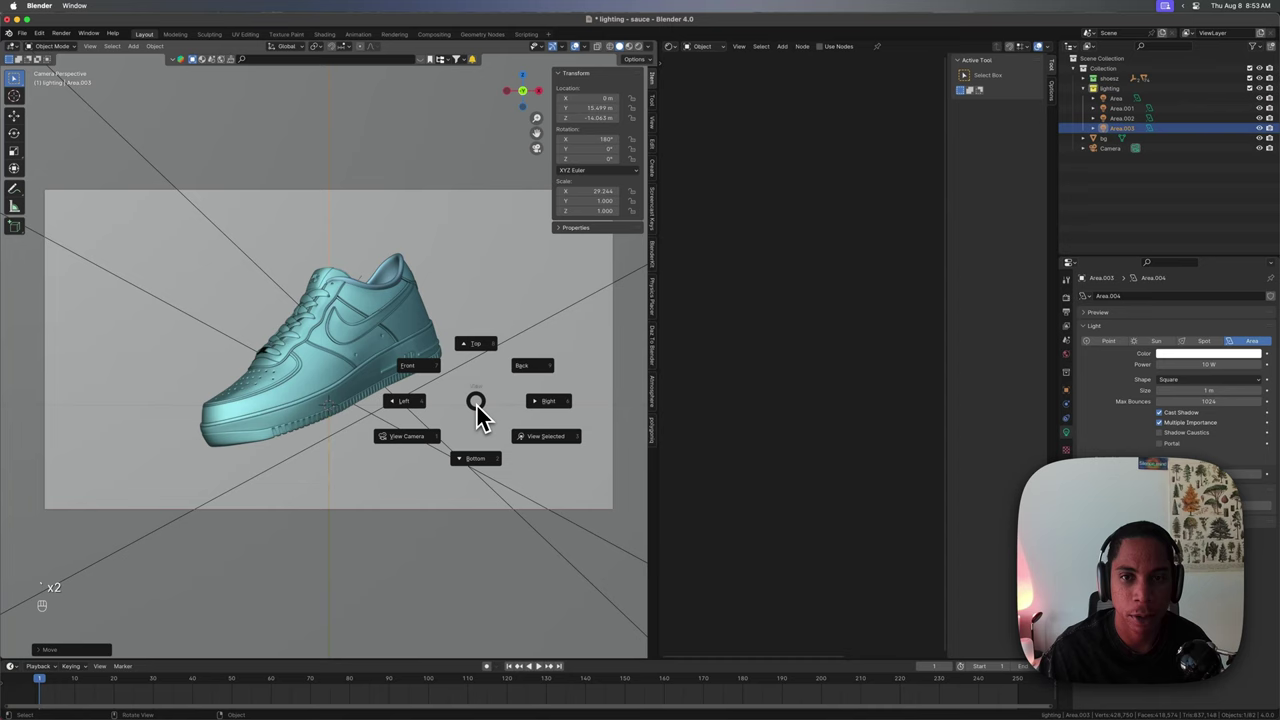
pyautogui.click(405, 436)
pyautogui.press('`')
pyautogui.click(356, 475)
pyautogui.press('z')
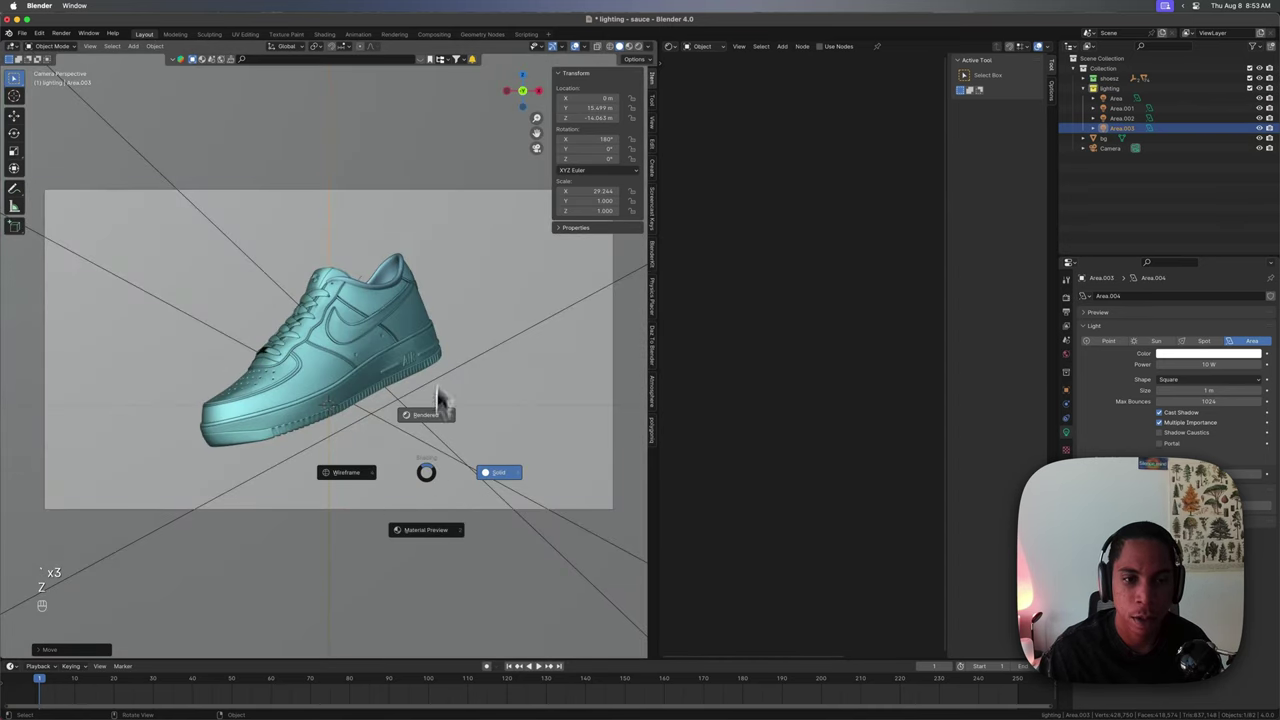
pyautogui.click(440, 405)
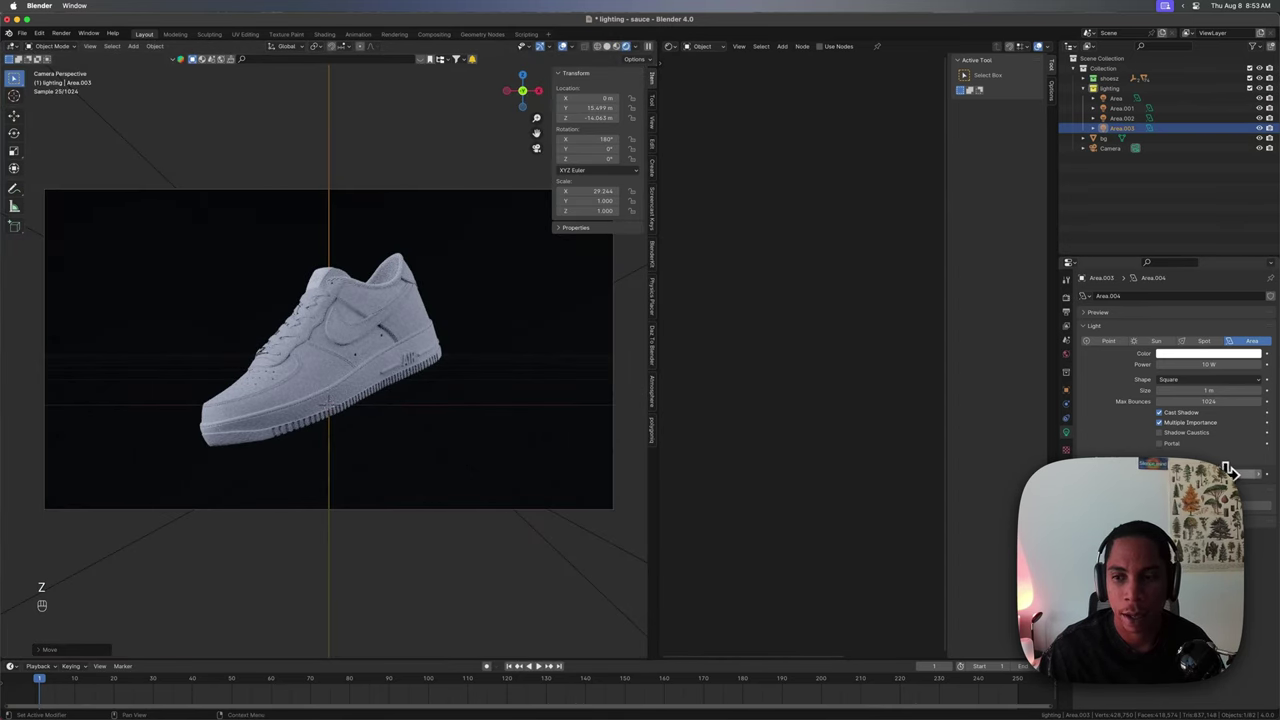
# Set the power of the backdrop light to 3000 W.
pyautogui.moveTo(1234, 472); pyautogui.dragTo(1200, 472)
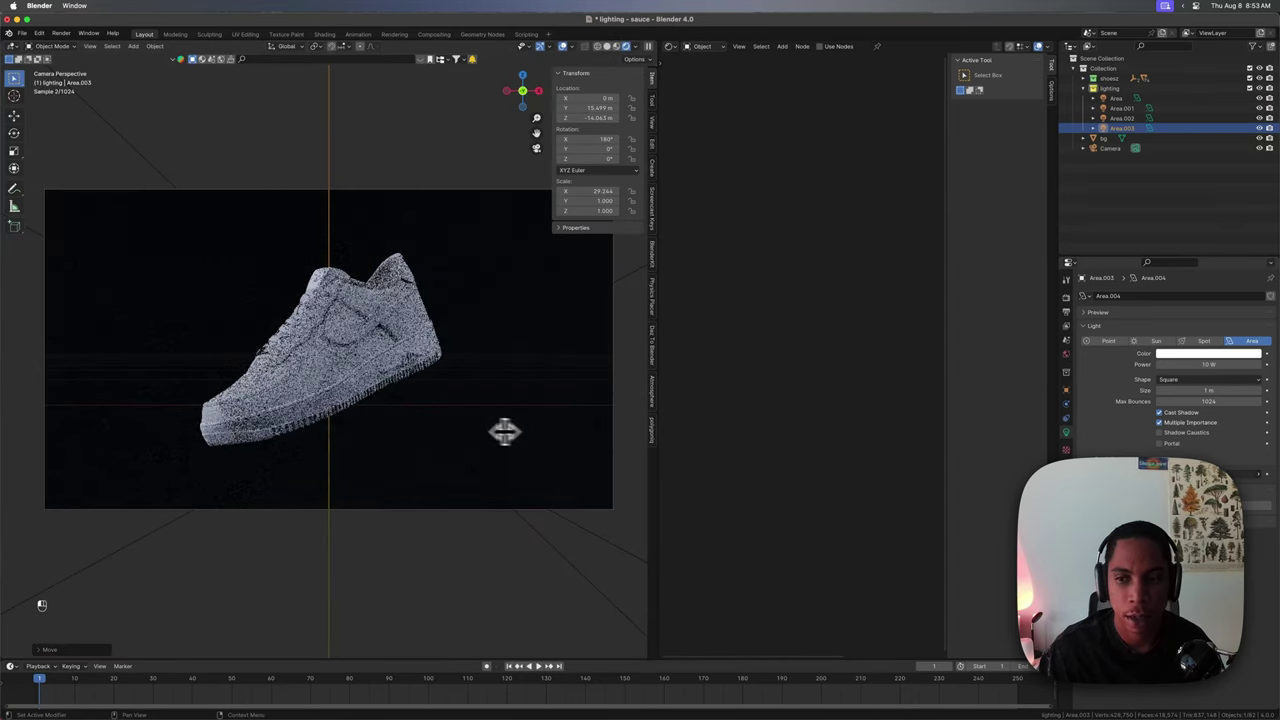
pyautogui.moveTo(1208, 365)
pyautogui.mouseDown()
pyautogui.moveTo(1250, 365)
pyautogui.moveTo(1215, 364)
pyautogui.mouseUp()
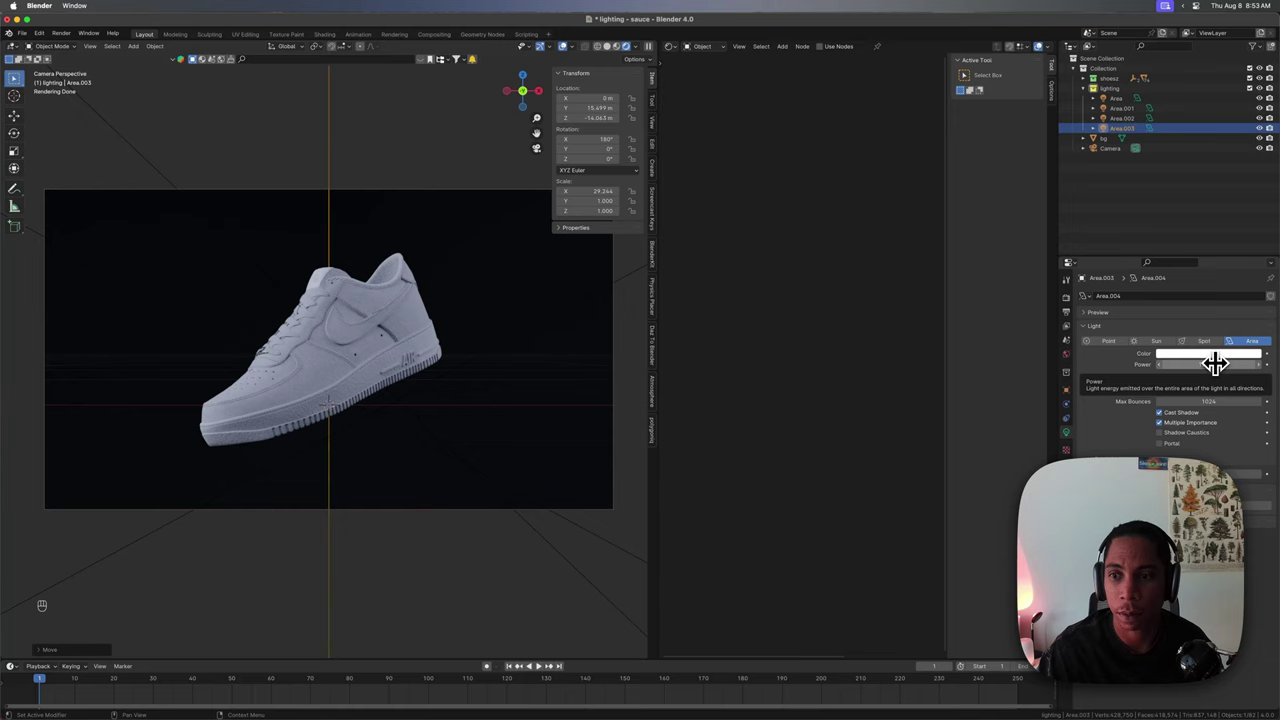
pyautogui.click(1214, 364)
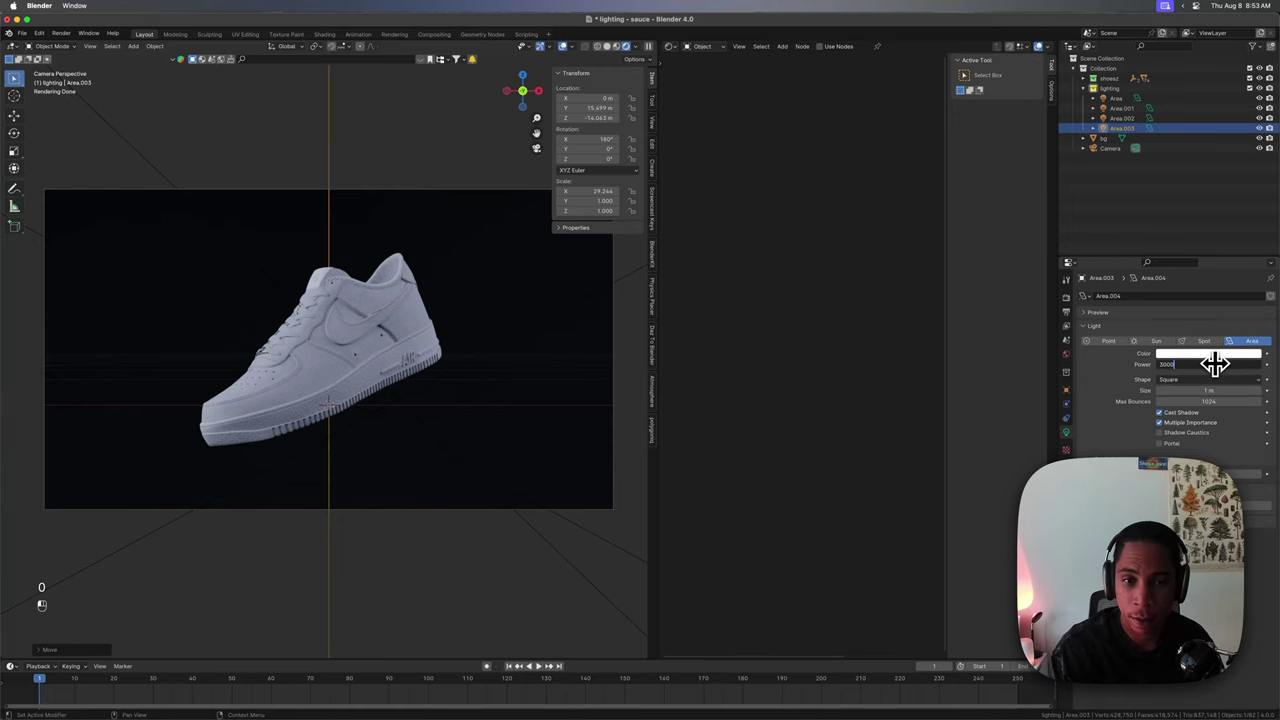
pyautogui.press('Return')
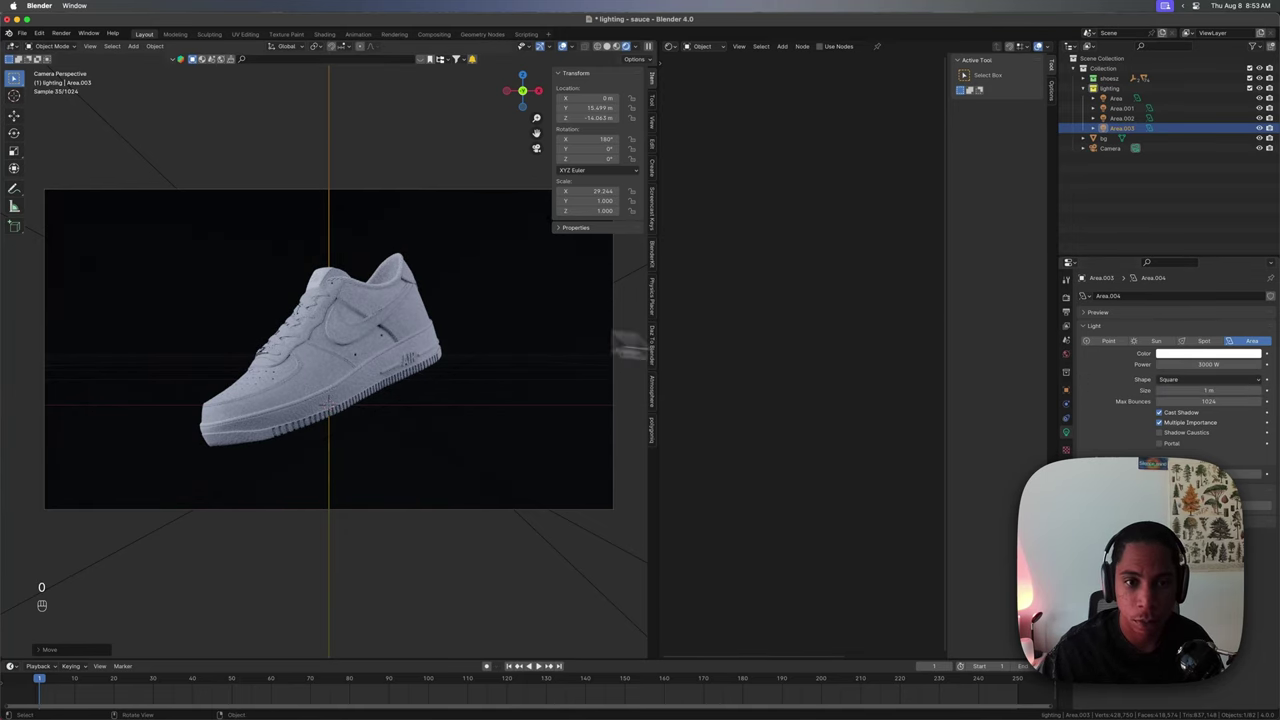
pyautogui.moveTo(470, 340); pyautogui.dragTo(462, 350, button='middle')
pyautogui.press('g')
pyautogui.press('z')
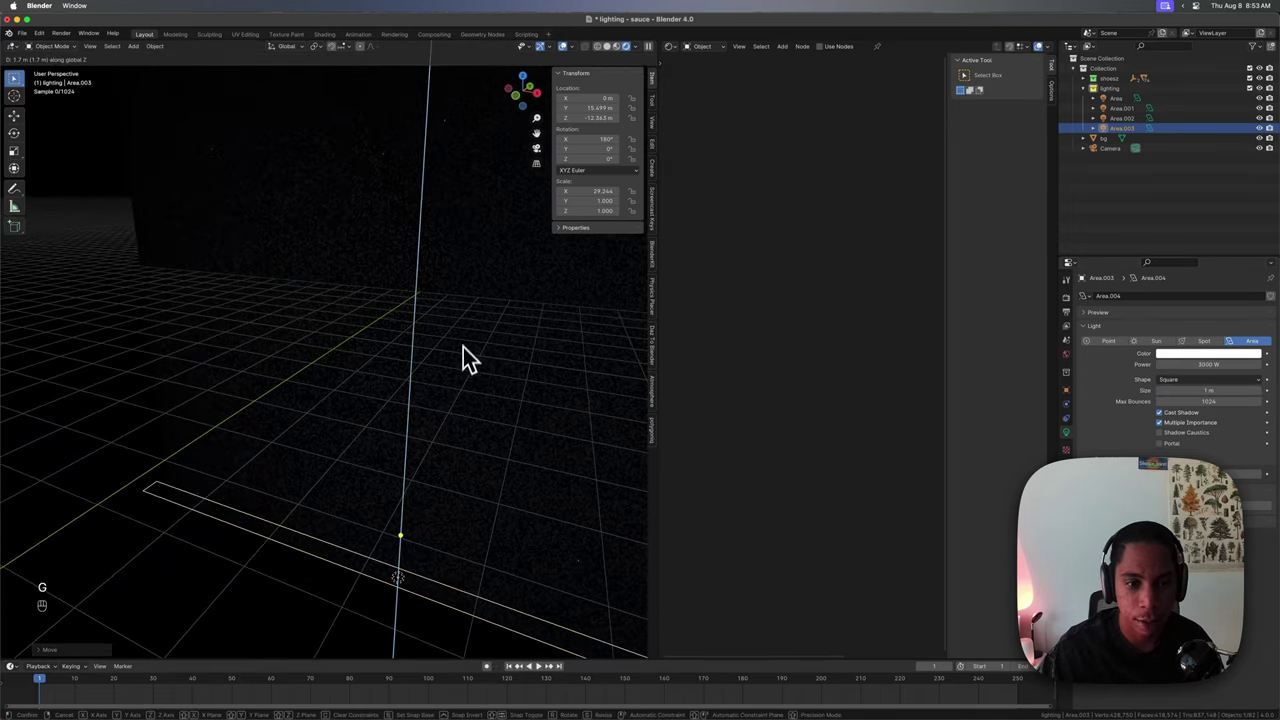
pyautogui.click(468, 413)
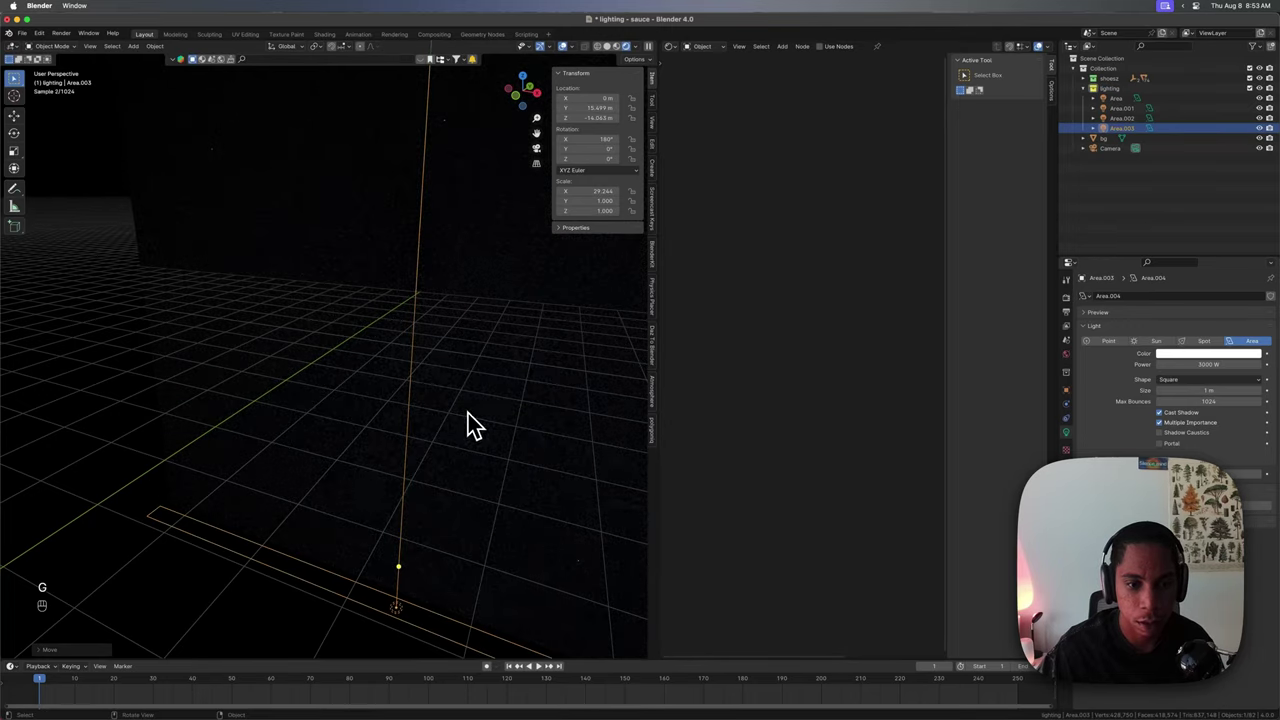
# Move the backdrop light along Y to about 14.7 m and raise it in Z to about -12.3 m.
pyautogui.moveTo(468, 413); pyautogui.dragTo(551, 391, button='middle')
pyautogui.press('g')
pyautogui.press('y')
pyautogui.click(461, 447)
pyautogui.press('g')
pyautogui.press('z')
pyautogui.click(556, 360)
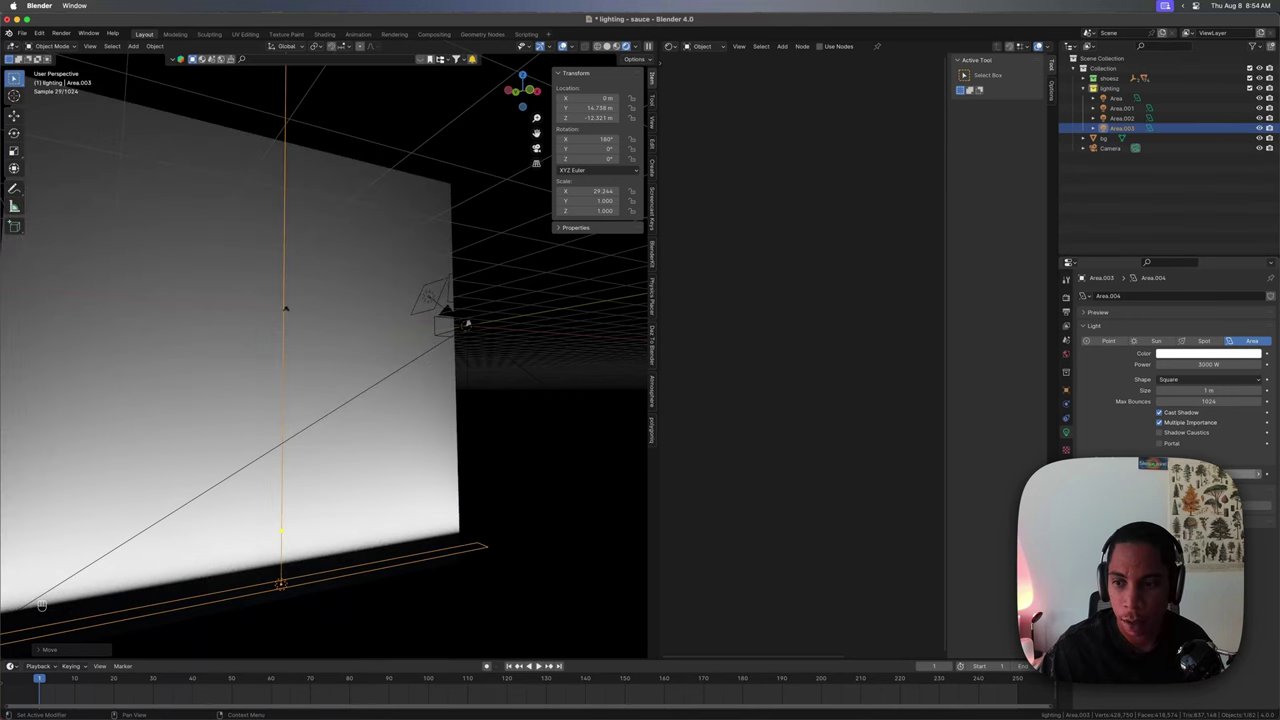
# Reduce the backdrop light's power to 750 W and return to the camera view.
pyautogui.click(1210, 364)
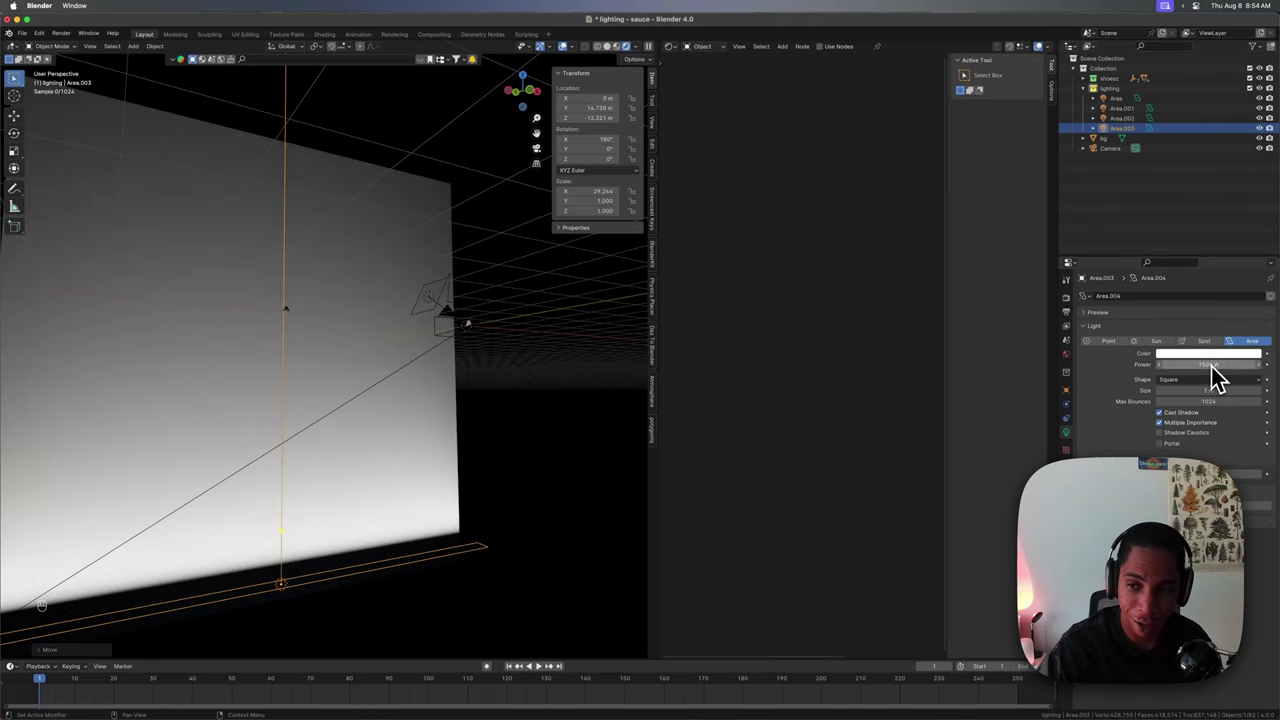
pyautogui.press('Return')
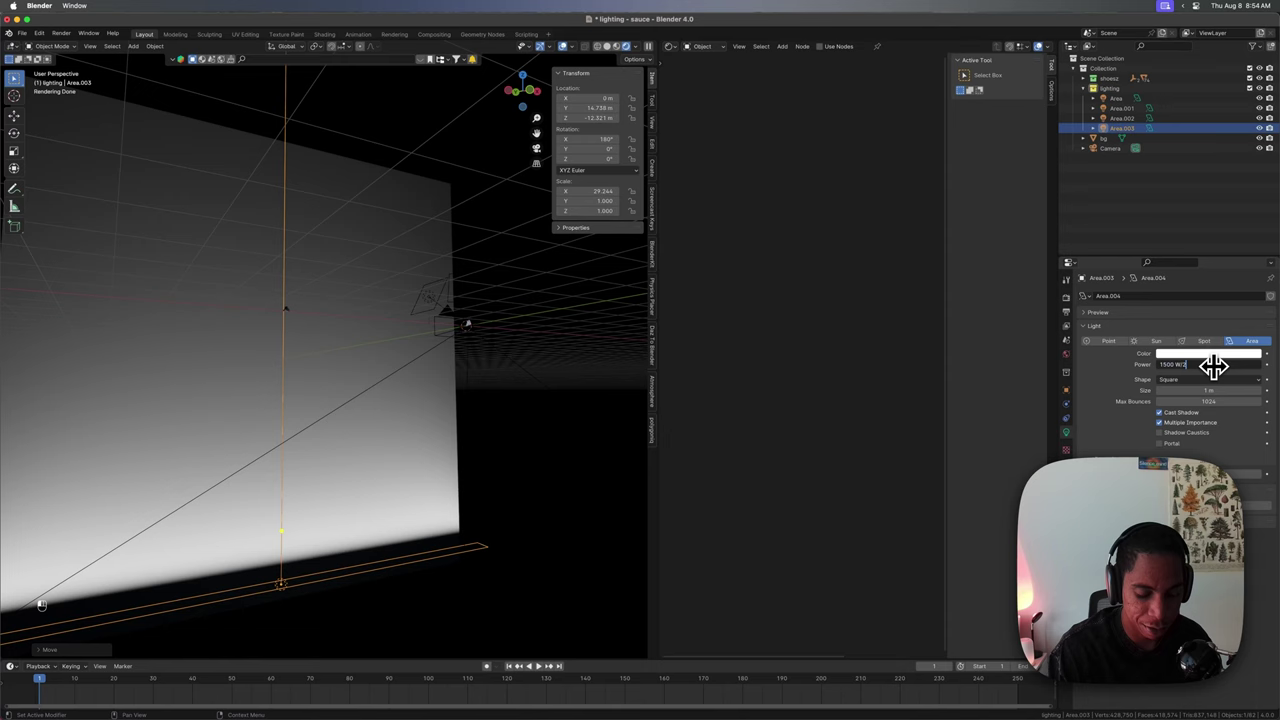
pyautogui.press('Return')
pyautogui.press('KP_0')
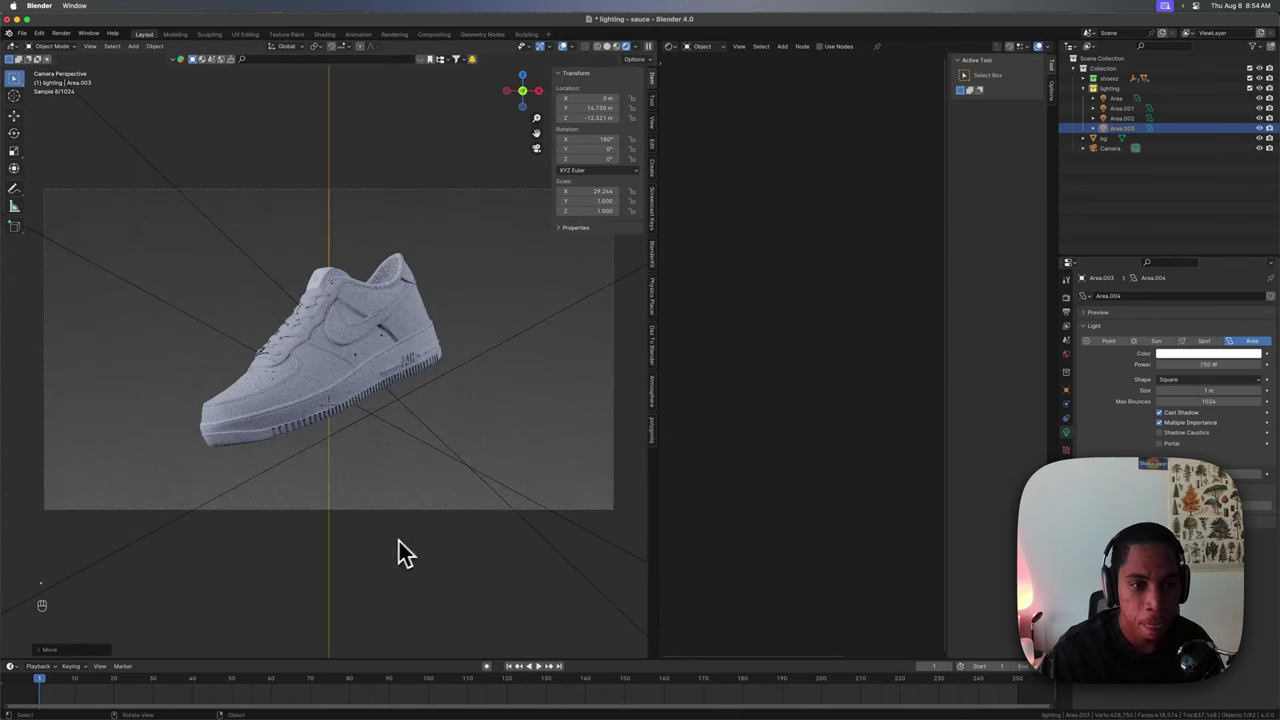
# Raise the backdrop light's power to about 1366 W and tint its color pale cyan, hex EEFFFF.
pyautogui.moveTo(1208, 366); pyautogui.dragTo(1275, 366)
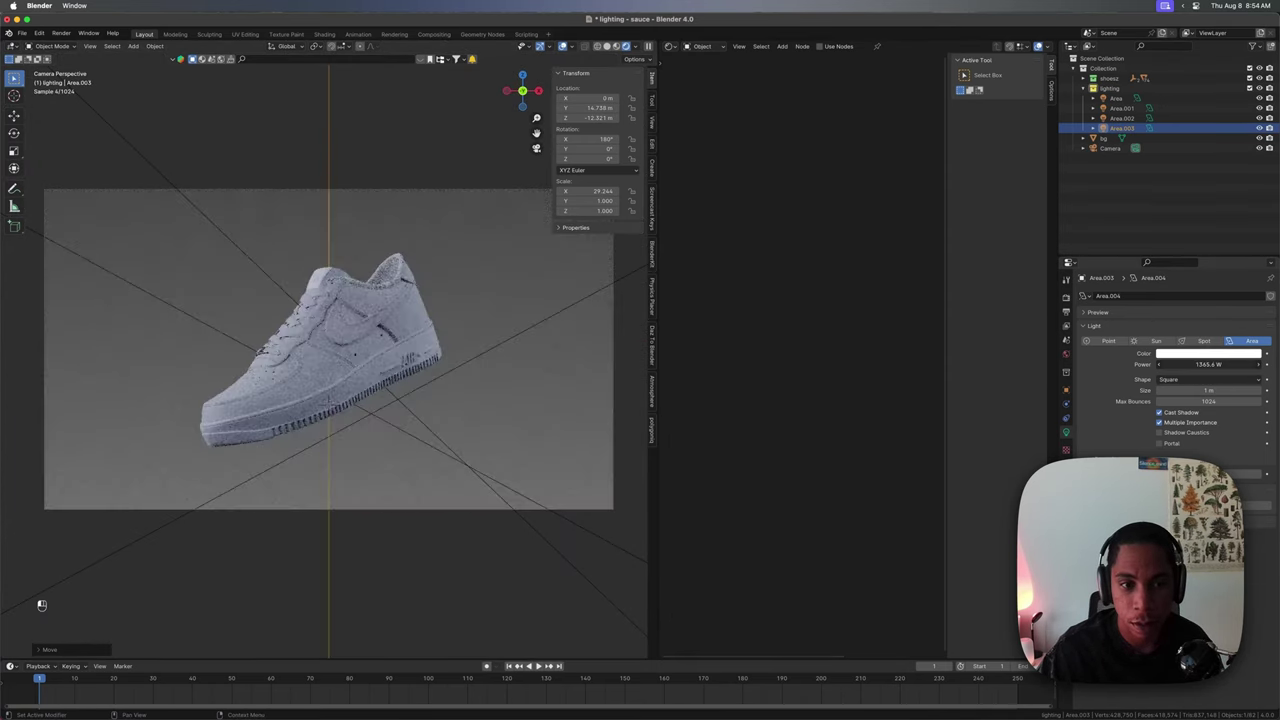
pyautogui.click(1207, 353)
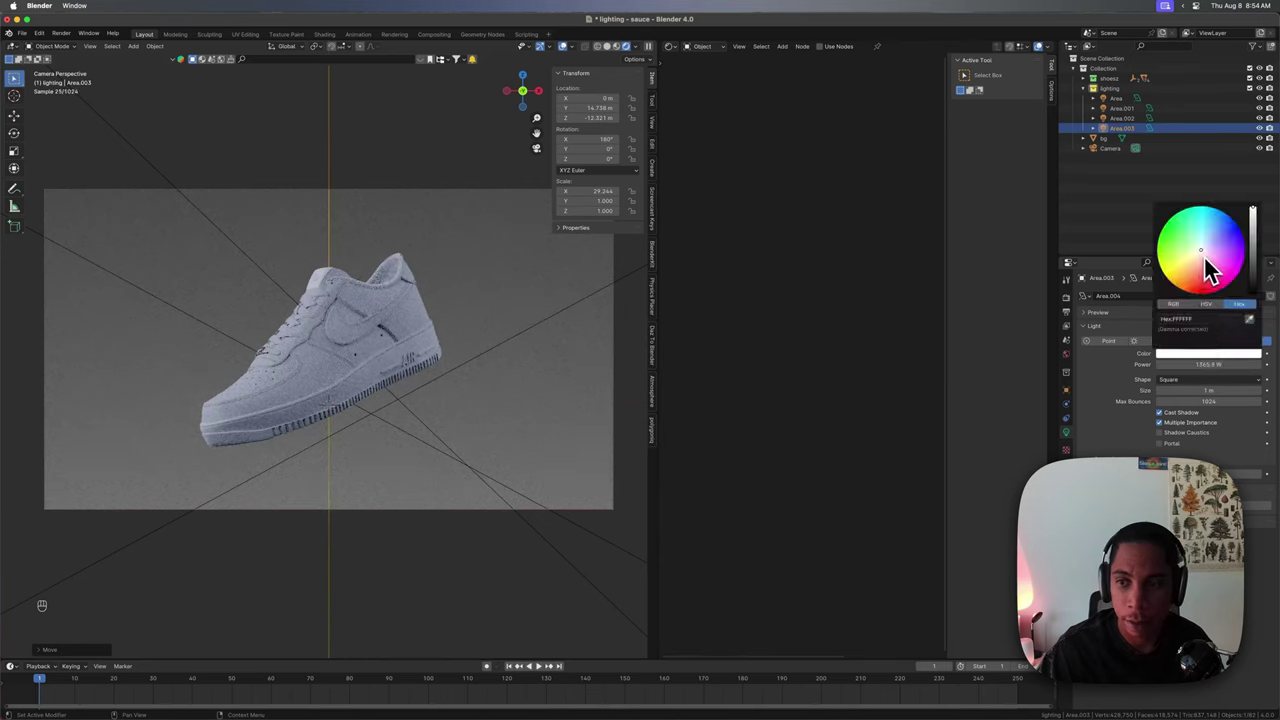
pyautogui.moveTo(1210, 268)
pyautogui.mouseDown()
pyautogui.moveTo(1184, 284)
pyautogui.moveTo(1210, 243)
pyautogui.moveTo(1207, 262)
pyautogui.mouseUp()
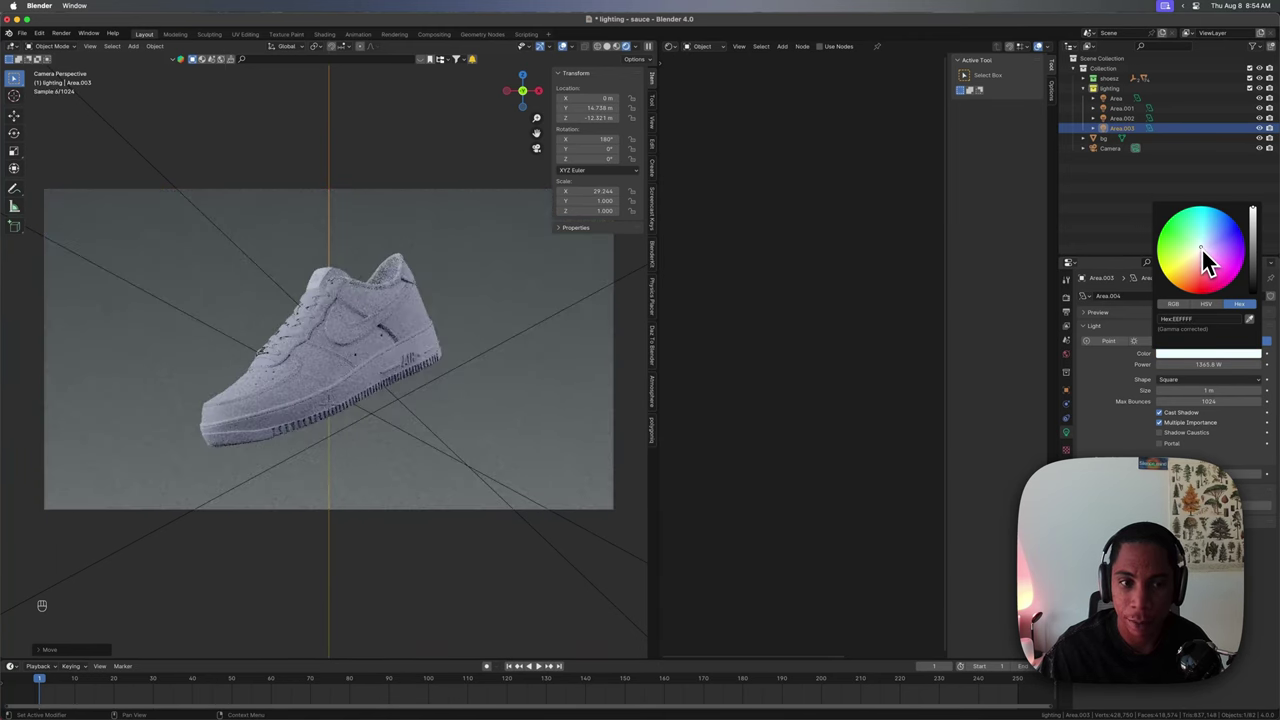
# Lower the backdrop light along the global Z axis to about -22 m so the backdrop is lit more dimly.
pyautogui.press('g')
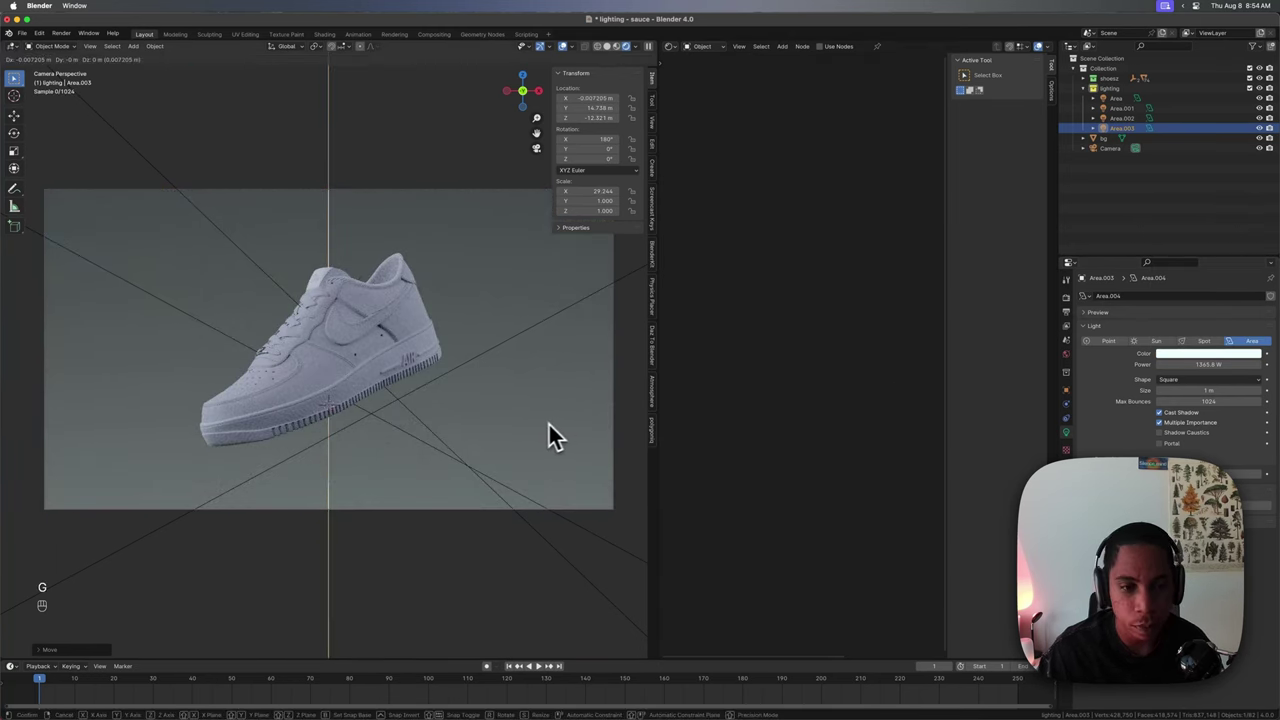
pyautogui.press('z')
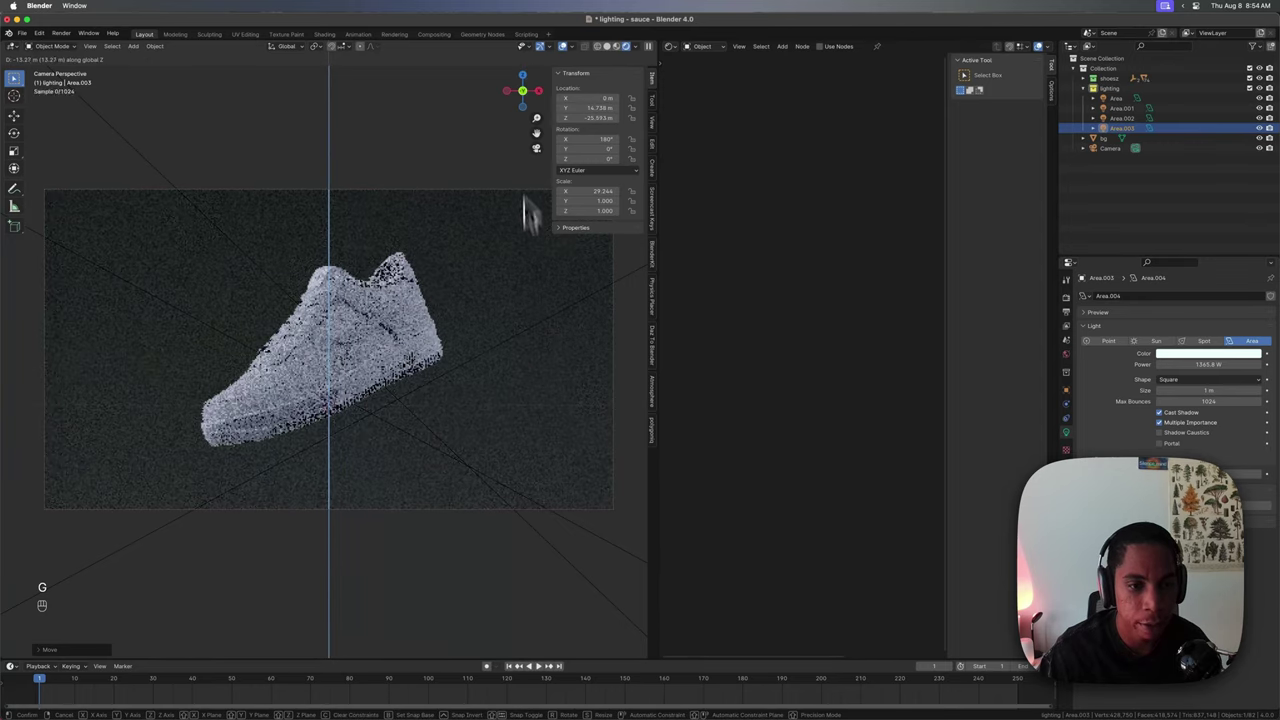
pyautogui.moveTo(505, 510)
pyautogui.click(463, 475)
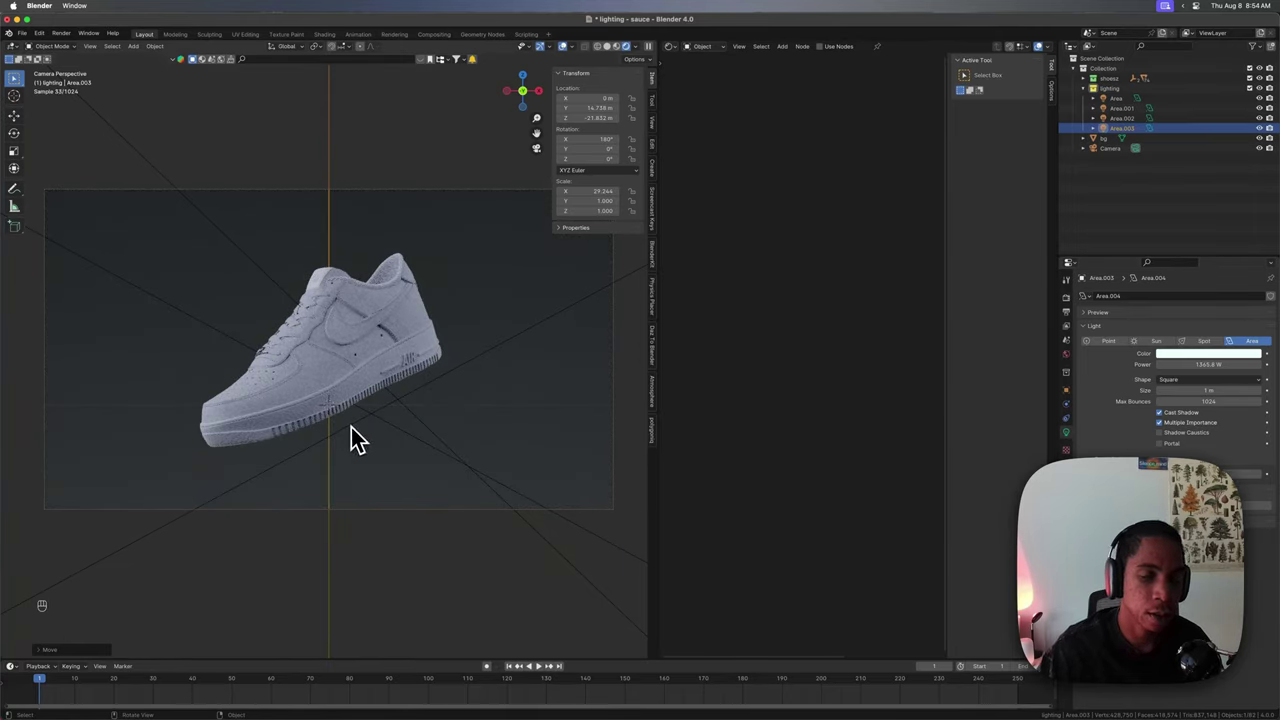
pyautogui.scroll(2, 351, 424)
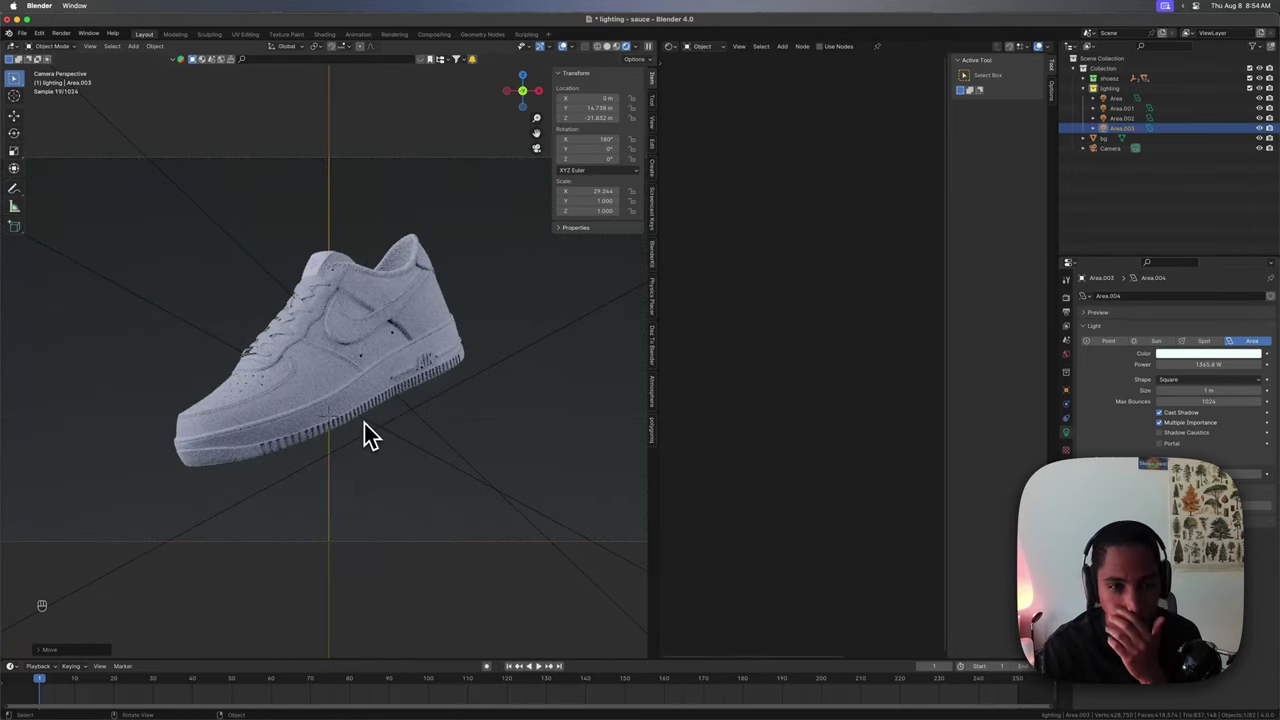
pyautogui.scroll(1, 365, 392)
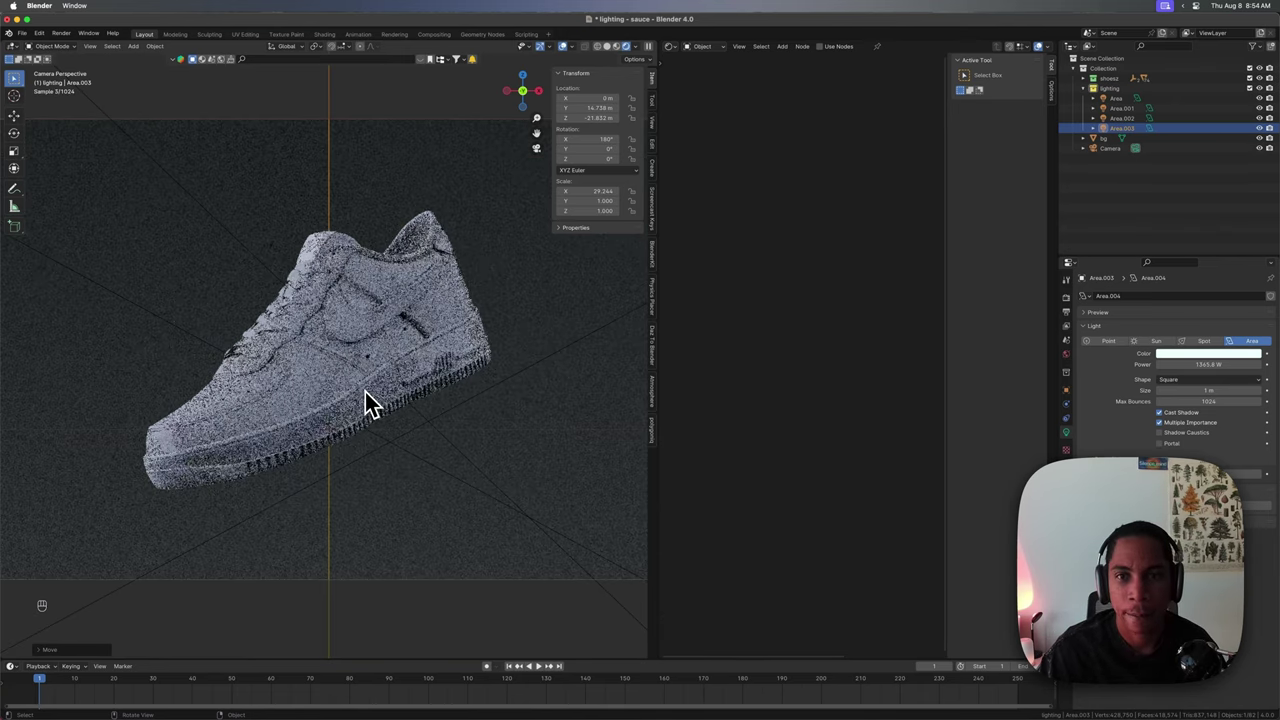
pyautogui.scroll(1, 364, 390)
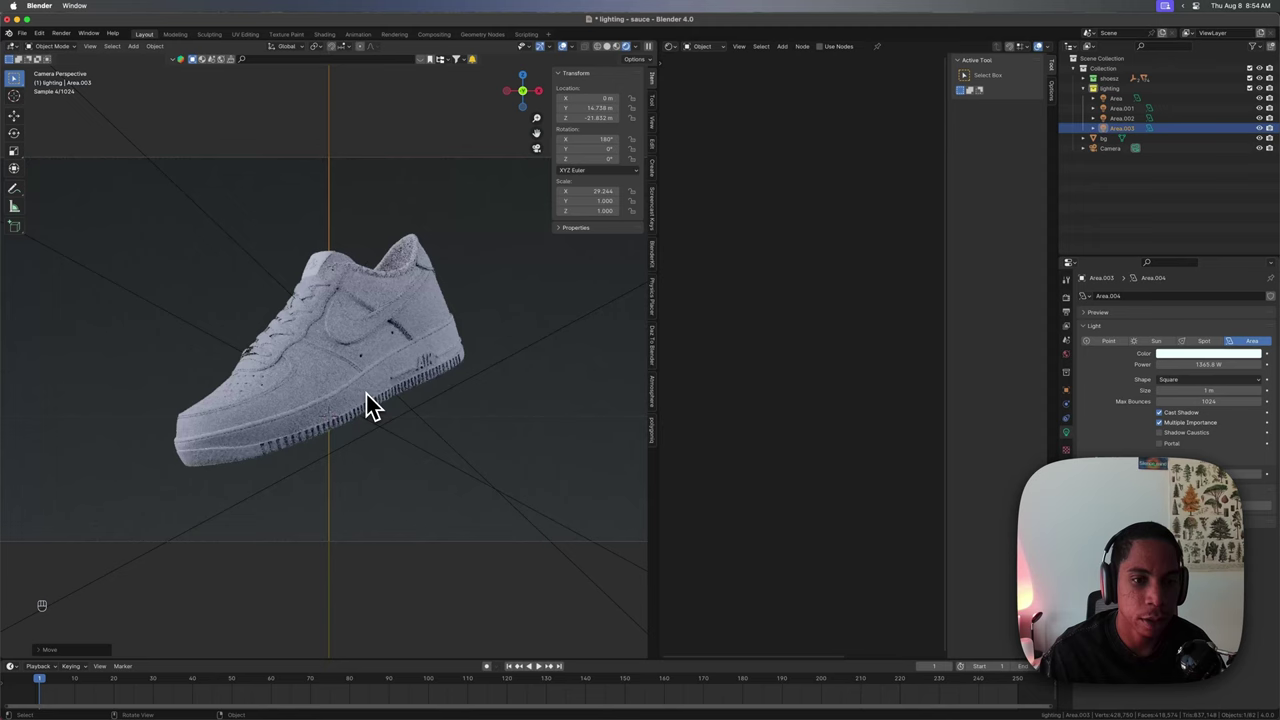
# Tint the backdrop light a slightly stronger pale cyan-green and save the file with the rendered camera view active.
pyautogui.click(1208, 356)
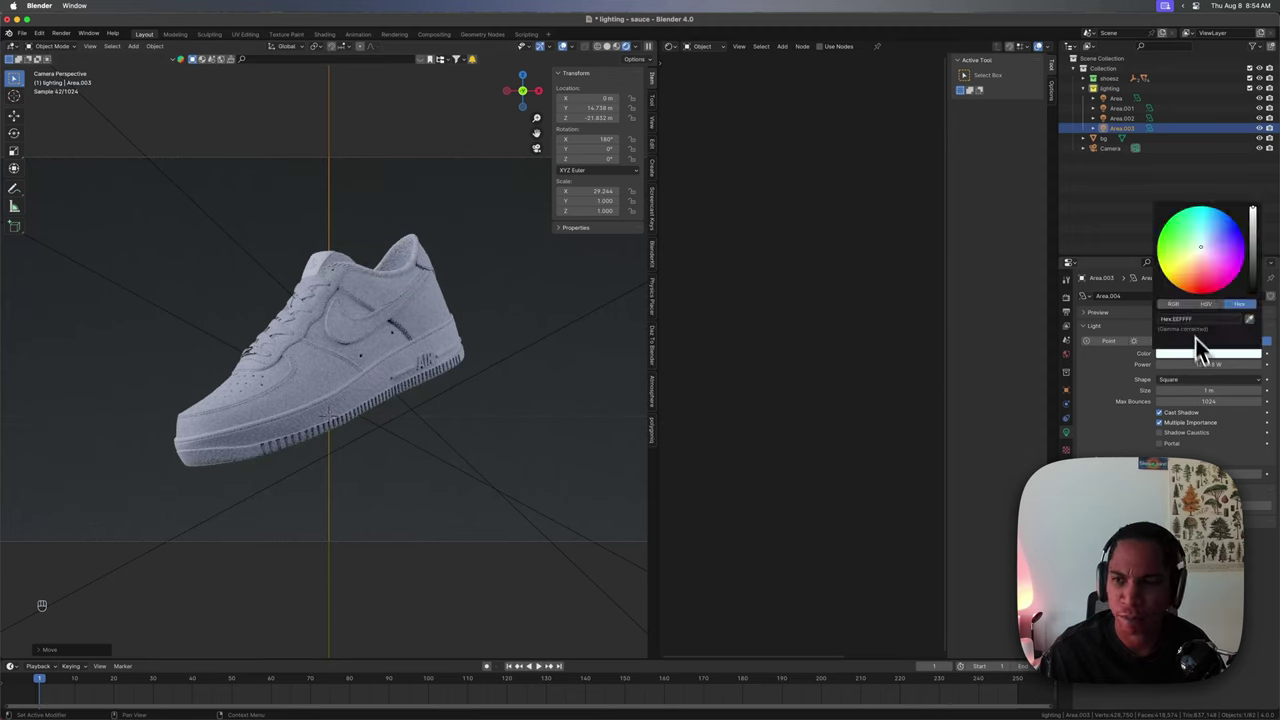
pyautogui.moveTo(1216, 250)
pyautogui.mouseDown()
pyautogui.moveTo(1210, 241)
pyautogui.moveTo(1207, 258)
pyautogui.mouseUp()
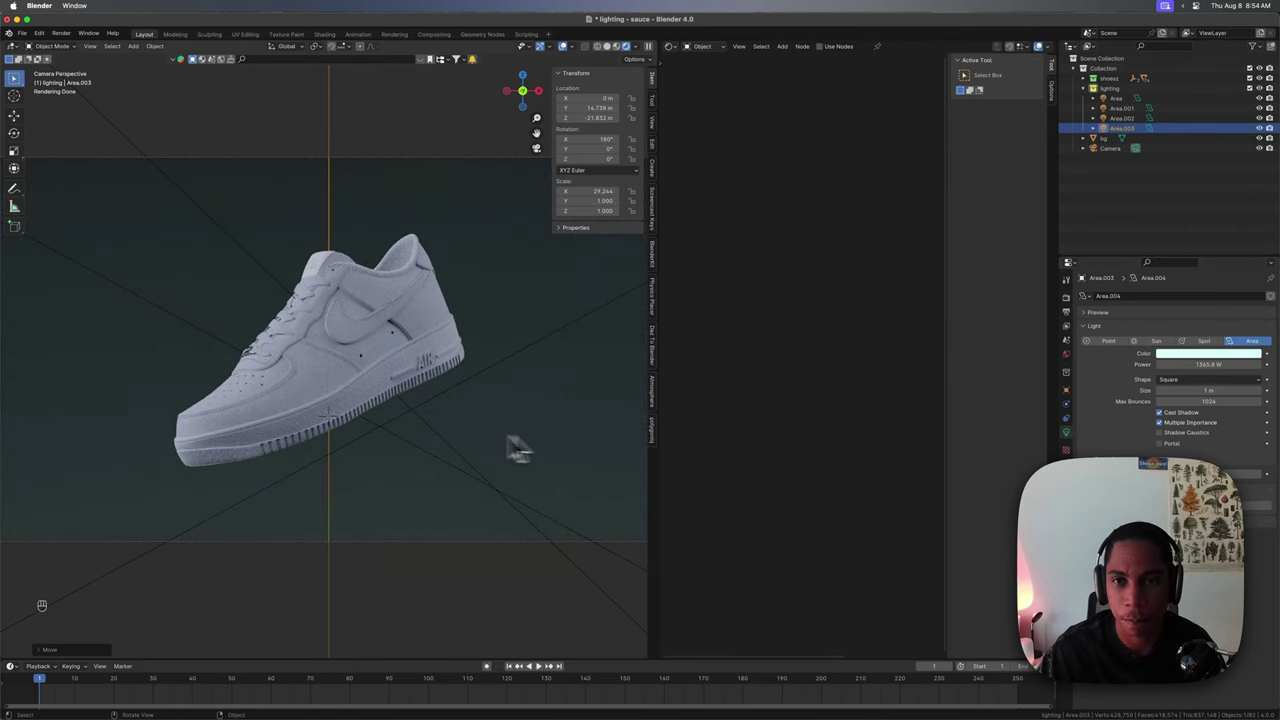
pyautogui.moveTo(518, 450)
pyautogui.mouseDown(button='middle')
pyautogui.moveTo(491, 477)
pyautogui.moveTo(423, 480)
pyautogui.mouseUp(button='middle')
pyautogui.press('z')
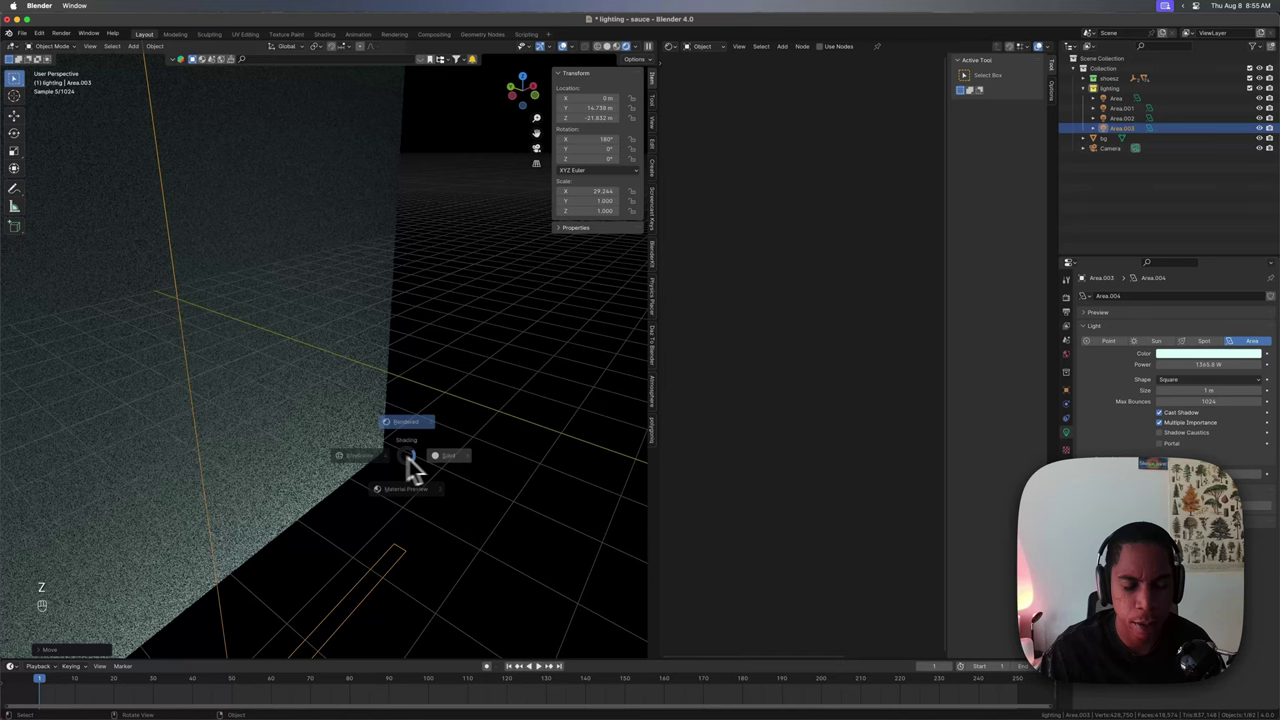
pyautogui.click(448, 458)
pyautogui.press('KP_0')
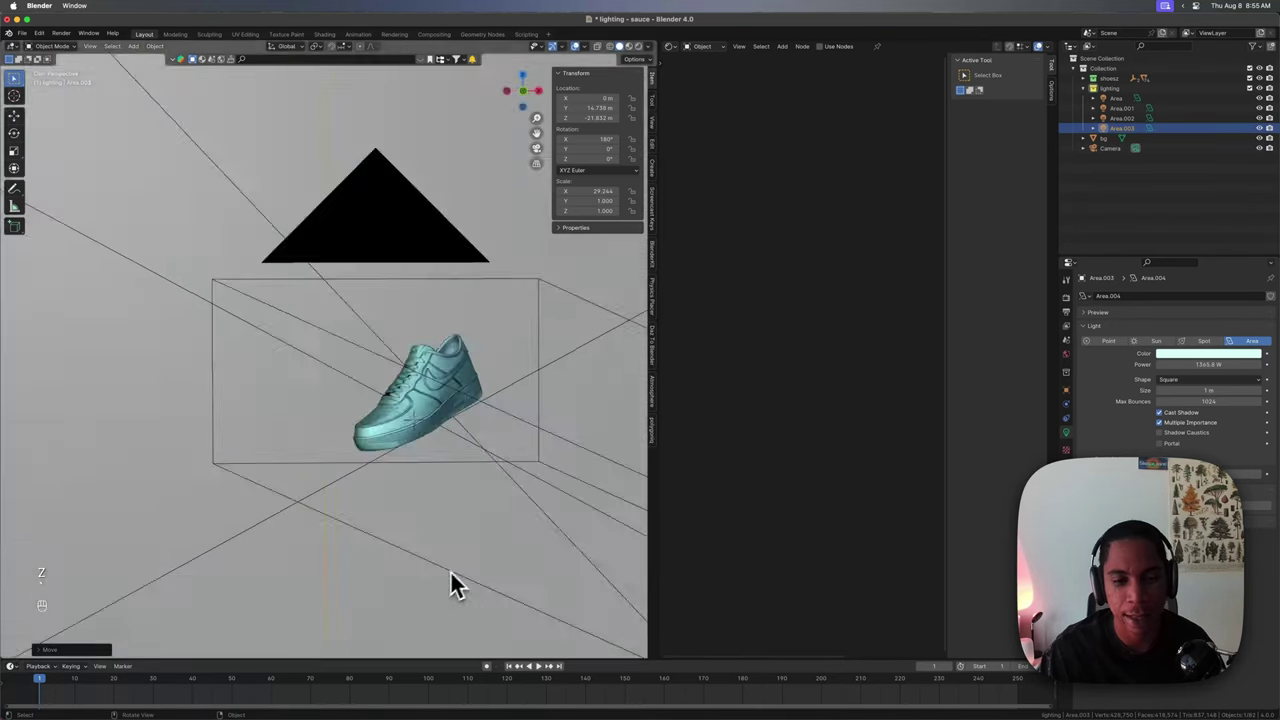
pyautogui.press('z')
pyautogui.click(495, 355)
pyautogui.press('super+s')
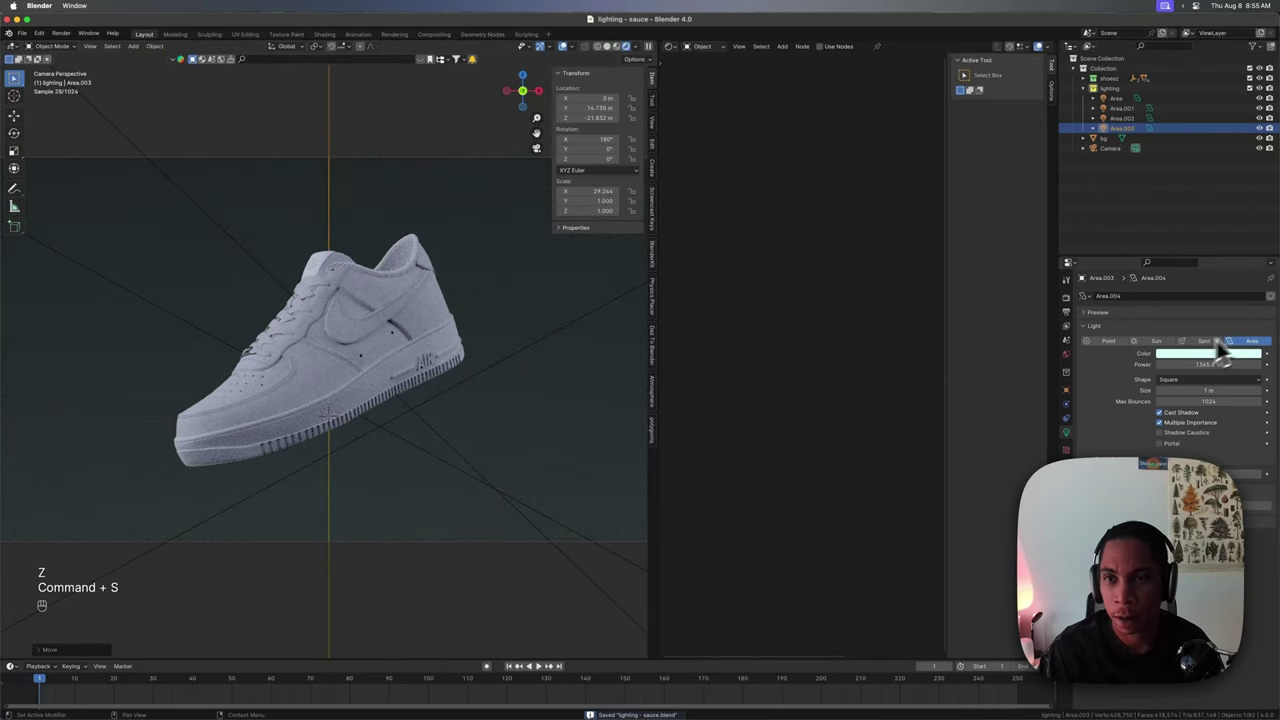
# Hide the three shoe lights, Area, Area.001 and Area.002, in the viewport, leaving only the backdrop light on.
pyautogui.click(1129, 117)
pyautogui.click(1131, 109)
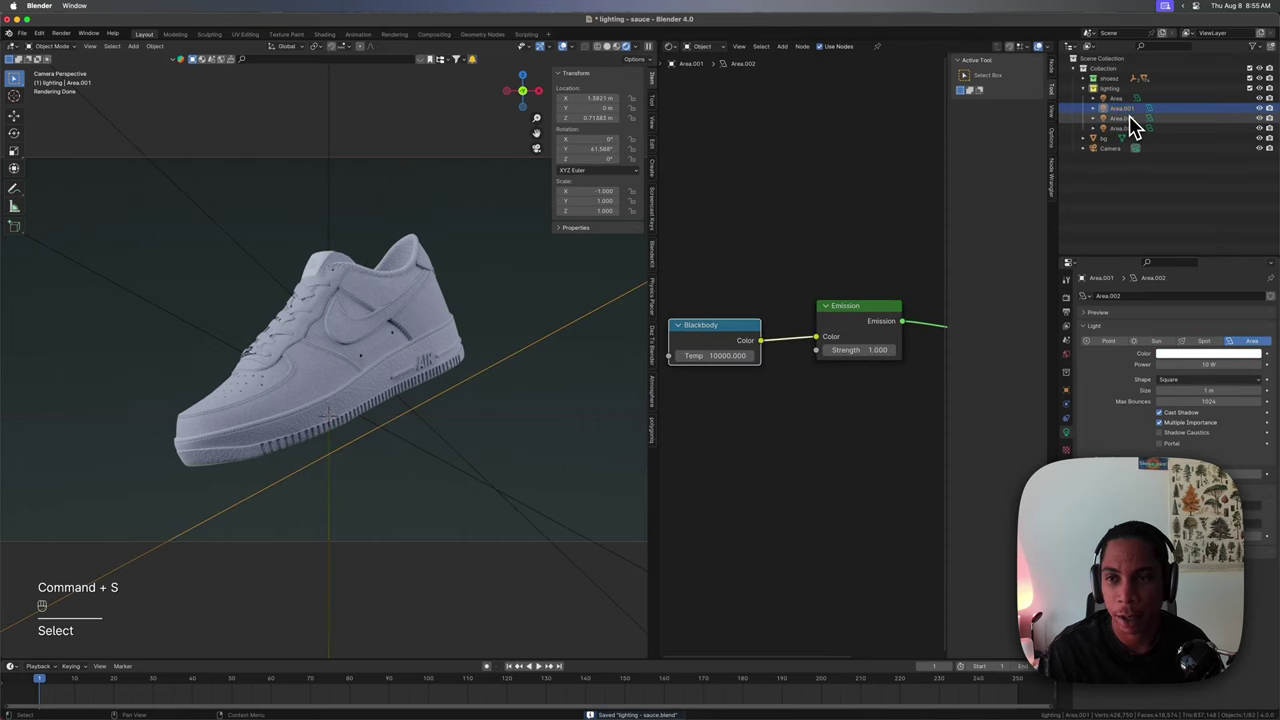
pyautogui.click(1131, 118)
pyautogui.click(1133, 111)
pyautogui.moveTo(1259, 109); pyautogui.dragTo(1262, 120)
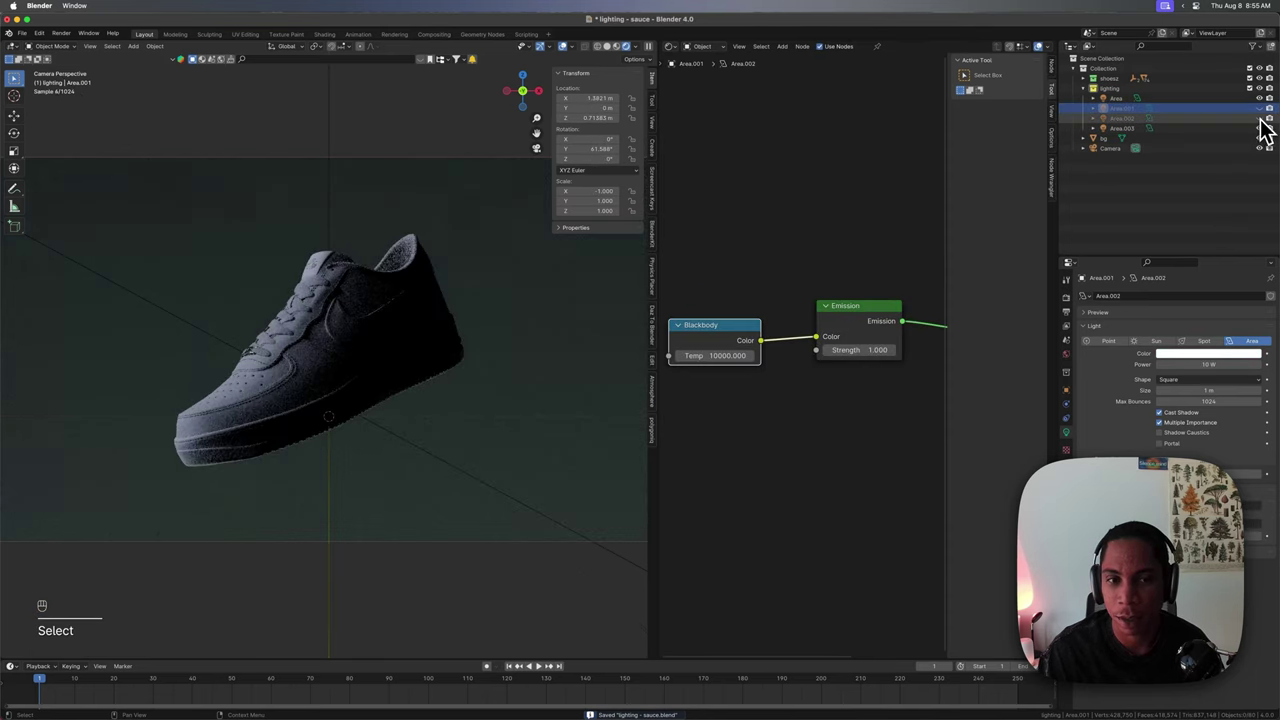
pyautogui.click(1259, 99)
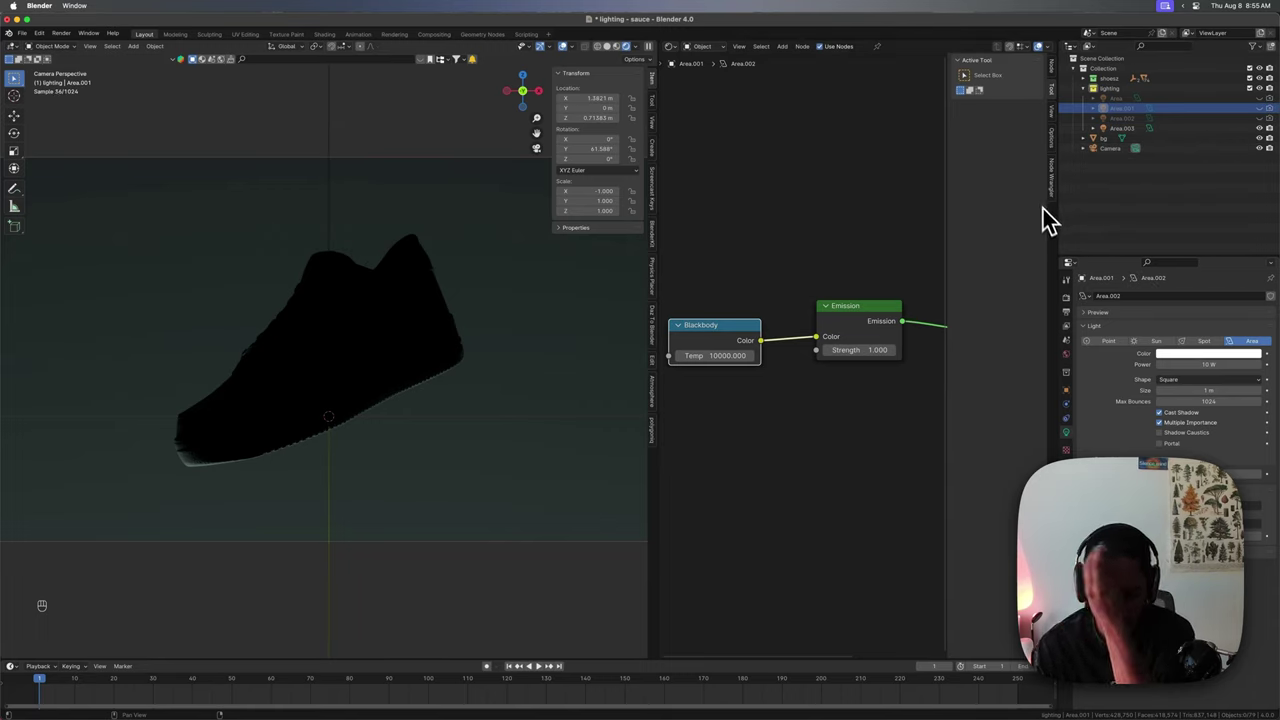
# Change the backdrop light's color to a saturated periwinkle blue and save the file.
pyautogui.click(1123, 128)
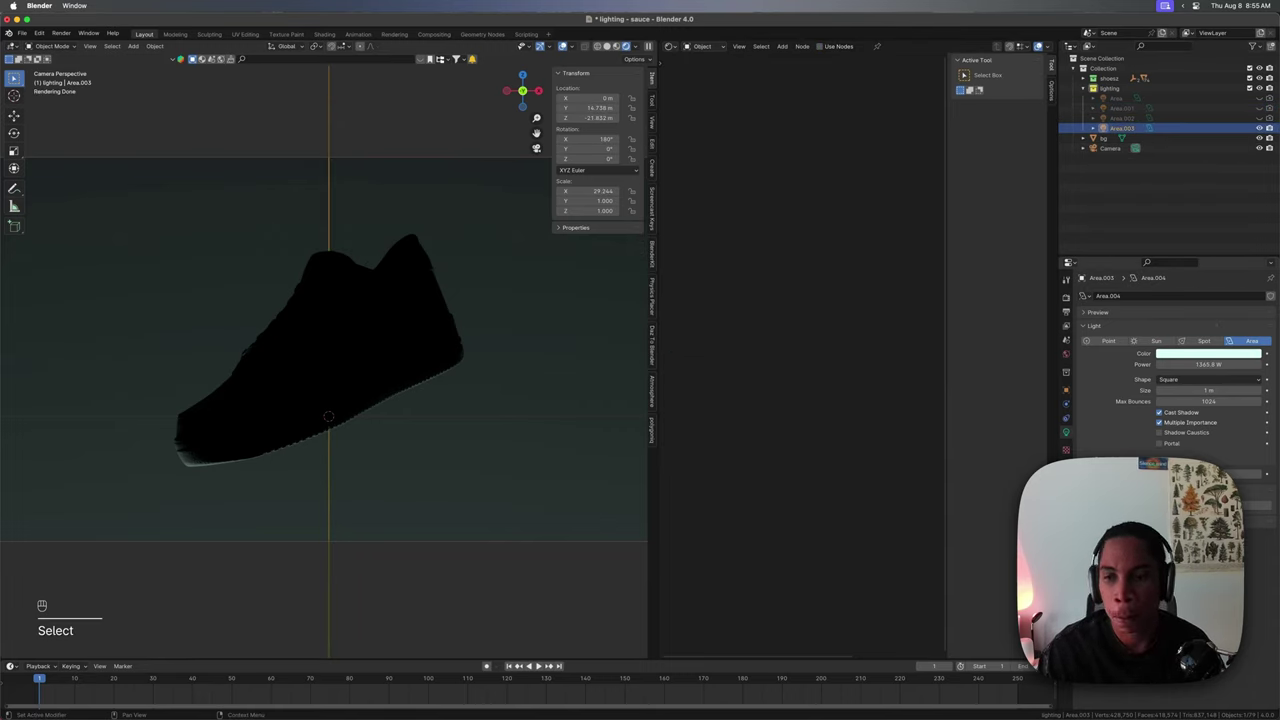
pyautogui.click(1210, 355)
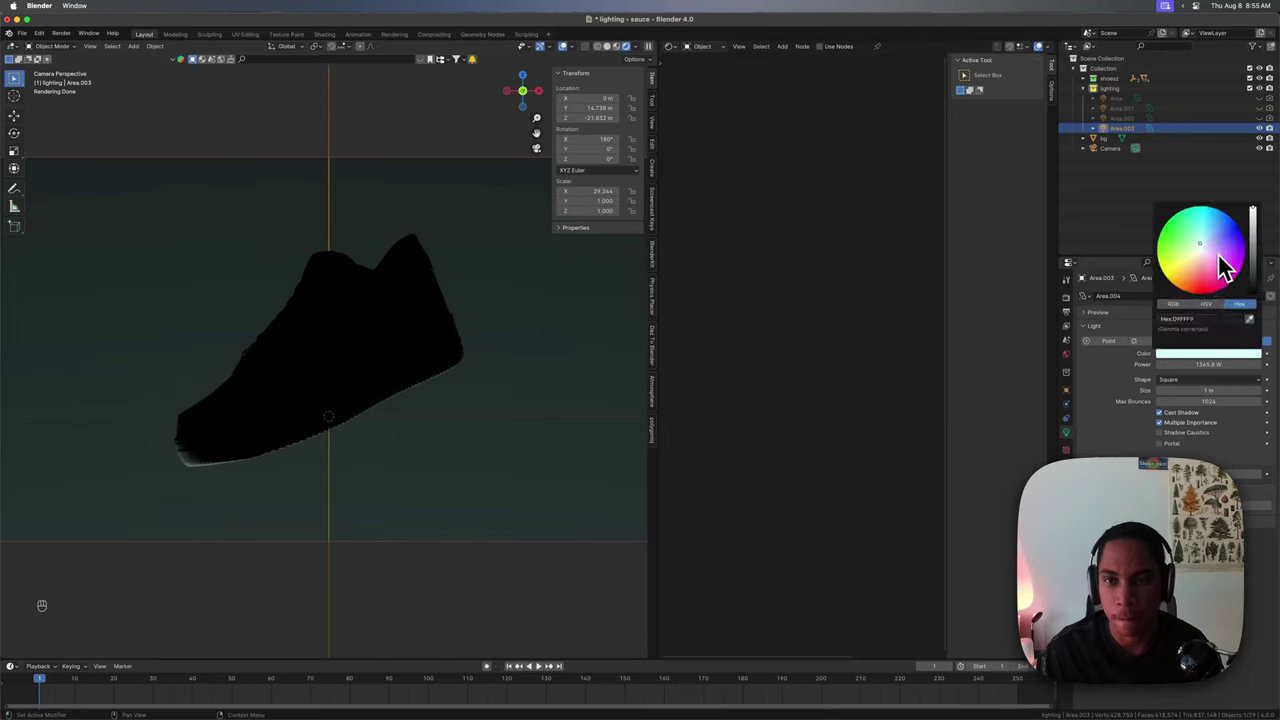
pyautogui.moveTo(1210, 282); pyautogui.dragTo(1219, 236)
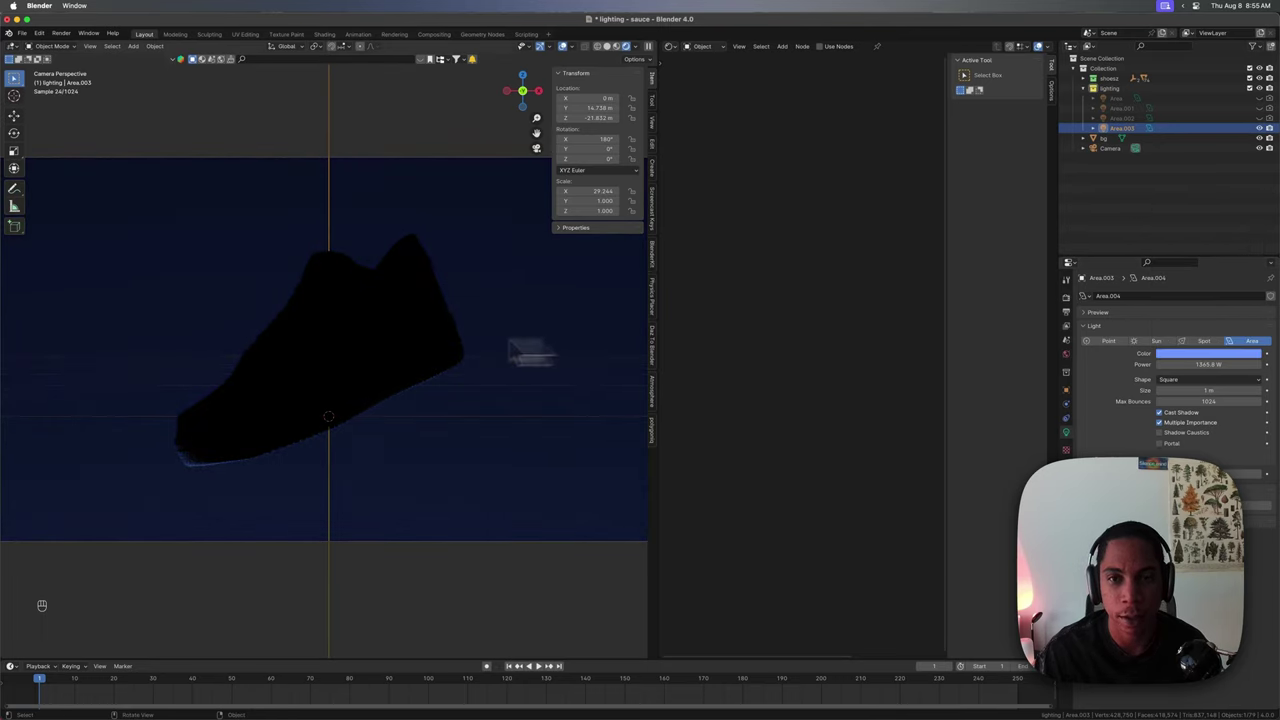
pyautogui.click(1108, 89)
pyautogui.press('super+s')
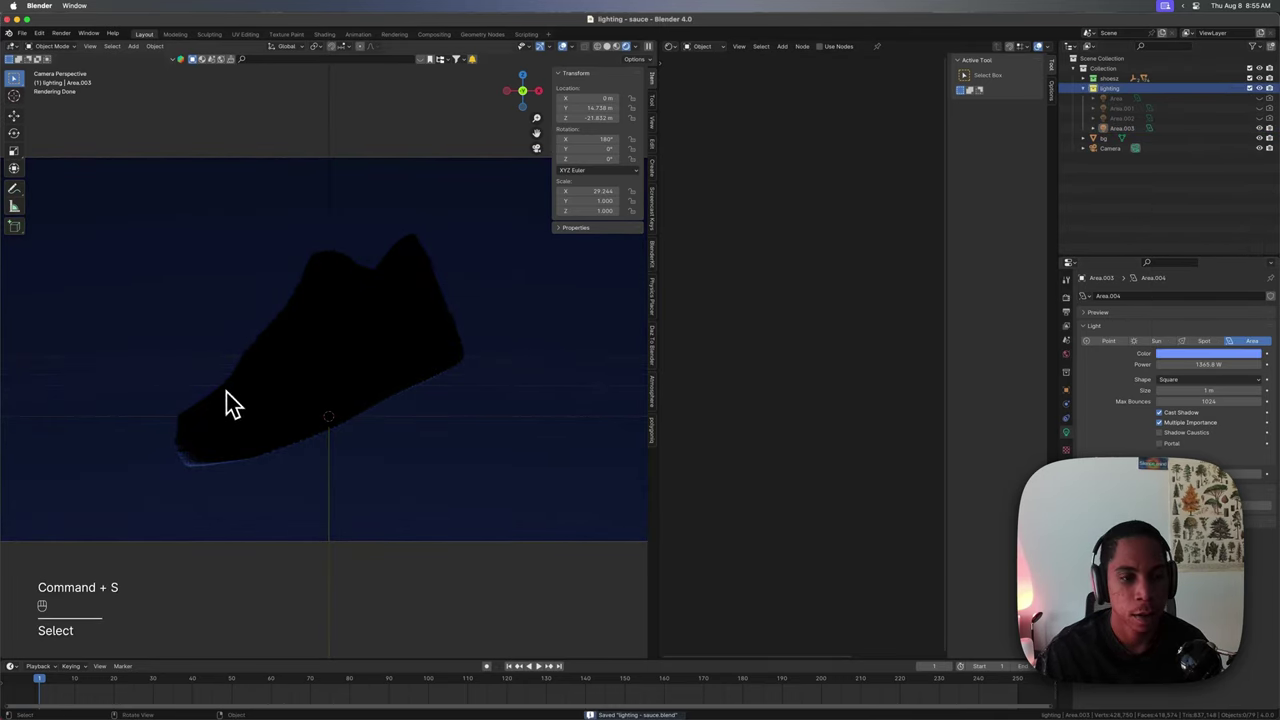
# Save the file and add a new area light to the lighting collection with the scene in solid shading.
pyautogui.press('z')
pyautogui.click(357, 409)
pyautogui.moveTo(352, 389); pyautogui.dragTo(260, 414, button='middle')
pyautogui.press('super+s')
pyautogui.hotkey('shift', 'a')
pyautogui.moveTo(343, 457)
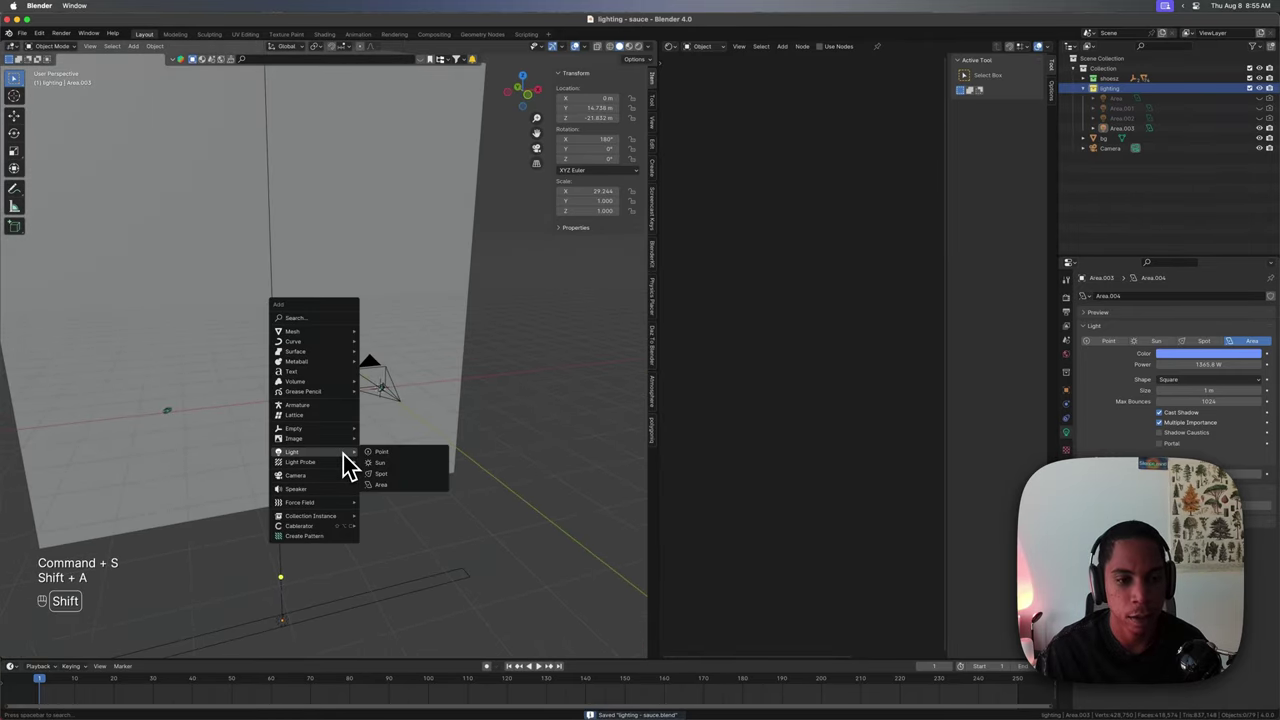
pyautogui.click(387, 488)
pyautogui.moveTo(387, 495); pyautogui.dragTo(423, 488, button='middle')
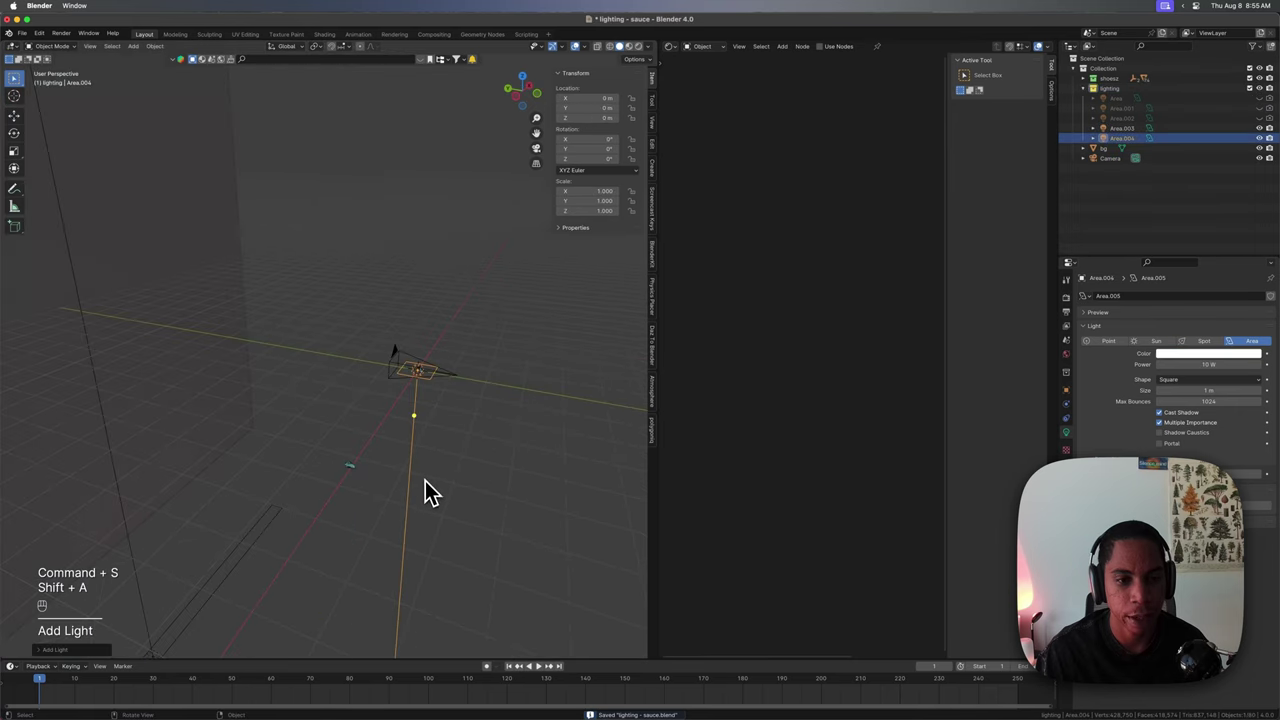
# Move the new area light to about 1.68 m in Y, rotate it about -92° around X, and return to the rendered camera view.
pyautogui.press('g')
pyautogui.press('r')
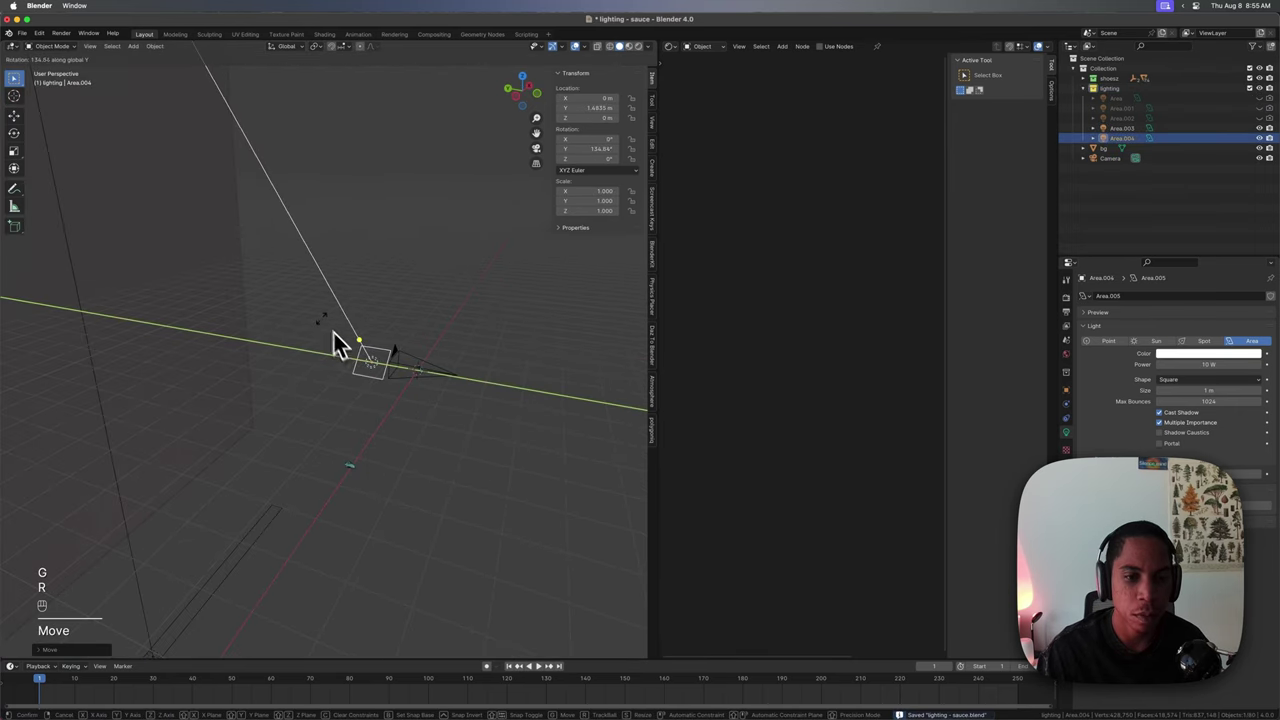
pyautogui.press('r')
pyautogui.press('x')
pyautogui.click(397, 303)
pyautogui.press('`')
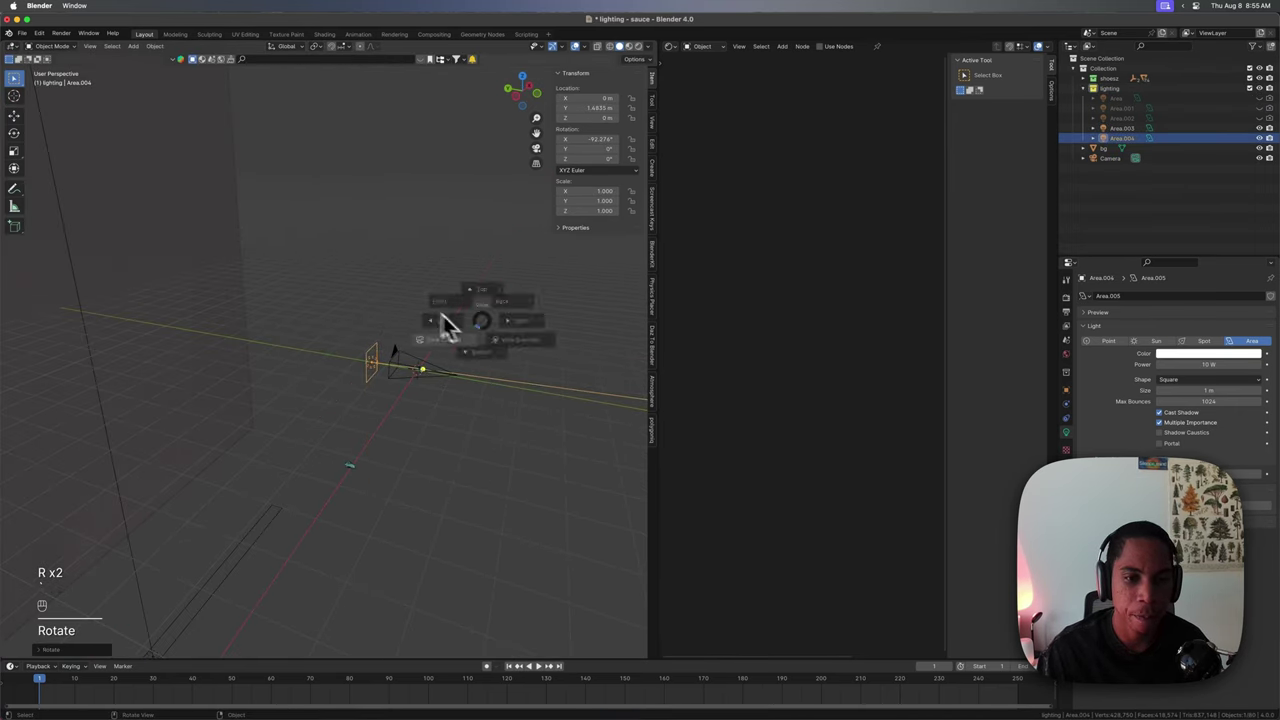
pyautogui.click(432, 339)
pyautogui.press('z')
pyautogui.click(447, 240)
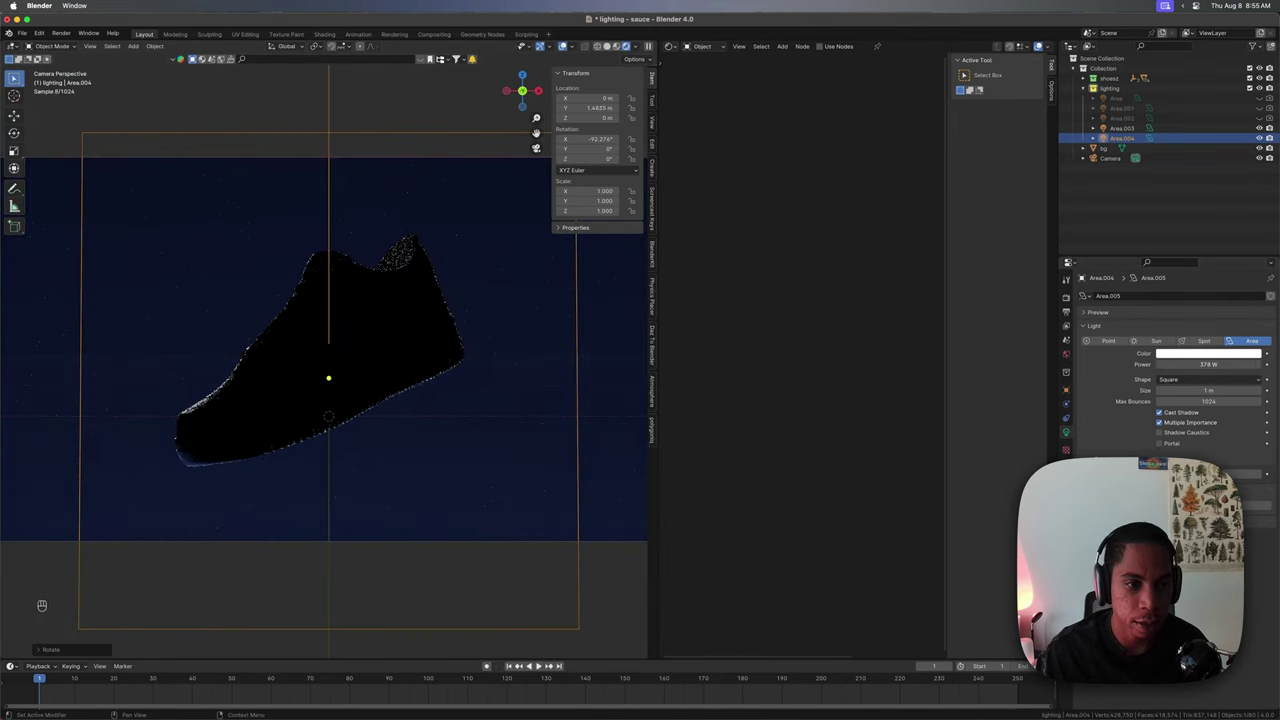
# Raise the new area light's power to about 379 W and adjust its beam spread, viewed through the camera.
pyautogui.moveTo(1217, 362); pyautogui.dragTo(996, 467)
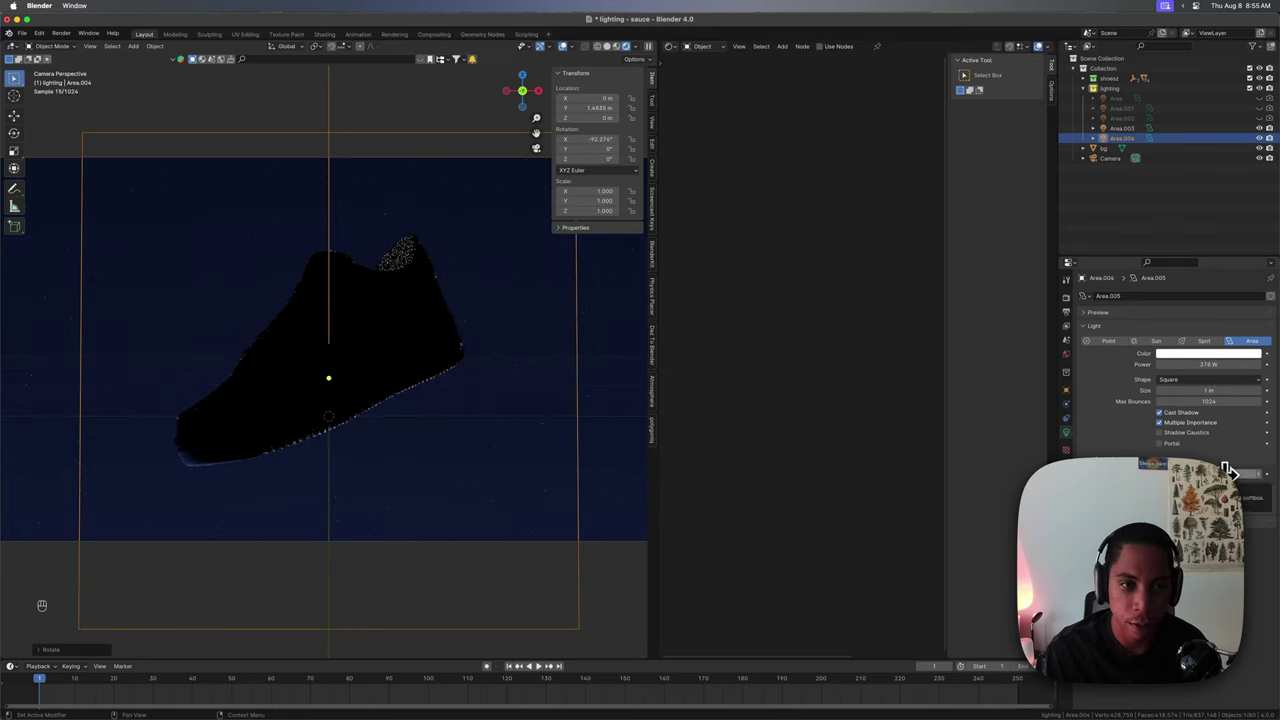
pyautogui.moveTo(1239, 469); pyautogui.dragTo(1150, 470)
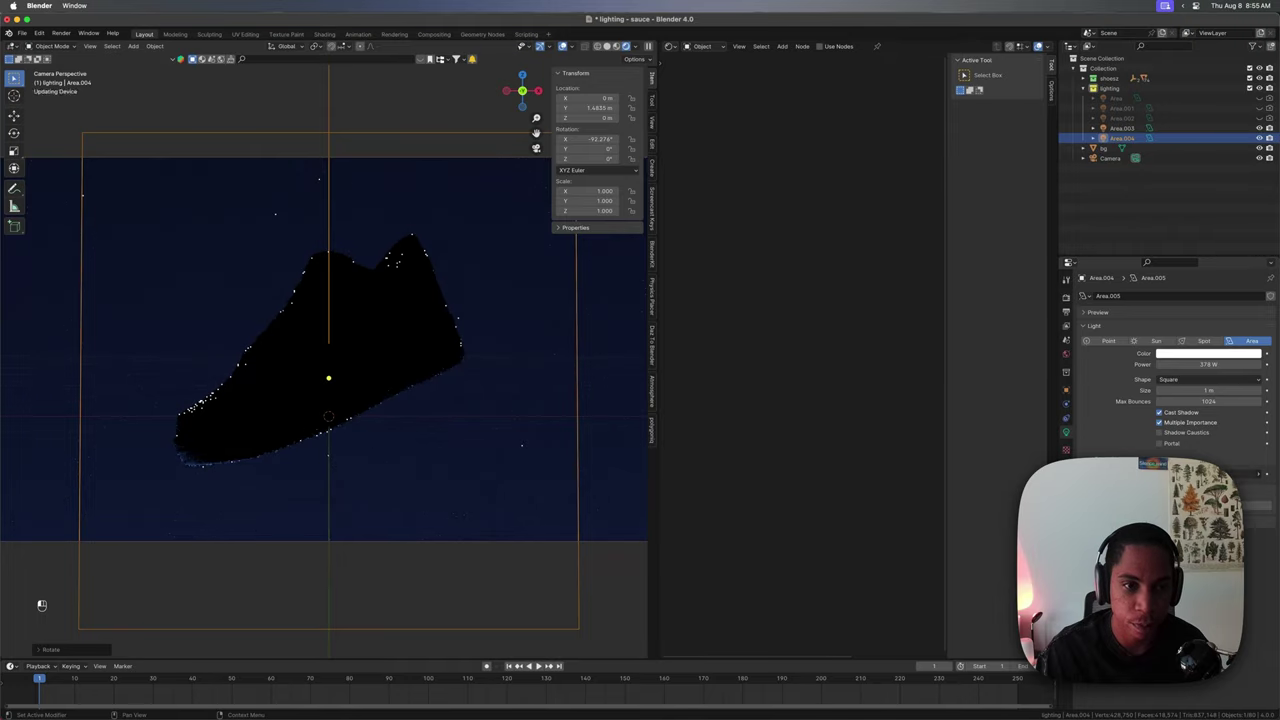
pyautogui.moveTo(450, 365); pyautogui.dragTo(536, 349, button='middle')
pyautogui.press('`')
pyautogui.click(464, 379)
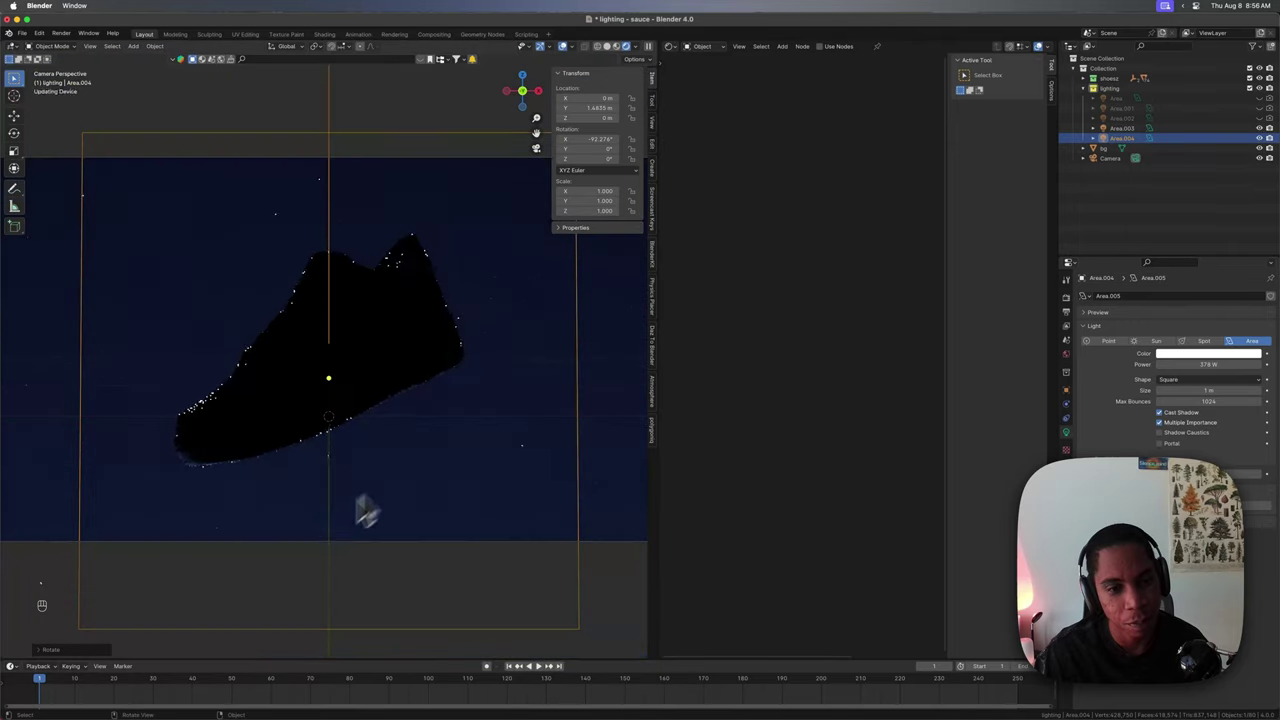
# Tint the light behind the shoe a saturated hot pink.
pyautogui.click(1207, 355)
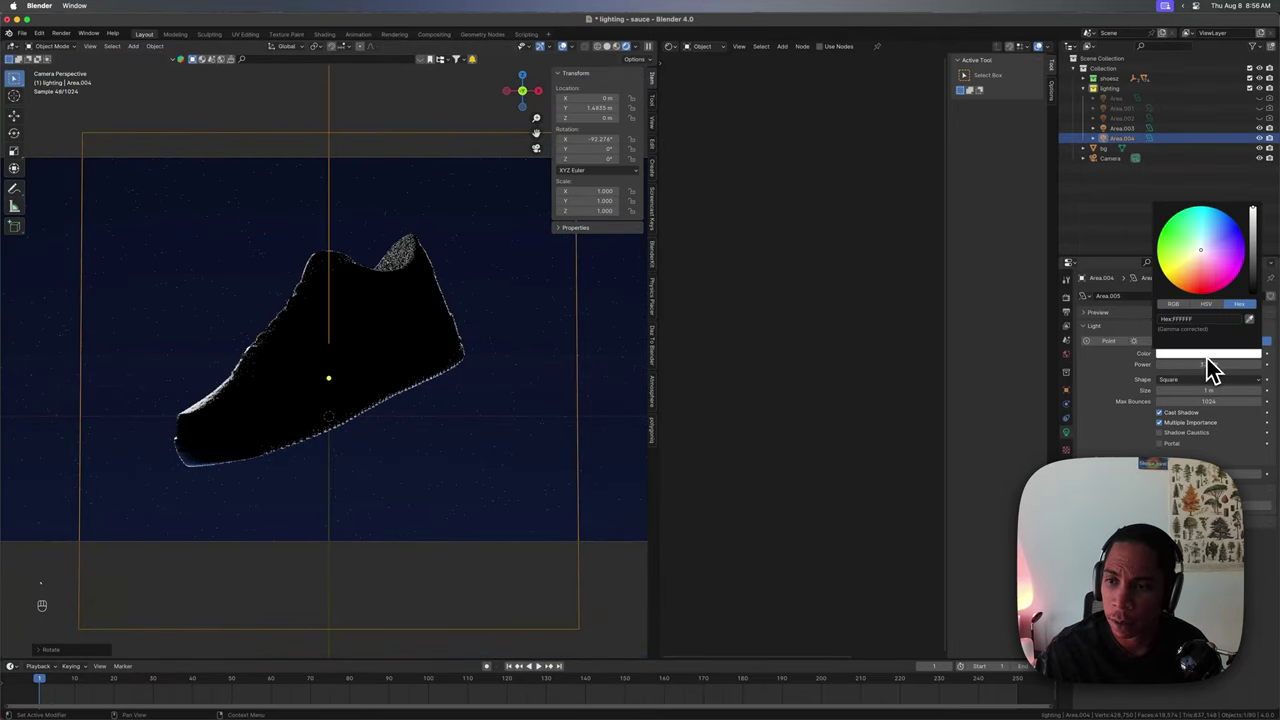
pyautogui.moveTo(1203, 289); pyautogui.dragTo(1204, 292)
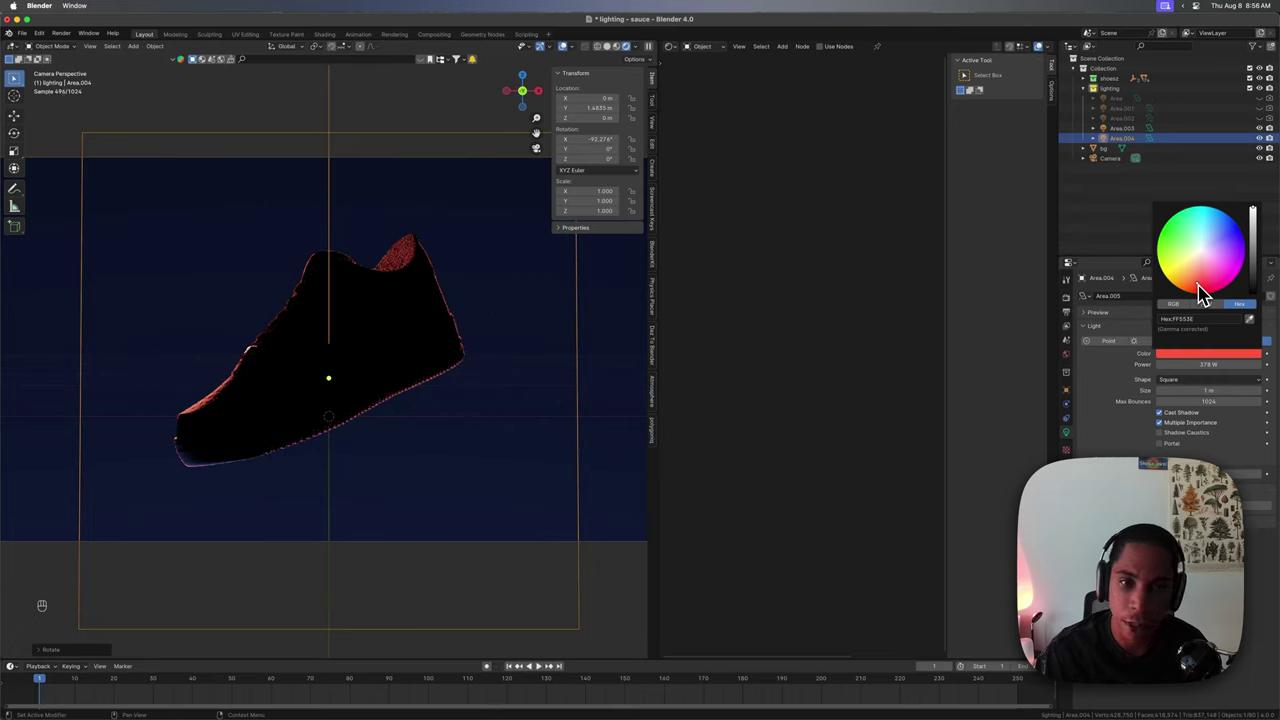
pyautogui.moveTo(1203, 292)
pyautogui.mouseDown()
pyautogui.moveTo(1230, 272)
pyautogui.moveTo(1236, 222)
pyautogui.moveTo(1203, 240)
pyautogui.moveTo(1220, 285)
pyautogui.moveTo(1180, 288)
pyautogui.moveTo(1220, 290)
pyautogui.mouseUp()
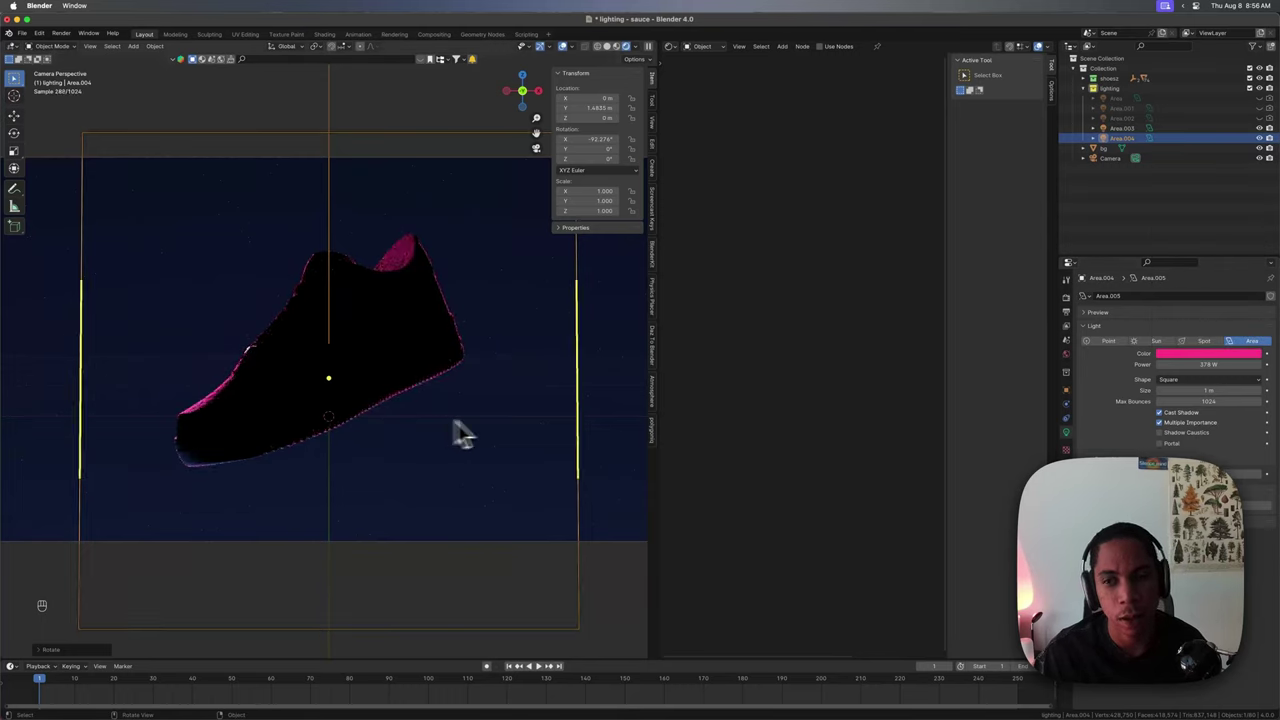
# Scale the pink light down to about 0.594 overall, then flatten it along global Z to a Y scale of about 0.14.
pyautogui.press('s')
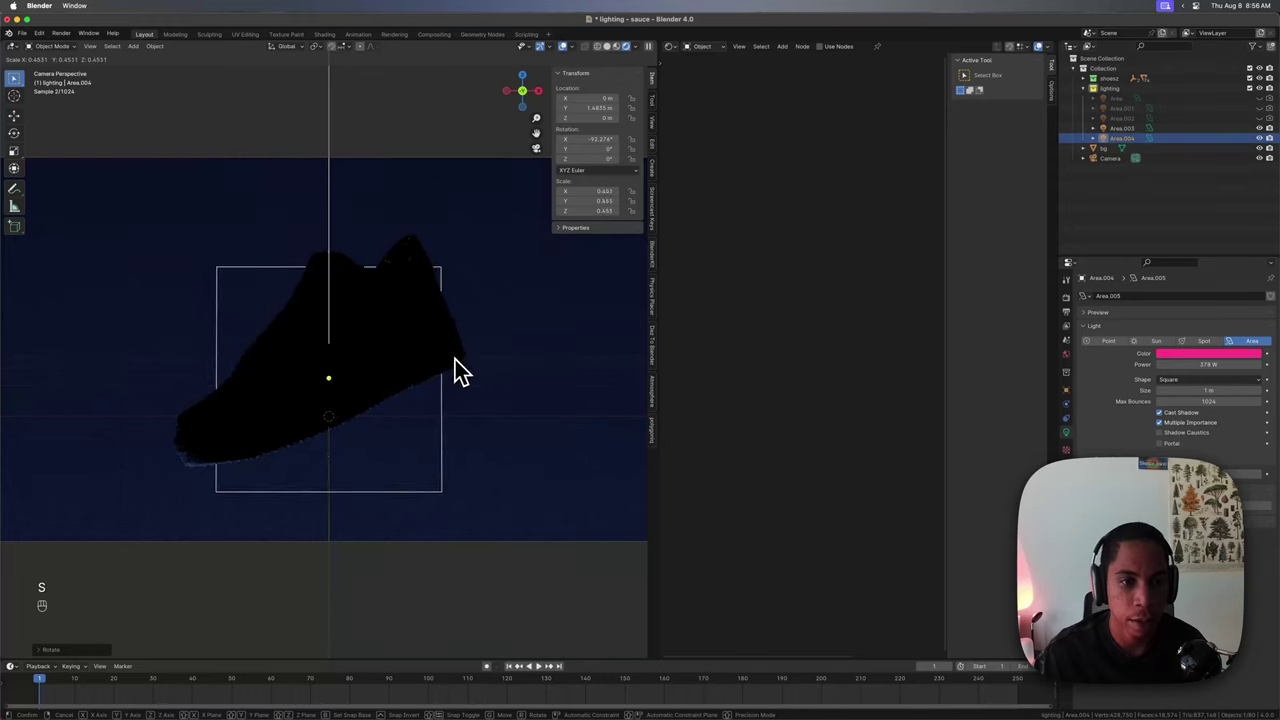
pyautogui.click(500, 368)
pyautogui.press('s')
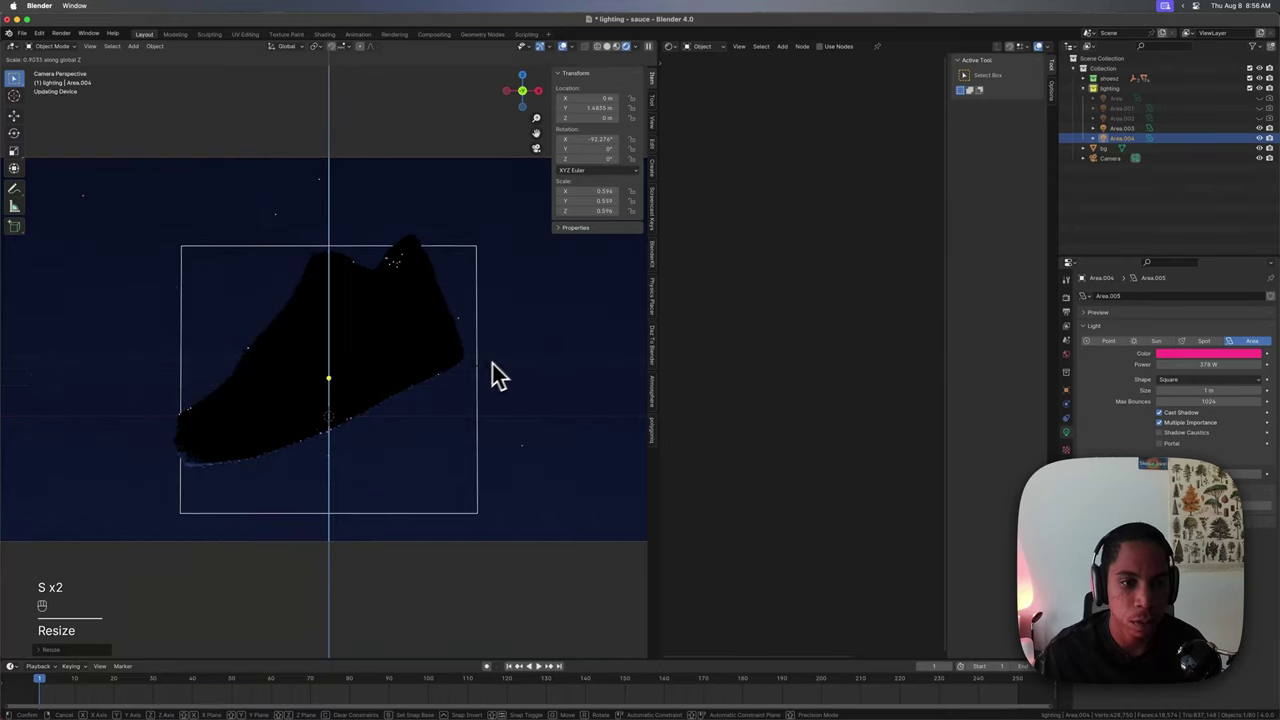
pyautogui.press('z')
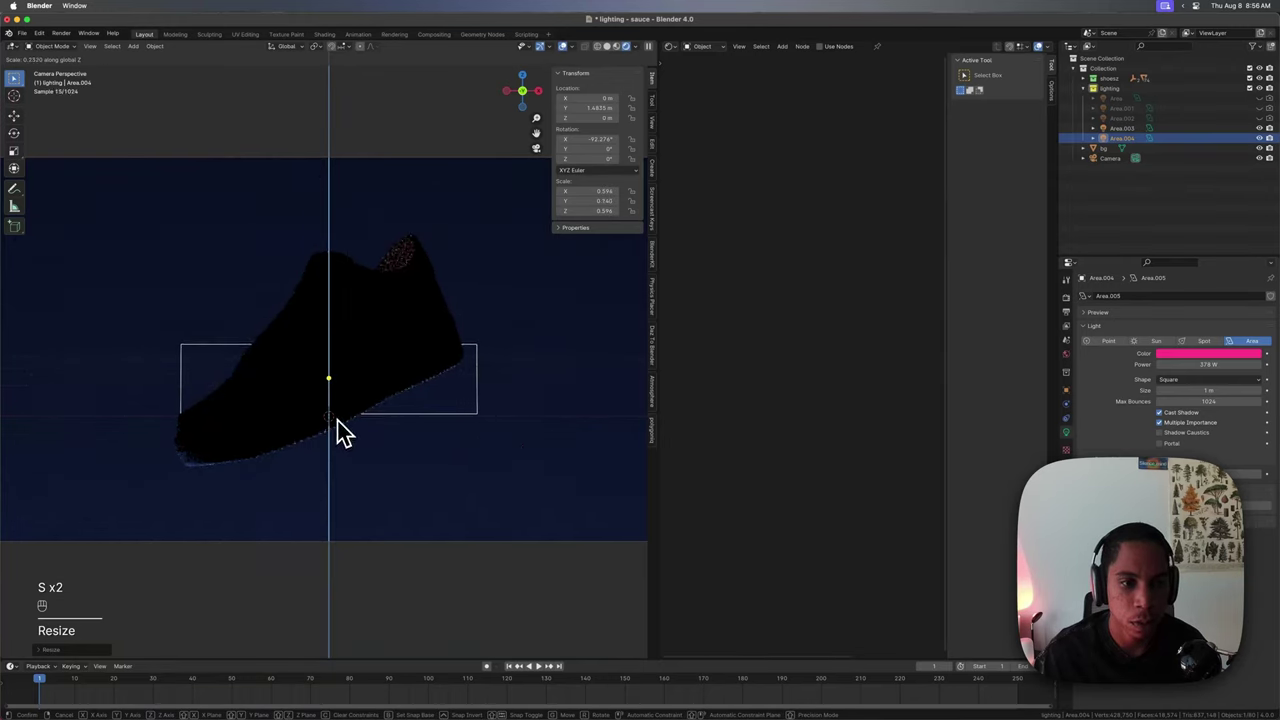
pyautogui.click(337, 429)
# Raise the pink light to about 0.08 m in Z and reduce its power to 100 W.
pyautogui.press('g')
pyautogui.press('z')
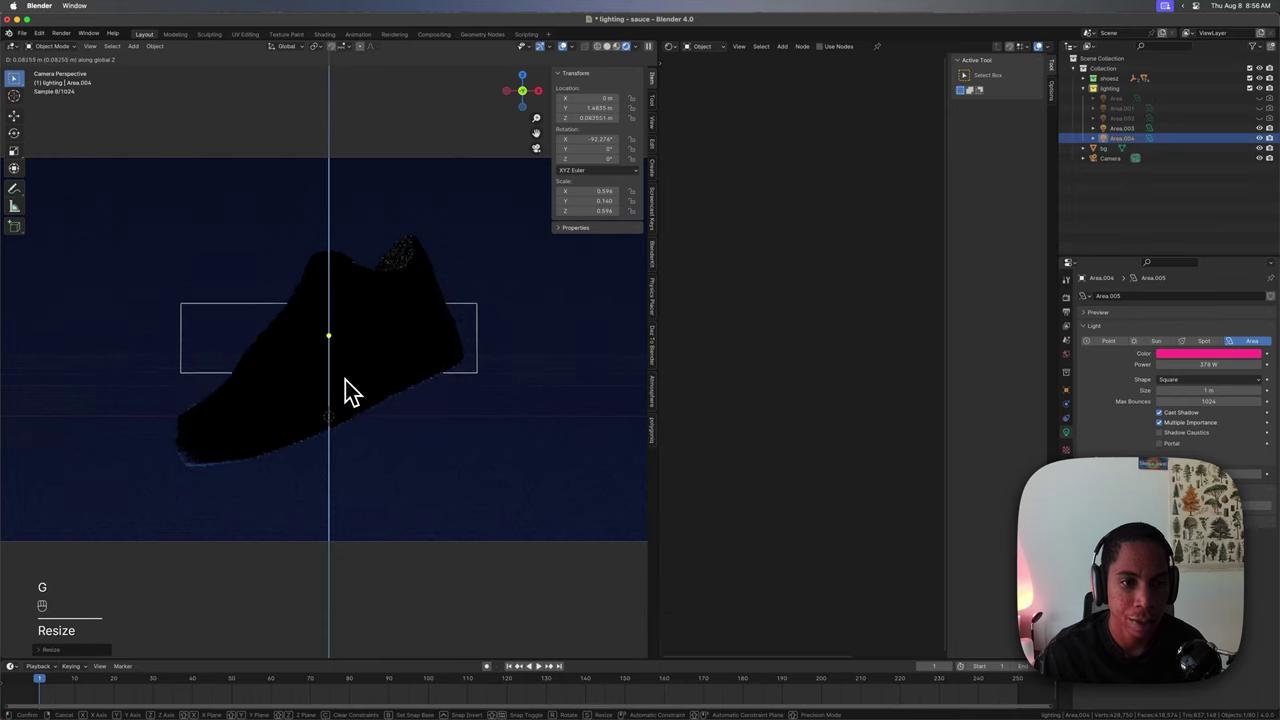
pyautogui.click(350, 392)
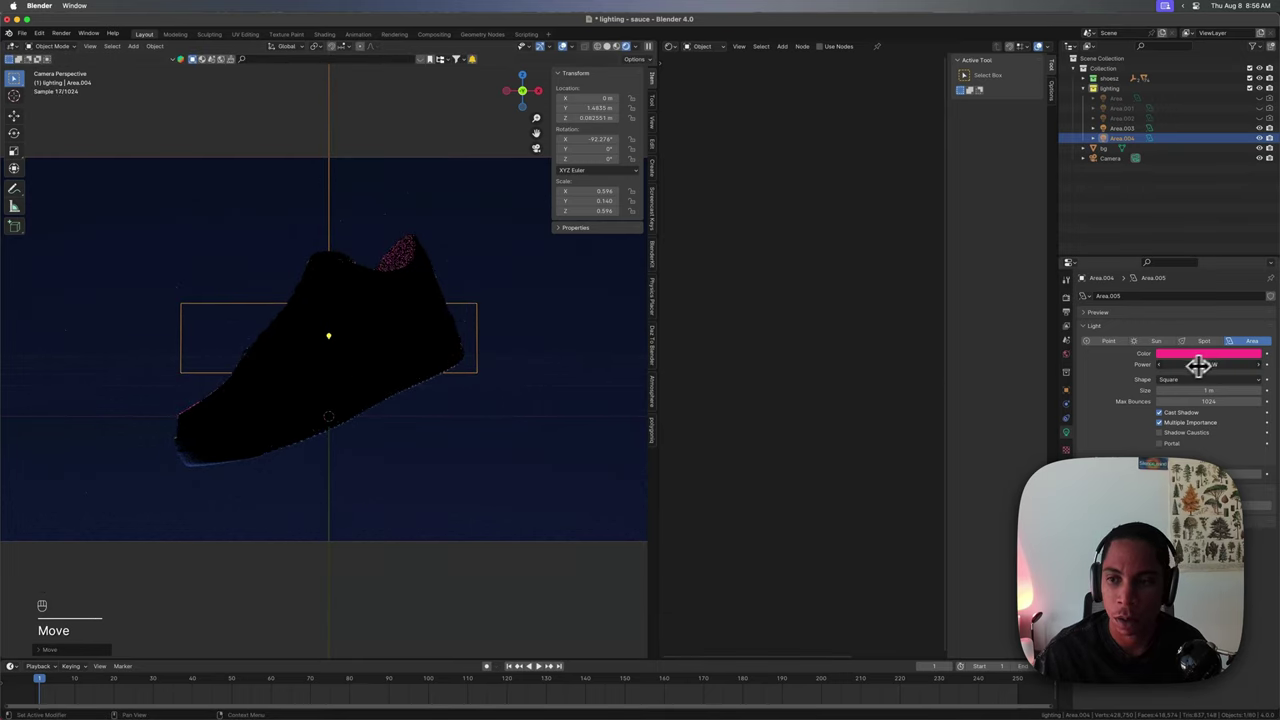
pyautogui.press('Return')
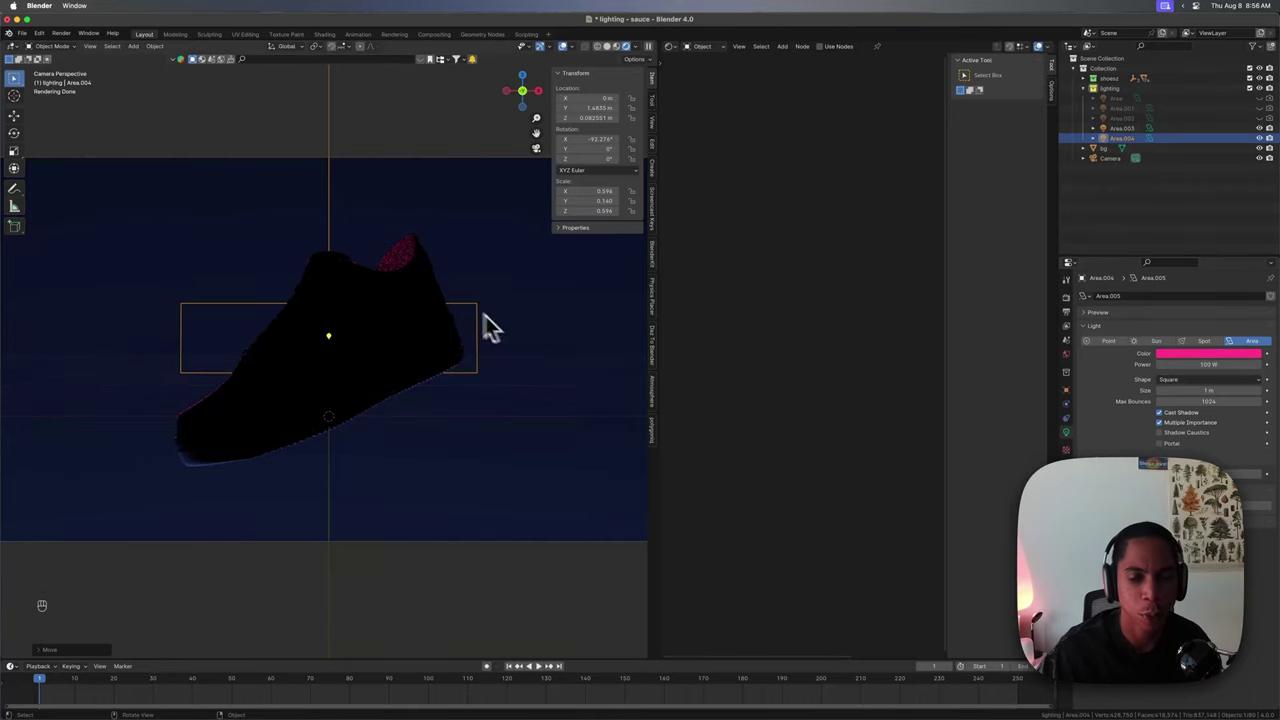
# Change the color of the light behind the shoe from pink to a near-white tint and save the file.
pyautogui.click(1195, 356)
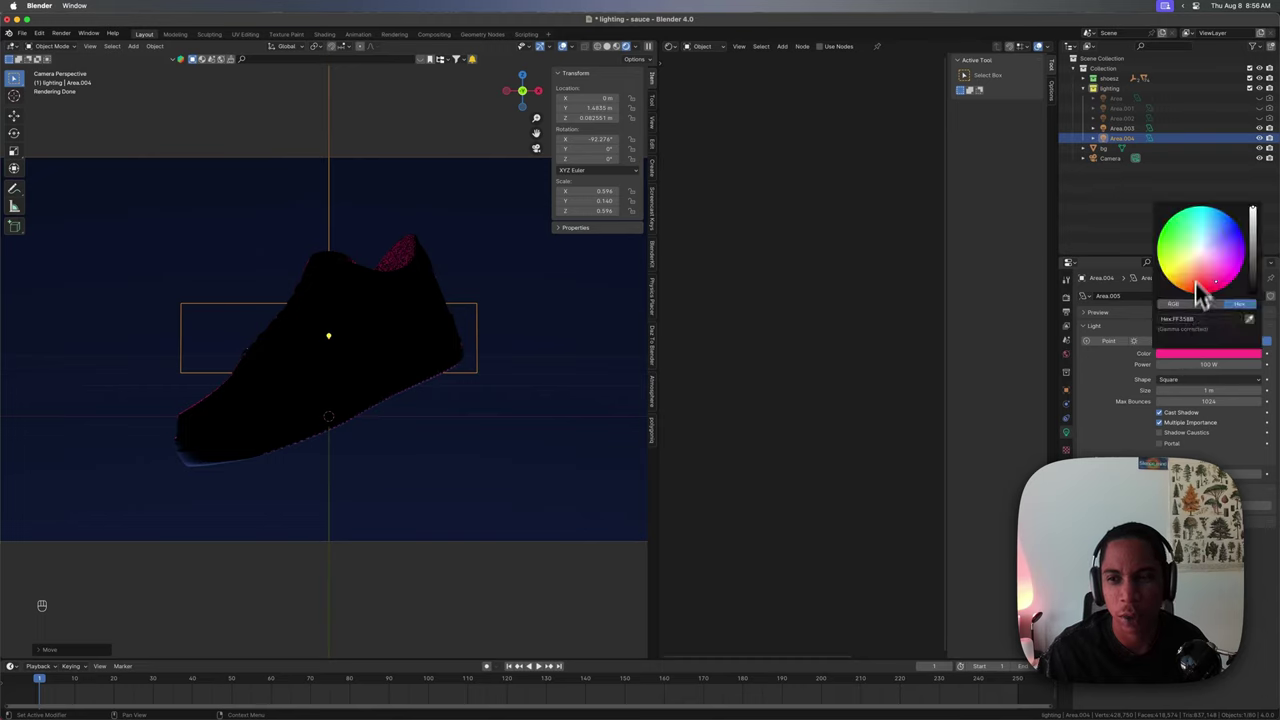
pyautogui.moveTo(1196, 280); pyautogui.dragTo(1200, 252)
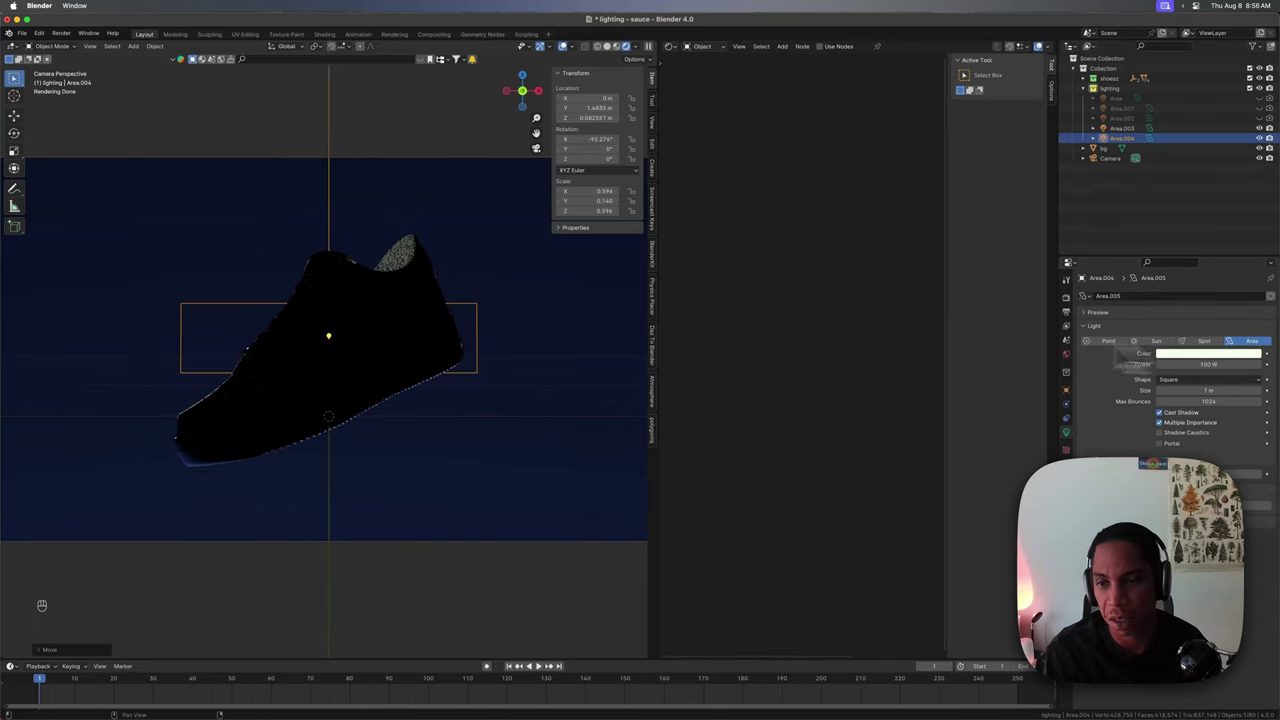
pyautogui.press('super+s')
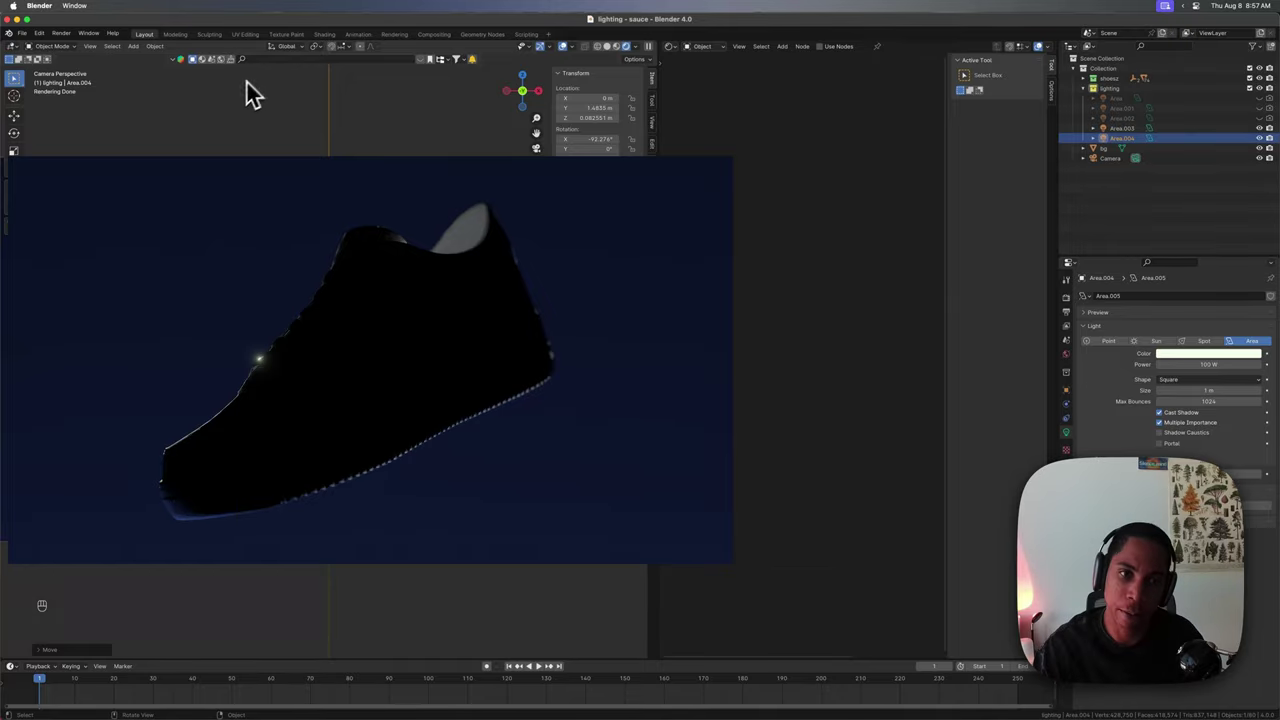
# Examine the placement of the rim light relative to the shoe, camera and backdrop from several angles outside the camera view, selecting individual shoe parts.
pyautogui.moveTo(520, 380)
pyautogui.mouseDown(button='middle')
pyautogui.moveTo(397, 392)
pyautogui.moveTo(426, 377)
pyautogui.mouseUp(button='middle')
pyautogui.scroll(-4, 400, 382)
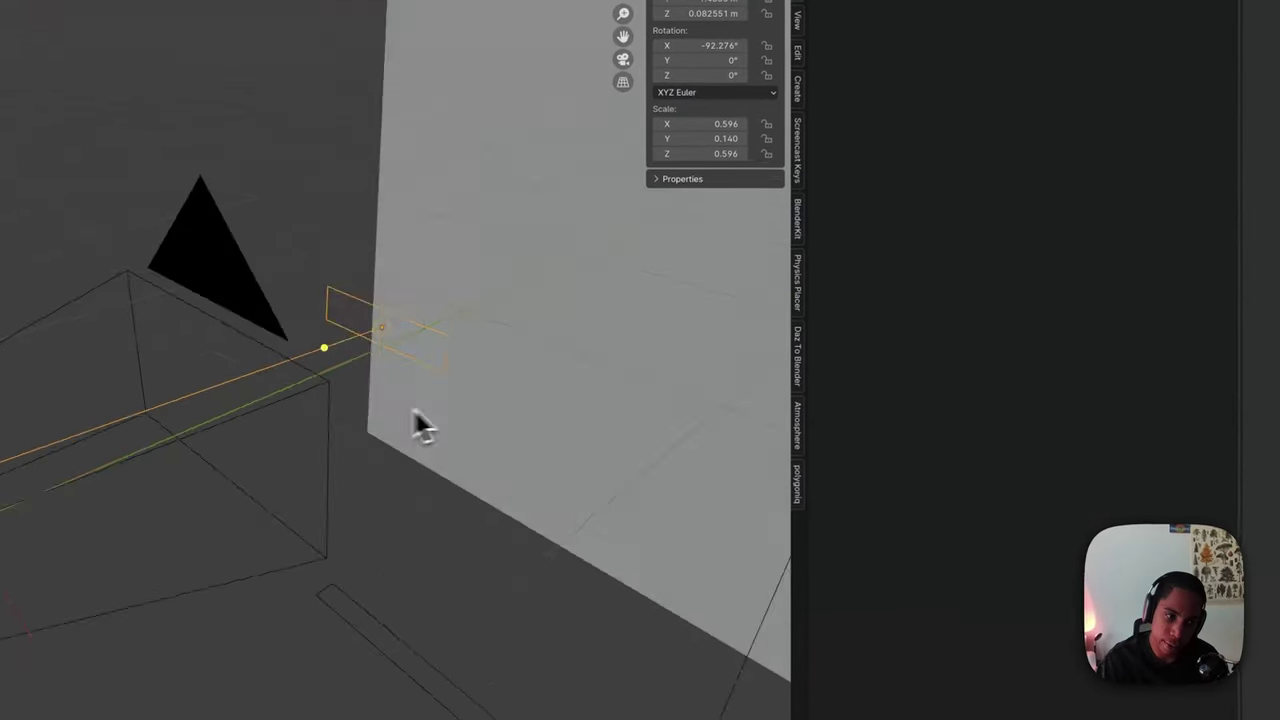
pyautogui.moveTo(390, 428); pyautogui.dragTo(657, 386, button='middle')
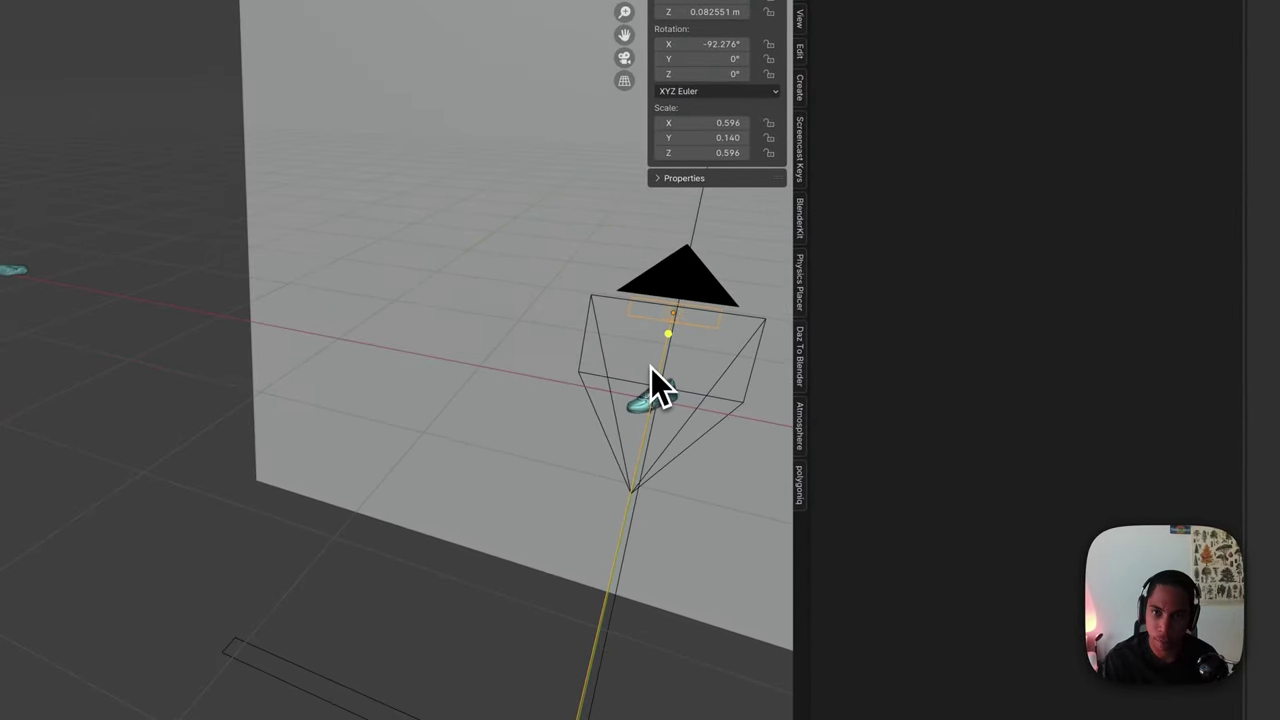
pyautogui.moveTo(400, 366); pyautogui.dragTo(591, 323, button='middle')
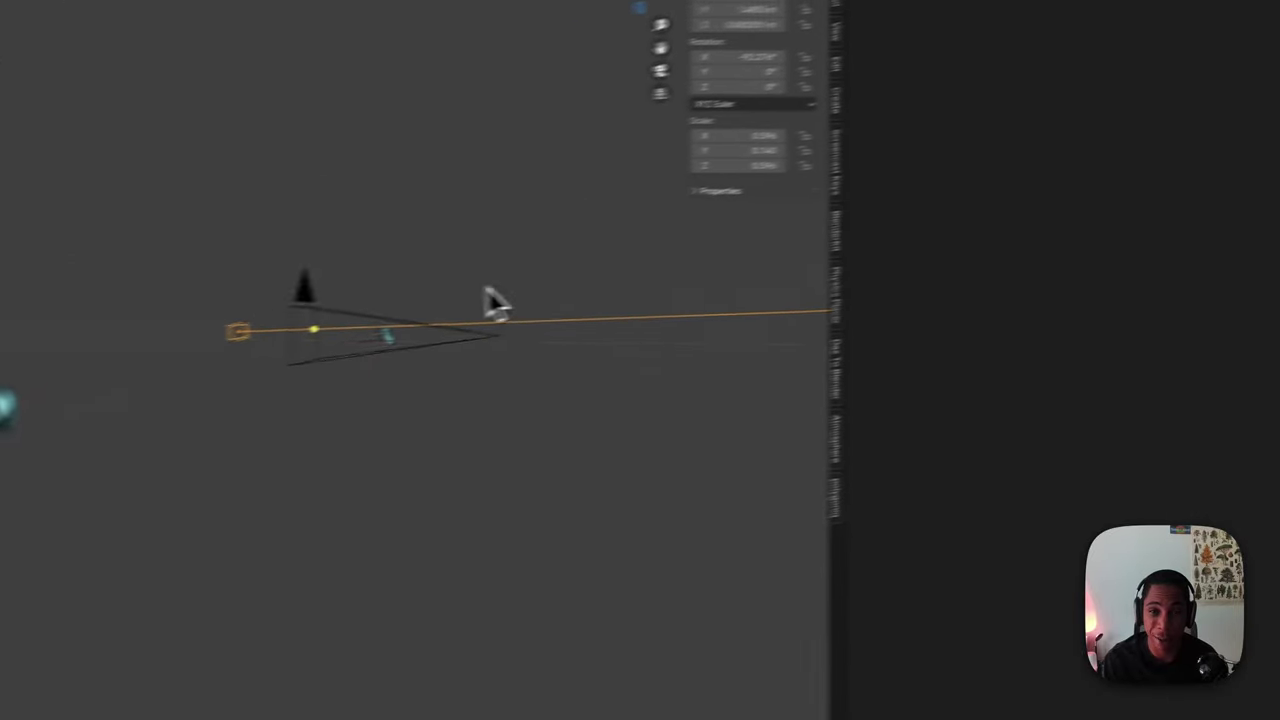
pyautogui.moveTo(497, 302); pyautogui.dragTo(116, 330, button='middle')
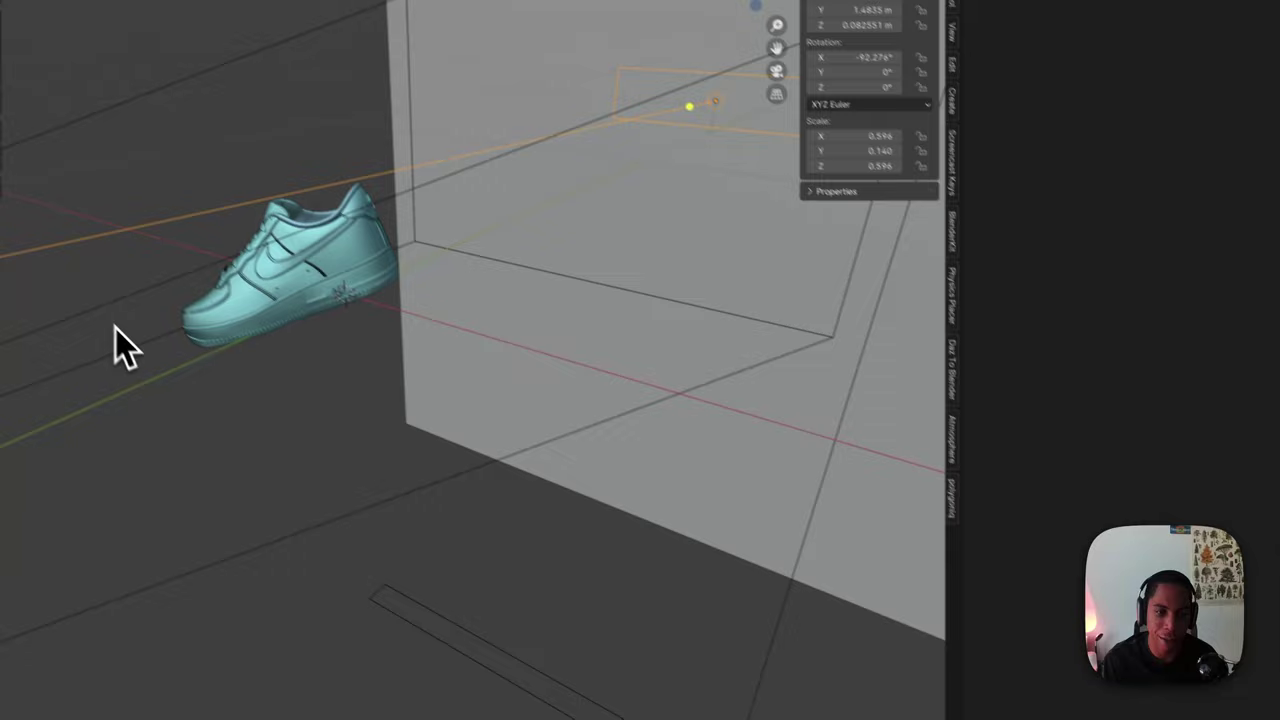
pyautogui.click(315, 280)
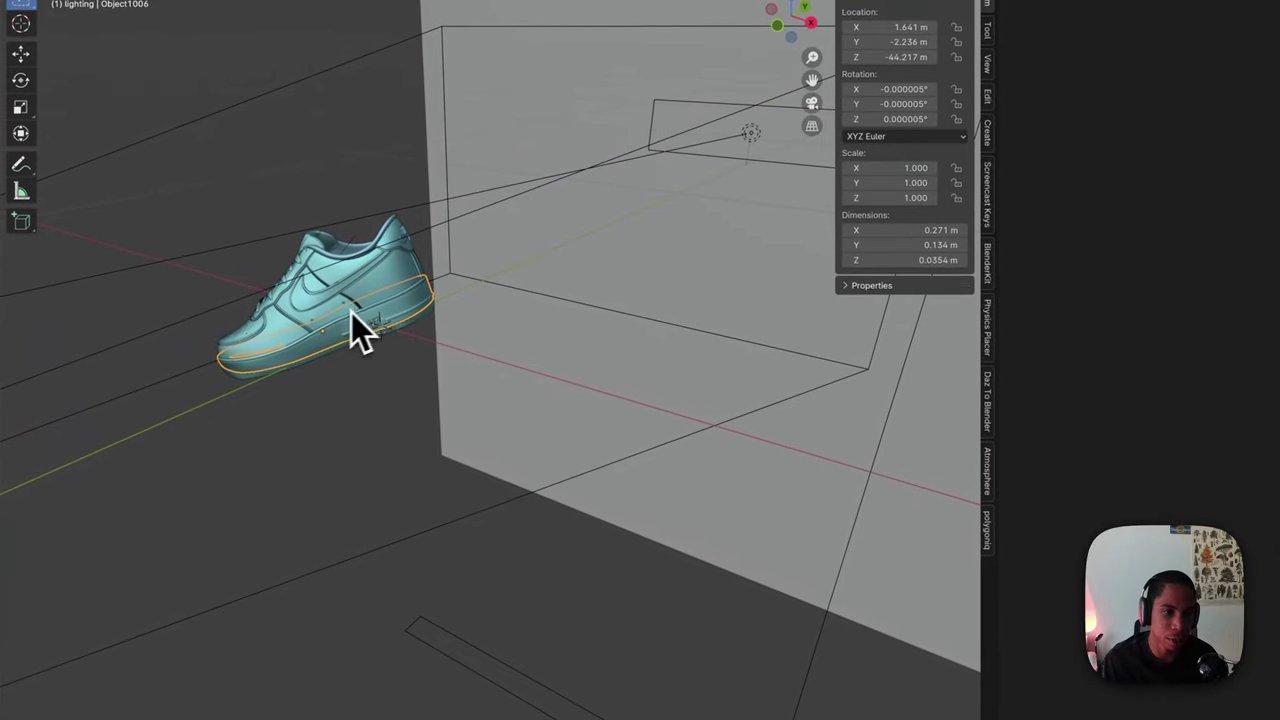
pyautogui.click(321, 258)
pyautogui.scroll(-8, 457, 340)
pyautogui.moveTo(493, 372); pyautogui.dragTo(688, 385, button='middle')
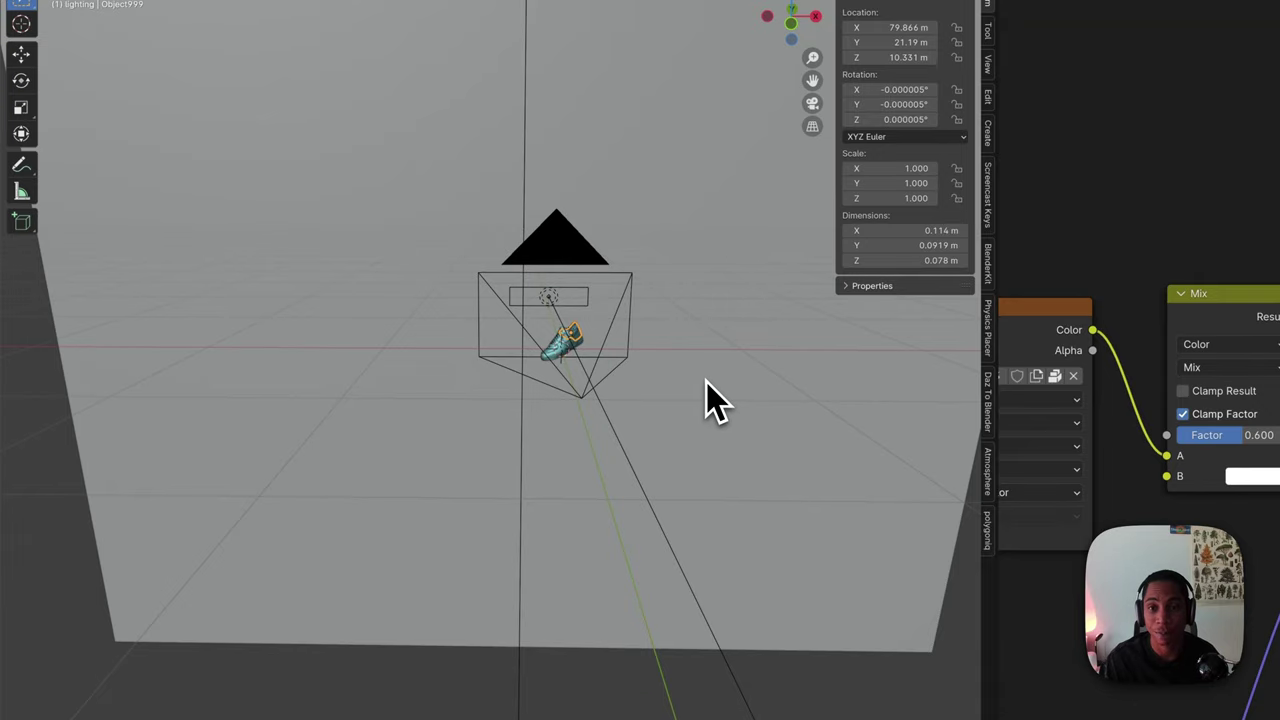